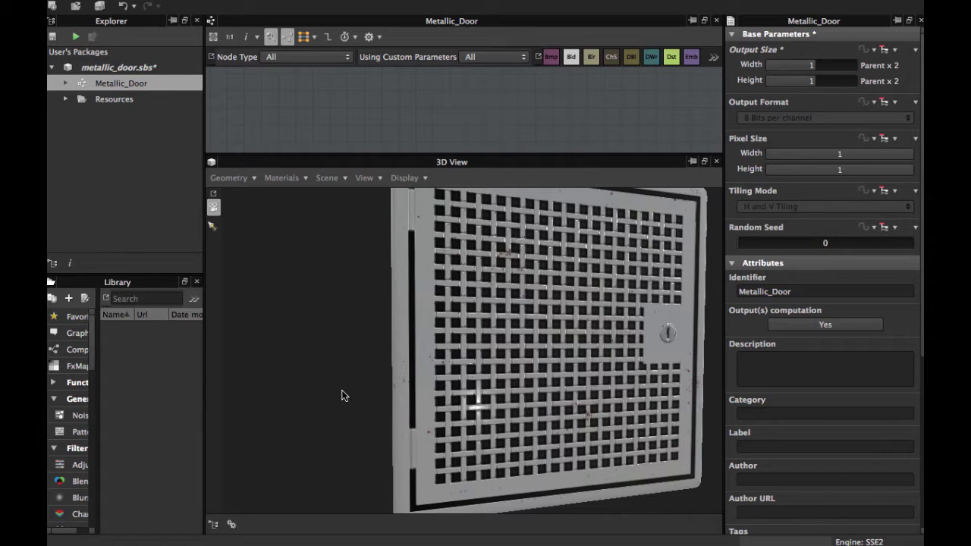
Examine the metallic door model in the 3D view from different angles and distances.
{"action": "left_click_drag", "start_coordinate": [375, 389], "coordinate": [422, 361]}
{"action": "scroll", "coordinate": [406, 377], "scroll_direction": "up", "scroll_amount": 3}
{"action": "scroll", "coordinate": [400, 384], "scroll_direction": "up", "scroll_amount": 3}
{"action": "scroll", "coordinate": [380, 369], "scroll_direction": "down", "scroll_amount": 3}
{"action": "scroll", "coordinate": [443, 400], "scroll_direction": "up", "scroll_amount": 3}
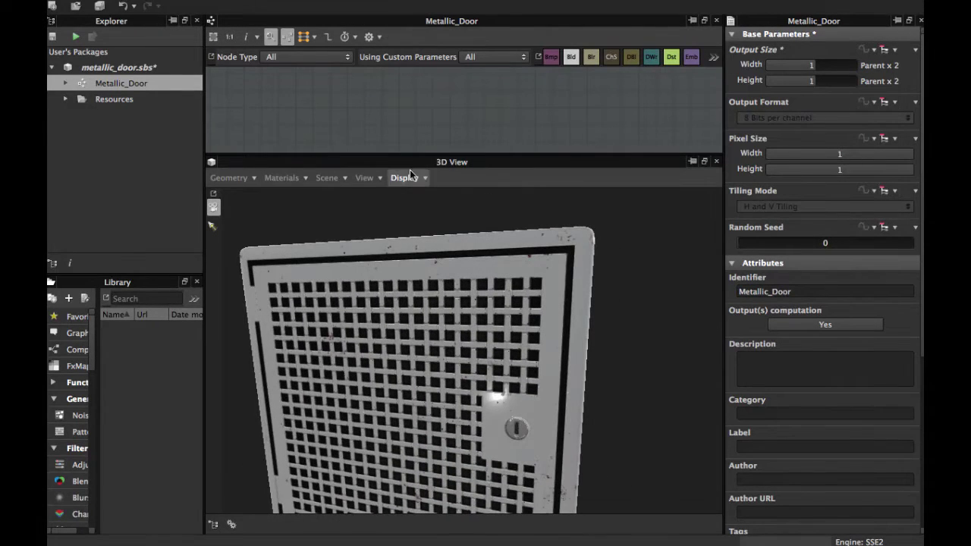
Enlarge the graph area above the 3D view and bring the whole Metallic_Door node network into view.
{"action": "left_click_drag", "start_coordinate": [418, 155], "coordinate": [418, 267]}
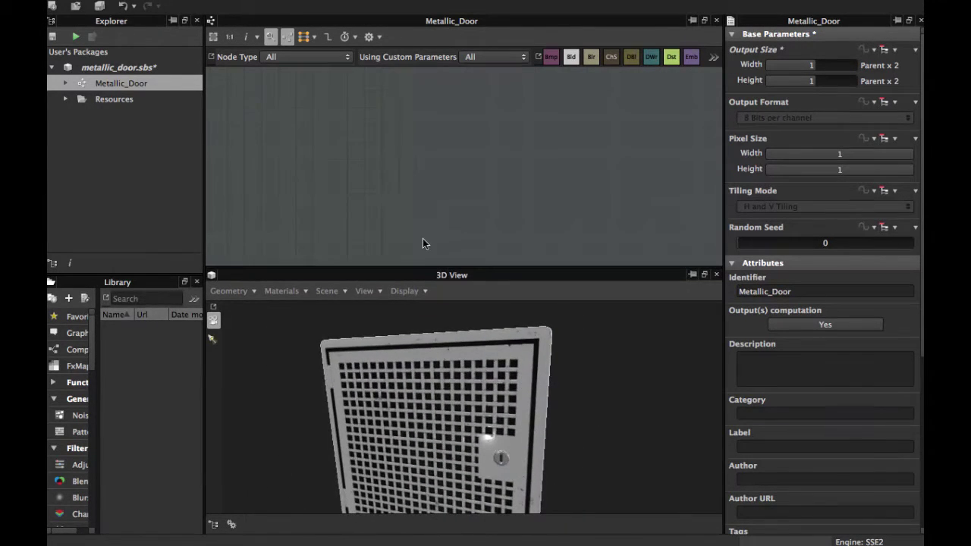
{"action": "middle_click_drag", "start_coordinate": [459, 220], "coordinate": [381, 117]}
{"action": "middle_click_drag", "start_coordinate": [404, 181], "coordinate": [416, 141]}
{"action": "scroll", "coordinate": [406, 206], "scroll_direction": "down", "scroll_amount": 1}
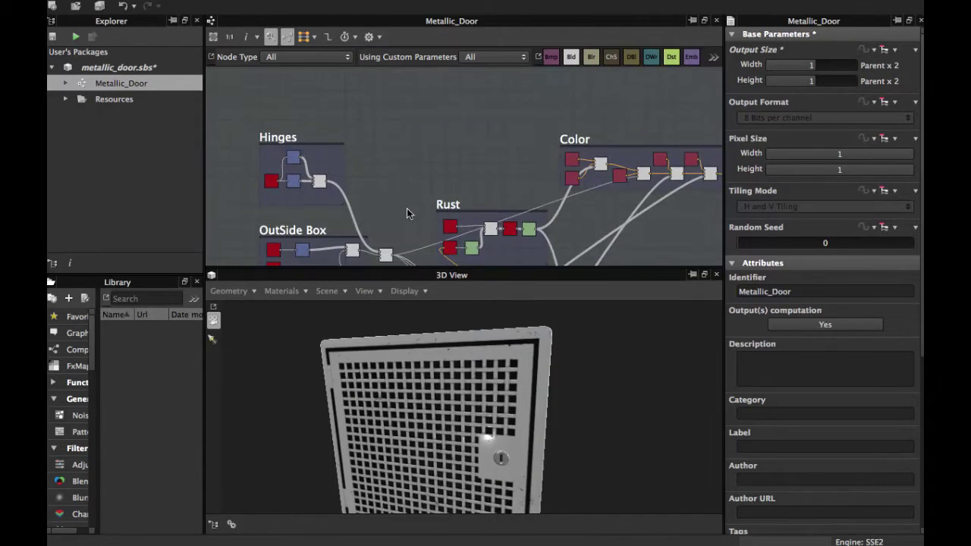
{"action": "middle_click_drag", "start_coordinate": [401, 242], "coordinate": [410, 194]}
{"action": "scroll", "coordinate": [410, 199], "scroll_direction": "down", "scroll_amount": 3}
{"action": "middle_click_drag", "start_coordinate": [423, 244], "coordinate": [436, 151]}
{"action": "scroll", "coordinate": [410, 180], "scroll_direction": "down", "scroll_amount": 2}
{"action": "left_click_drag", "start_coordinate": [453, 268], "coordinate": [452, 302]}
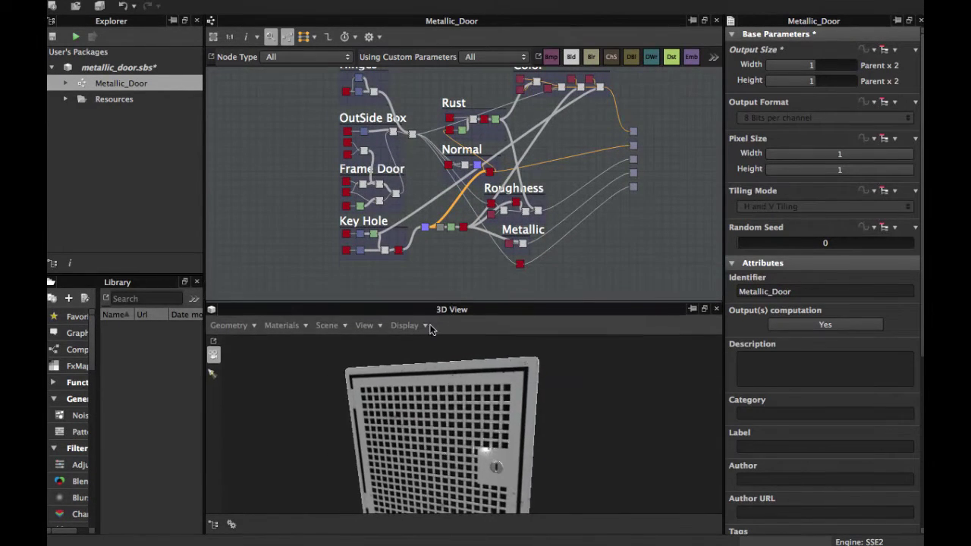
Inspect the door's grille and frame from the opposite side in the 3D view.
{"action": "middle_click_drag", "start_coordinate": [442, 421], "coordinate": [445, 404]}
{"action": "left_click_drag", "start_coordinate": [432, 405], "coordinate": [410, 309]}
{"action": "scroll", "coordinate": [420, 397], "scroll_direction": "up", "scroll_amount": 3}
{"action": "scroll", "coordinate": [414, 400], "scroll_direction": "down", "scroll_amount": 3}
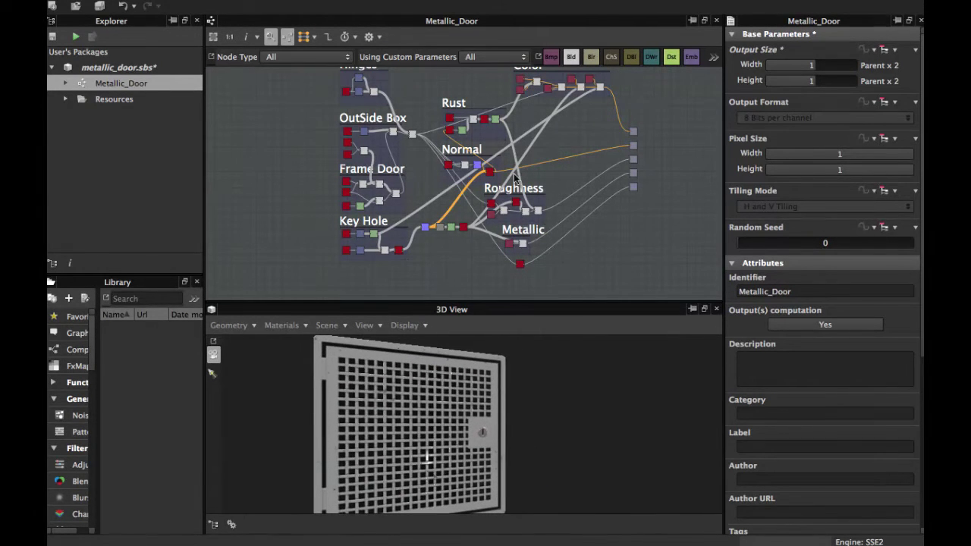
Display the output and parameters of the upper Shape node in the Frame Door group.
{"action": "scroll", "coordinate": [377, 166], "scroll_direction": "up", "scroll_amount": 8}
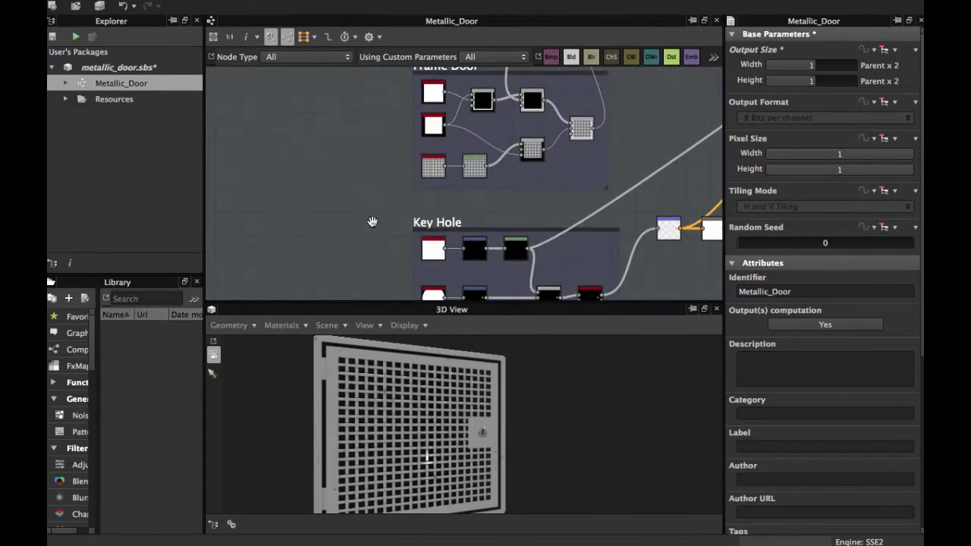
{"action": "scroll", "coordinate": [367, 197], "scroll_direction": "up", "scroll_amount": 3}
{"action": "middle_click_drag", "start_coordinate": [367, 195], "coordinate": [309, 137]}
{"action": "scroll", "coordinate": [331, 214], "scroll_direction": "up", "scroll_amount": 3}
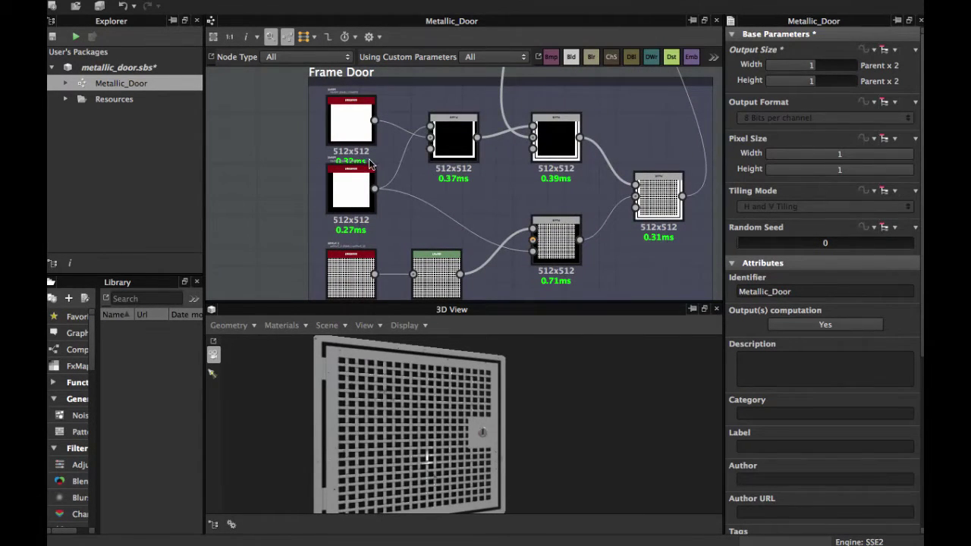
{"action": "scroll", "coordinate": [369, 165], "scroll_direction": "up", "scroll_amount": 4}
{"action": "double_click", "coordinate": [396, 240]}
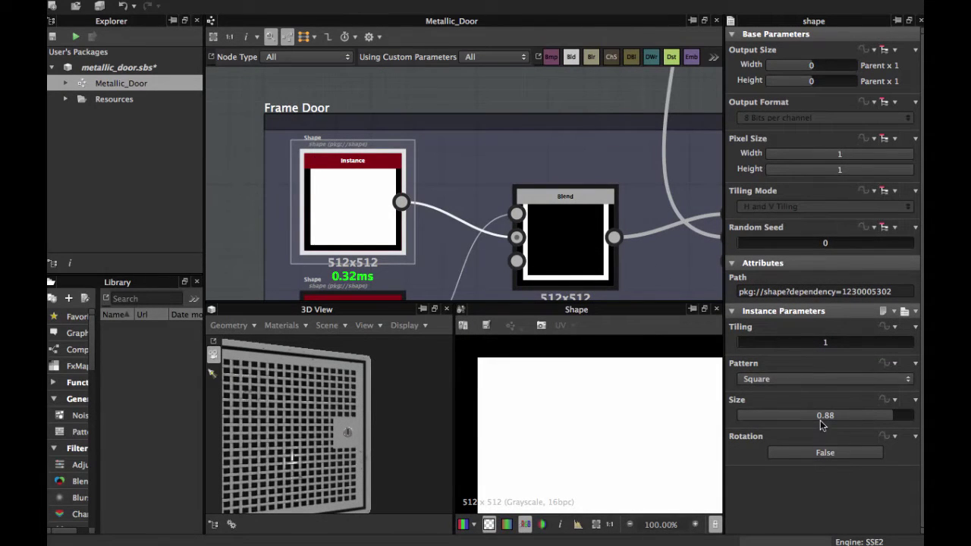
Inspect the lower Shape node in the Frame Door group and fit its whole output in the 2D preview.
{"action": "middle_click_drag", "start_coordinate": [389, 230], "coordinate": [393, 155]}
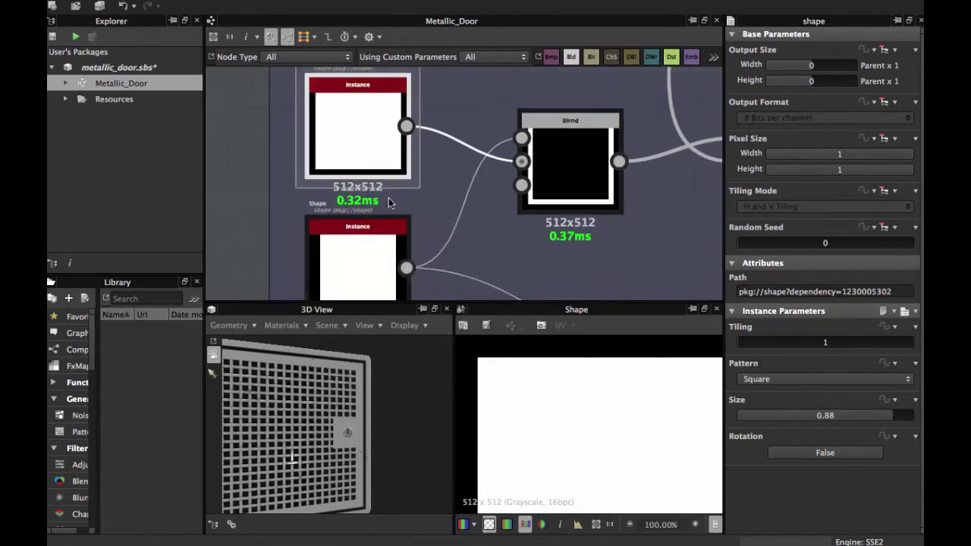
{"action": "scroll", "coordinate": [390, 196], "scroll_direction": "down", "scroll_amount": 2}
{"action": "left_click", "coordinate": [369, 190]}
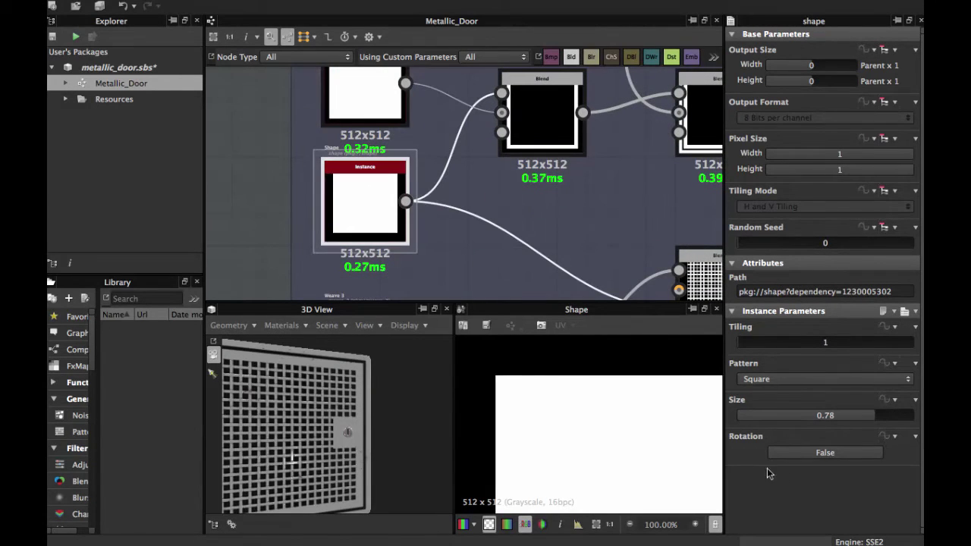
{"action": "scroll", "coordinate": [598, 412], "scroll_direction": "down", "scroll_amount": 4}
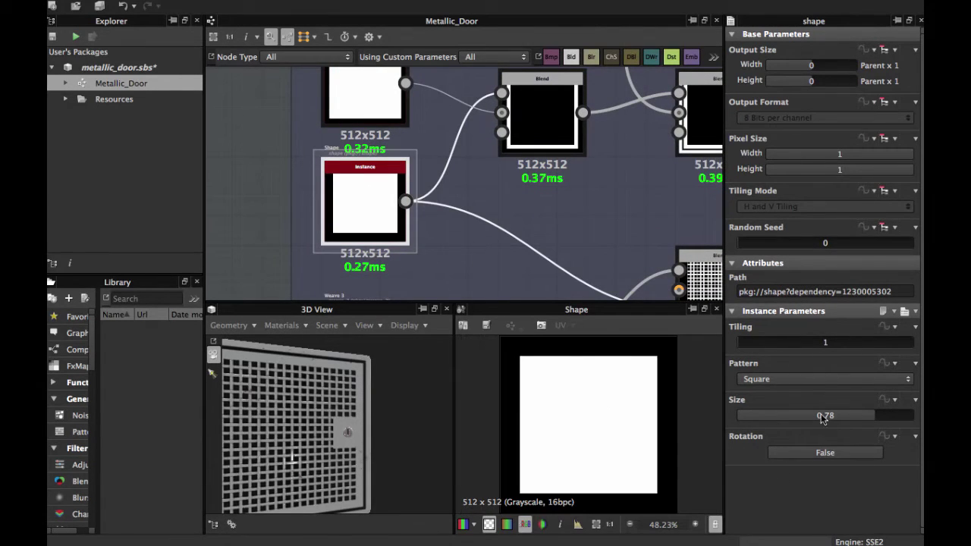
Inspect the Blend node that combines the two Frame Door Shape nodes.
{"action": "middle_click_drag", "start_coordinate": [394, 240], "coordinate": [356, 238]}
{"action": "middle_click_drag", "start_coordinate": [392, 202], "coordinate": [377, 293]}
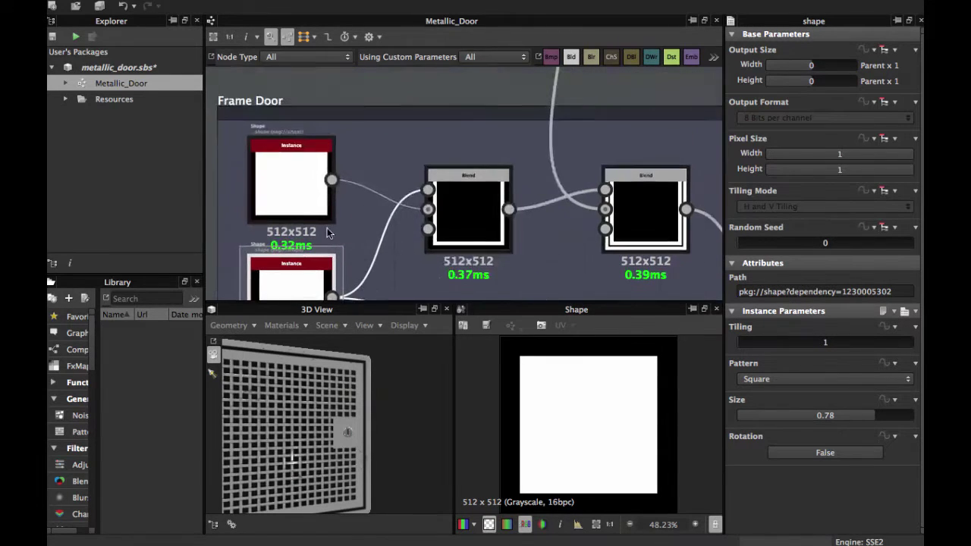
{"action": "middle_click_drag", "start_coordinate": [299, 208], "coordinate": [355, 177]}
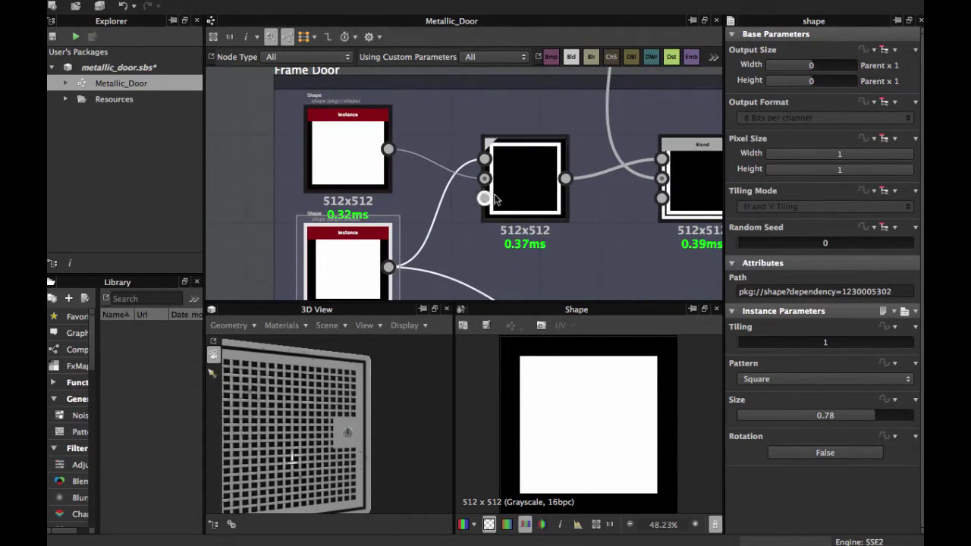
{"action": "left_click", "coordinate": [533, 190]}
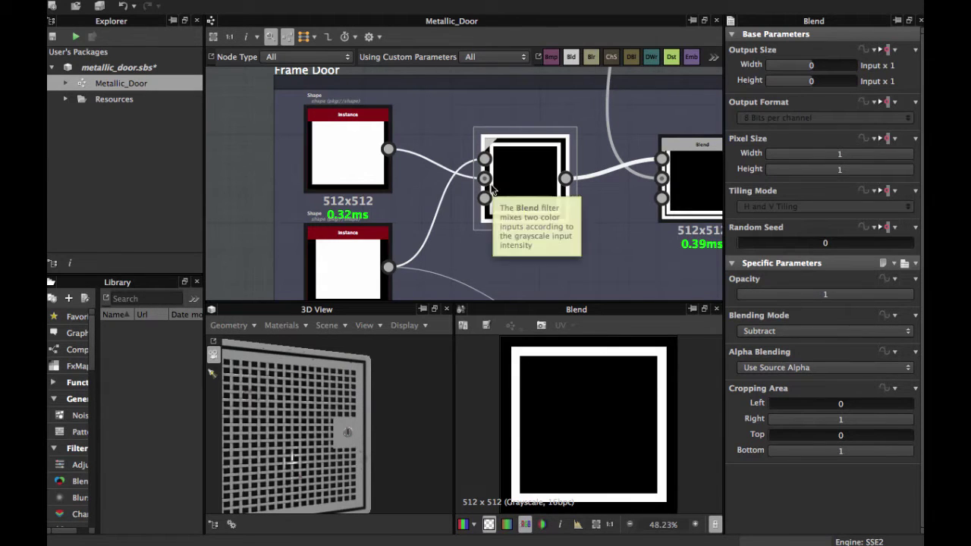
Display the output and parameters of the Weave 3 node in the Frame Door group.
{"action": "scroll", "coordinate": [492, 190], "scroll_direction": "down", "scroll_amount": 2}
{"action": "middle_click_drag", "start_coordinate": [529, 198], "coordinate": [483, 169]}
{"action": "middle_click_drag", "start_coordinate": [496, 220], "coordinate": [483, 153]}
{"action": "middle_click_drag", "start_coordinate": [443, 181], "coordinate": [535, 141]}
{"action": "scroll", "coordinate": [435, 199], "scroll_direction": "up", "scroll_amount": 3}
{"action": "middle_click_drag", "start_coordinate": [459, 182], "coordinate": [514, 140]}
{"action": "scroll", "coordinate": [435, 190], "scroll_direction": "up", "scroll_amount": 3}
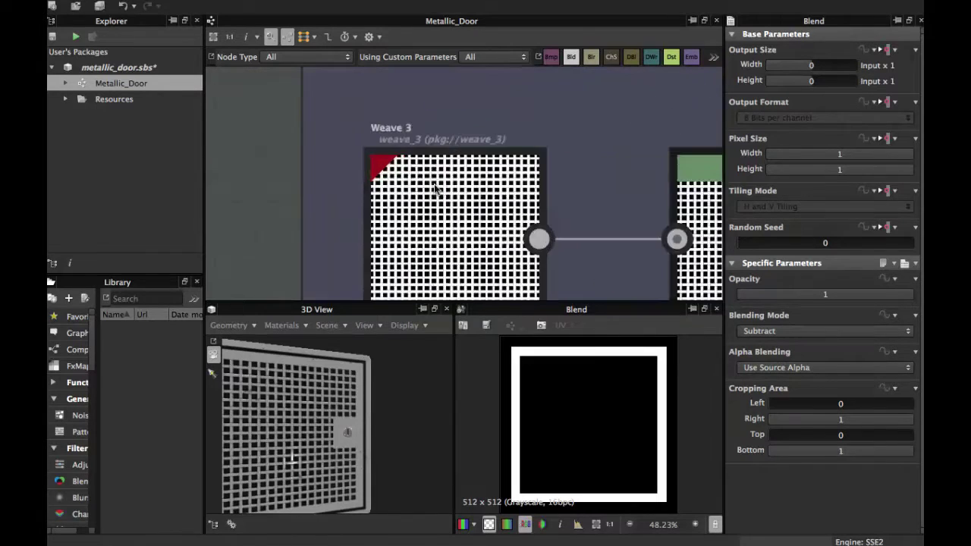
{"action": "middle_click_drag", "start_coordinate": [436, 201], "coordinate": [443, 176]}
{"action": "left_click", "coordinate": [448, 211]}
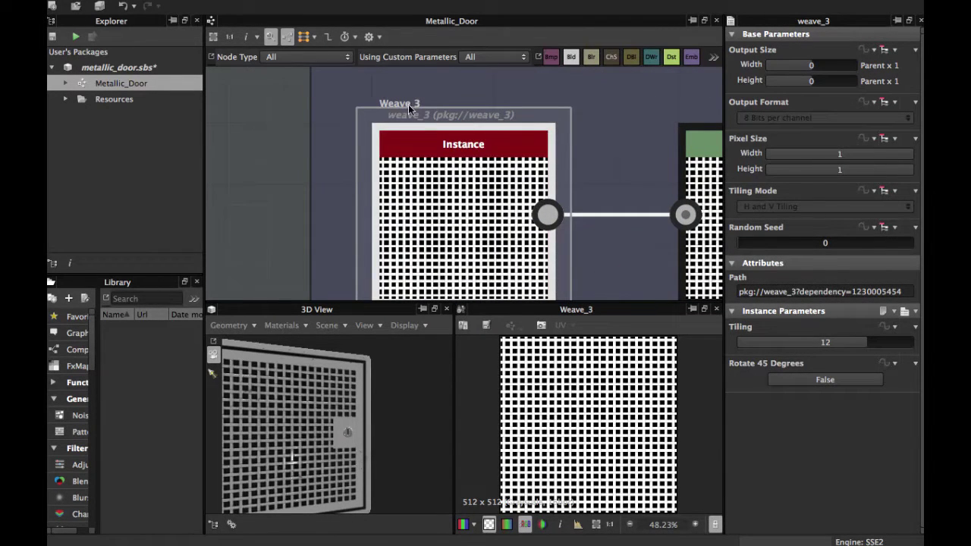
Search the library for "weave" and locate the Weave 3 pattern.
{"action": "left_click", "coordinate": [149, 298]}
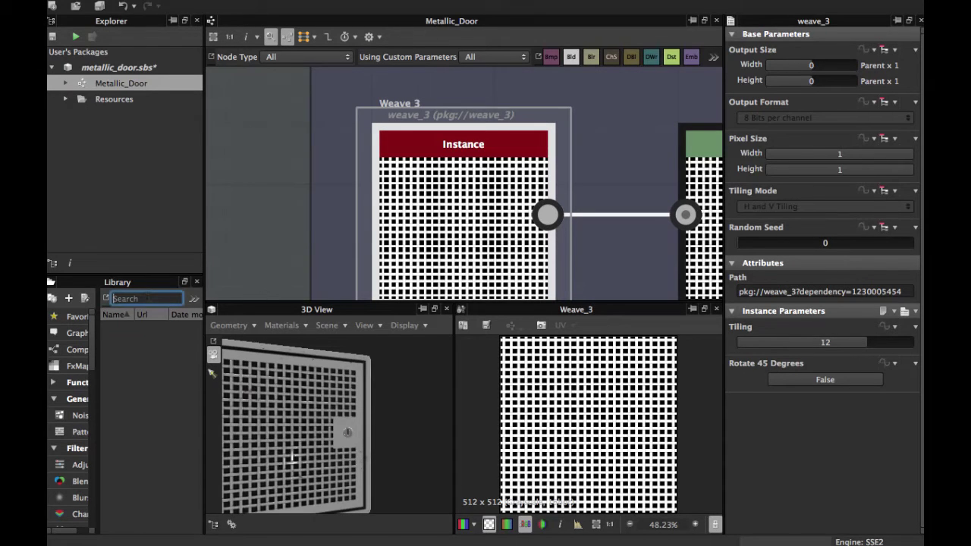
{"action": "type", "text": "weave"}
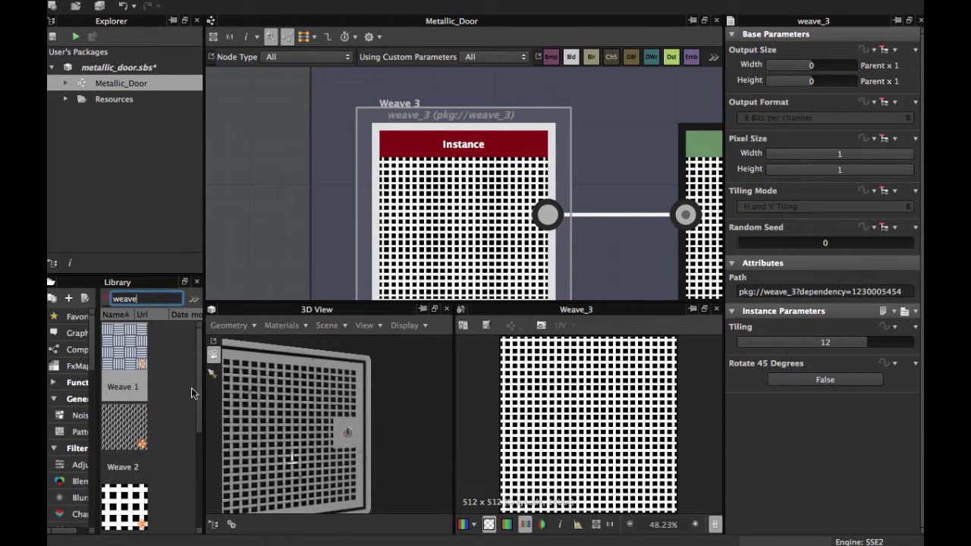
{"action": "scroll", "coordinate": [191, 393], "scroll_direction": "down", "scroll_amount": 2}
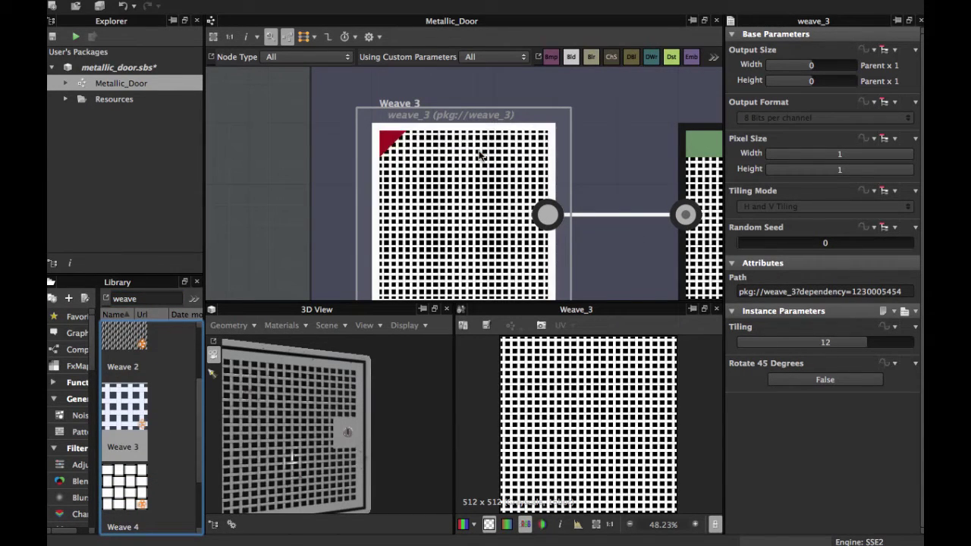
Examine the Weave 3 pattern up close in the 2D preview and compare it with the connected Levels node's output.
{"action": "scroll", "coordinate": [472, 214], "scroll_direction": "down", "scroll_amount": 1}
{"action": "middle_click_drag", "start_coordinate": [516, 213], "coordinate": [357, 238]}
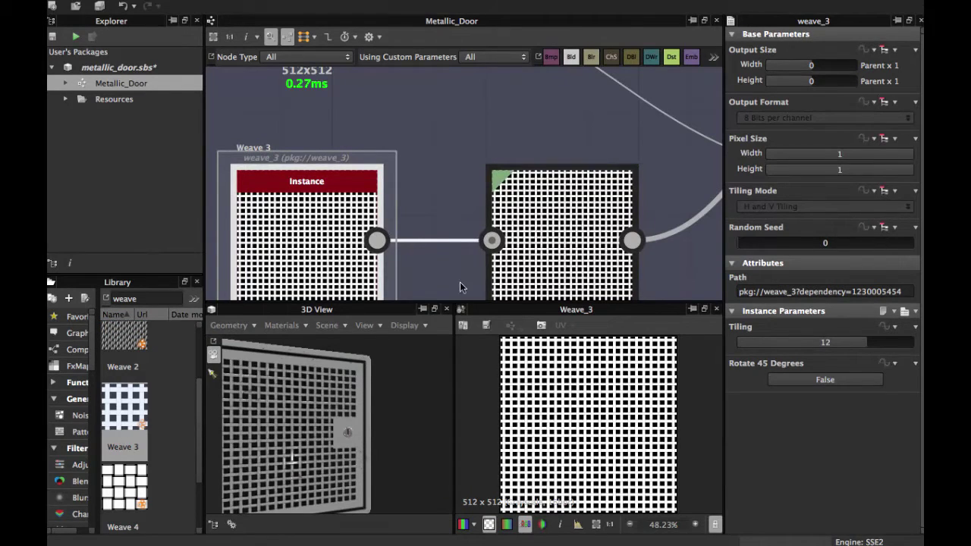
{"action": "scroll", "coordinate": [629, 449], "scroll_direction": "up", "scroll_amount": 4}
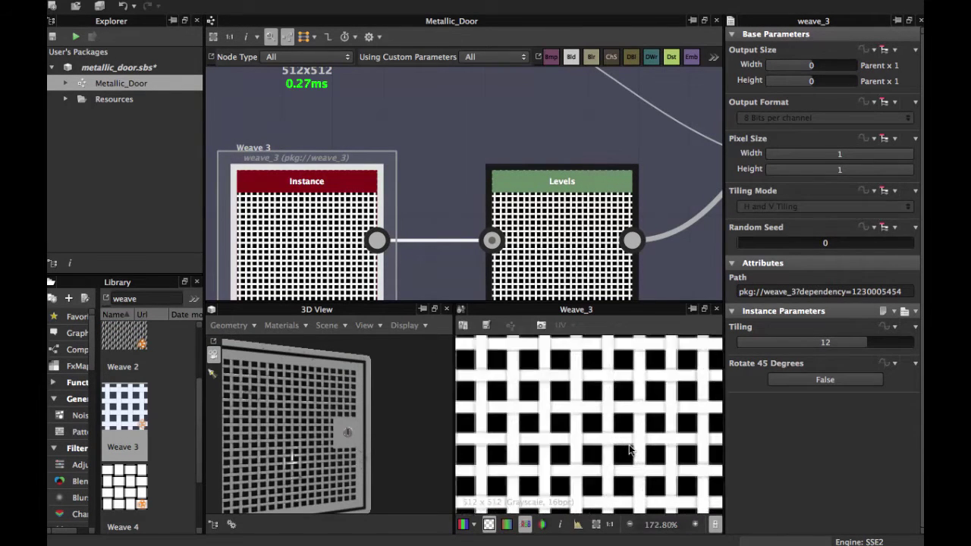
{"action": "scroll", "coordinate": [629, 449], "scroll_direction": "up", "scroll_amount": 3}
{"action": "middle_click_drag", "start_coordinate": [520, 217], "coordinate": [395, 185]}
{"action": "left_click", "coordinate": [443, 199]}
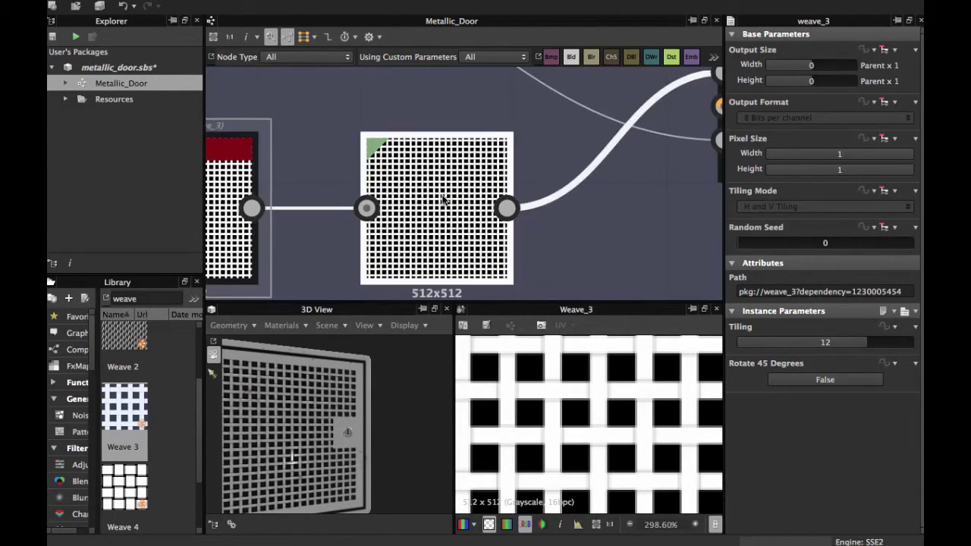
{"action": "double_click", "coordinate": [444, 200]}
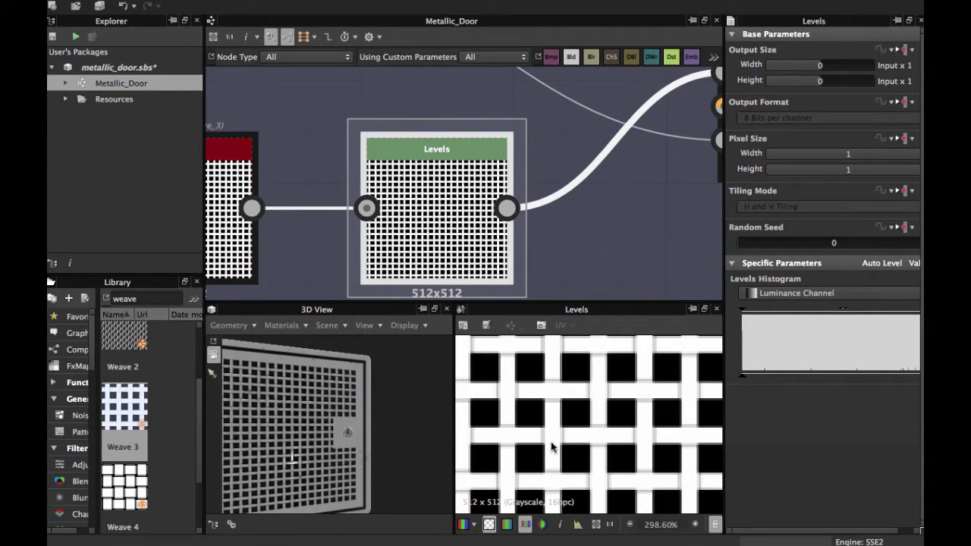
Review the lower Frame Door Shape node that also feeds the weave Blend node.
{"action": "scroll", "coordinate": [552, 447], "scroll_direction": "down", "scroll_amount": 1}
{"action": "middle_click_drag", "start_coordinate": [551, 156], "coordinate": [494, 243]}
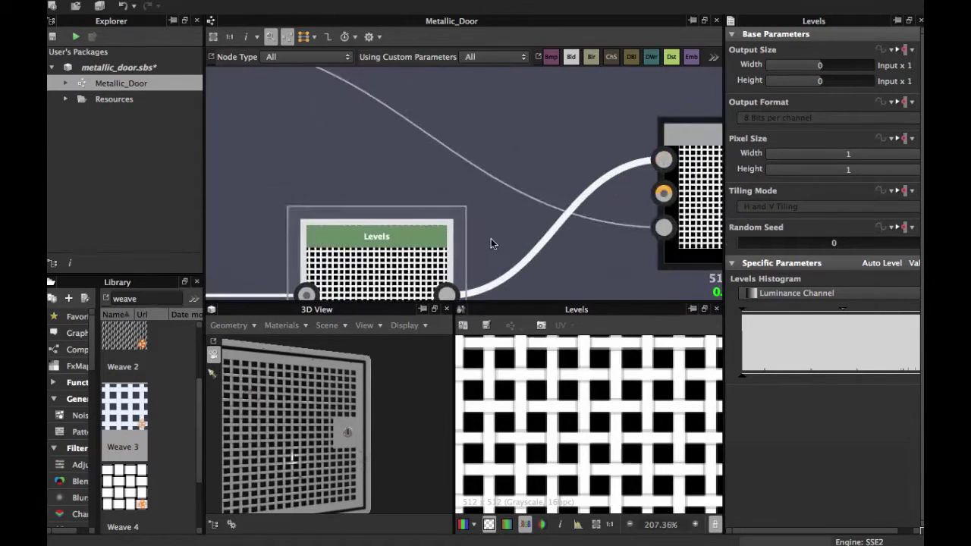
{"action": "scroll", "coordinate": [494, 243], "scroll_direction": "down", "scroll_amount": 2}
{"action": "middle_click_drag", "start_coordinate": [504, 171], "coordinate": [555, 195]}
{"action": "scroll", "coordinate": [519, 193], "scroll_direction": "down", "scroll_amount": 2}
{"action": "middle_click_drag", "start_coordinate": [482, 196], "coordinate": [525, 129]}
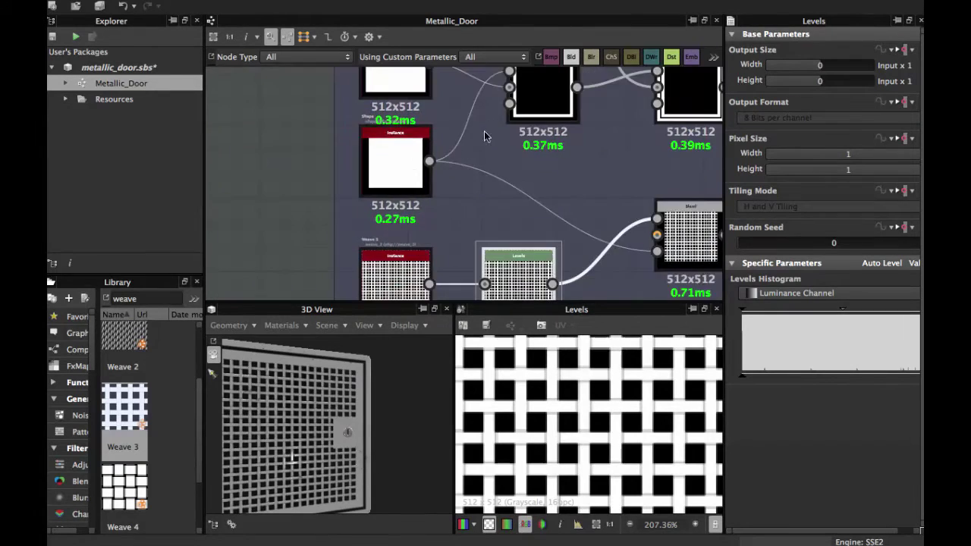
{"action": "scroll", "coordinate": [421, 171], "scroll_direction": "up", "scroll_amount": 2}
{"action": "double_click", "coordinate": [377, 173]}
{"action": "middle_click_drag", "start_coordinate": [419, 166], "coordinate": [419, 245]}
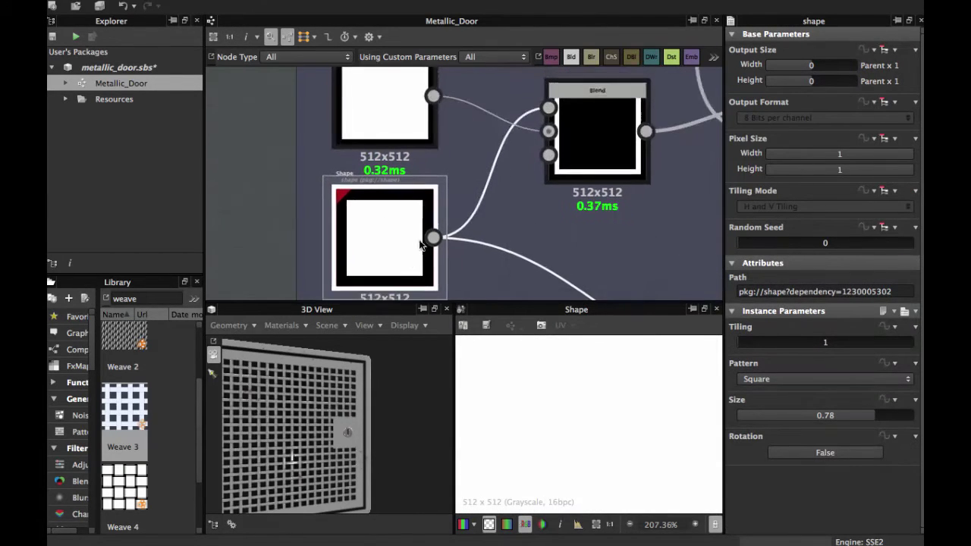
{"action": "scroll", "coordinate": [432, 242], "scroll_direction": "up", "scroll_amount": 2}
{"action": "scroll", "coordinate": [413, 212], "scroll_direction": "down", "scroll_amount": 4}
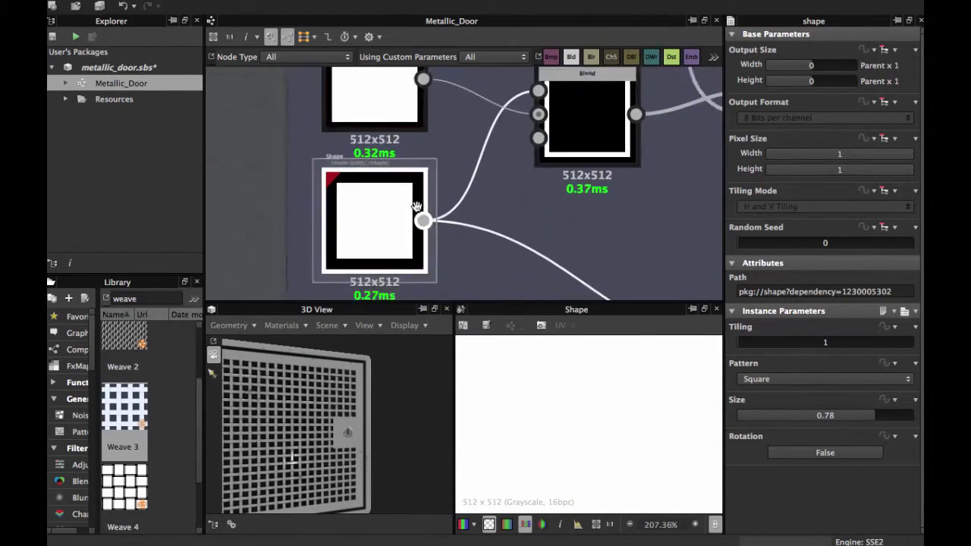
Inspect the Blend node that masks the weave with the square shape, fitting its output in the 2D preview.
{"action": "middle_click_drag", "start_coordinate": [446, 223], "coordinate": [272, 132]}
{"action": "double_click", "coordinate": [522, 185]}
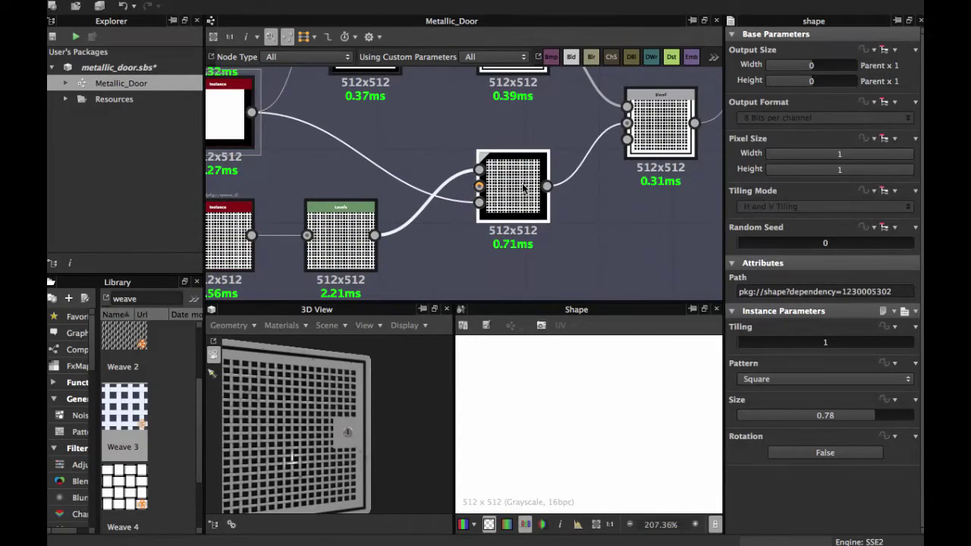
{"action": "scroll", "coordinate": [504, 218], "scroll_direction": "up", "scroll_amount": 3}
{"action": "scroll", "coordinate": [568, 444], "scroll_direction": "down", "scroll_amount": 5}
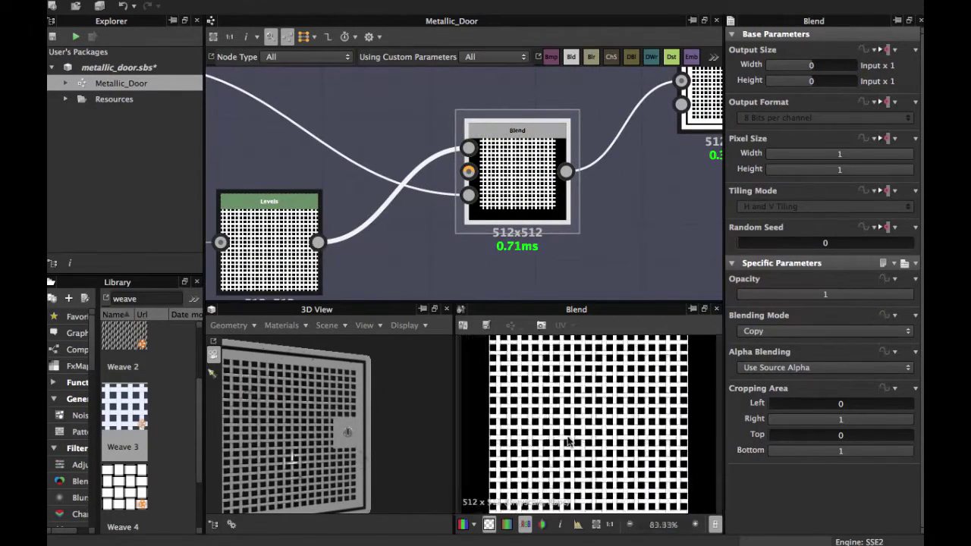
{"action": "scroll", "coordinate": [568, 442], "scroll_direction": "up", "scroll_amount": 2}
{"action": "scroll", "coordinate": [564, 443], "scroll_direction": "down", "scroll_amount": 1}
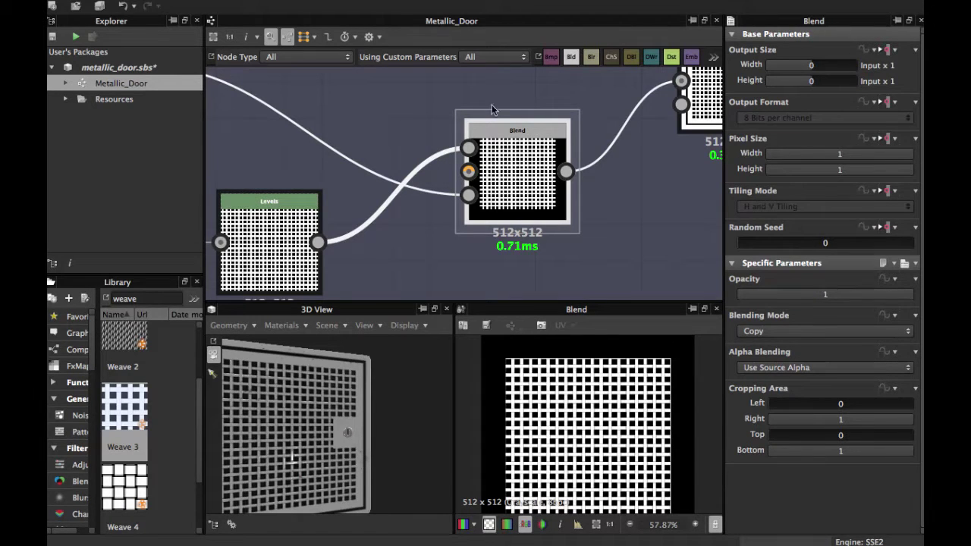
Inspect the two Shape nodes that feed the frame Blend node in the OutSide Box group.
{"action": "scroll", "coordinate": [479, 120], "scroll_direction": "down", "scroll_amount": 3}
{"action": "middle_click_drag", "start_coordinate": [453, 75], "coordinate": [466, 240]}
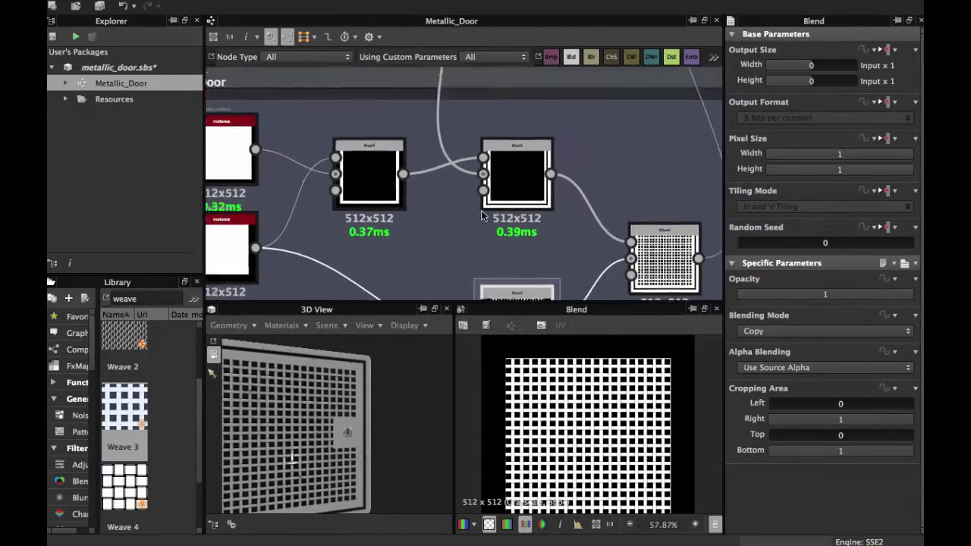
{"action": "scroll", "coordinate": [402, 213], "scroll_direction": "up", "scroll_amount": 2}
{"action": "middle_click_drag", "start_coordinate": [397, 212], "coordinate": [458, 237]}
{"action": "scroll", "coordinate": [414, 166], "scroll_direction": "down", "scroll_amount": 1}
{"action": "middle_click_drag", "start_coordinate": [414, 163], "coordinate": [447, 214]}
{"action": "middle_click_drag", "start_coordinate": [428, 129], "coordinate": [462, 215]}
{"action": "middle_click_drag", "start_coordinate": [443, 155], "coordinate": [444, 239]}
{"action": "scroll", "coordinate": [444, 239], "scroll_direction": "down", "scroll_amount": 1}
{"action": "mouse_move", "coordinate": [427, 167]}
{"action": "middle_mouse_down"}
{"action": "mouse_move", "coordinate": [454, 242]}
{"action": "mouse_move", "coordinate": [443, 156]}
{"action": "middle_mouse_up"}
{"action": "mouse_move", "coordinate": [460, 196]}
{"action": "middle_mouse_down"}
{"action": "mouse_move", "coordinate": [456, 165]}
{"action": "mouse_move", "coordinate": [441, 191]}
{"action": "middle_mouse_up"}
{"action": "double_click", "coordinate": [393, 191]}
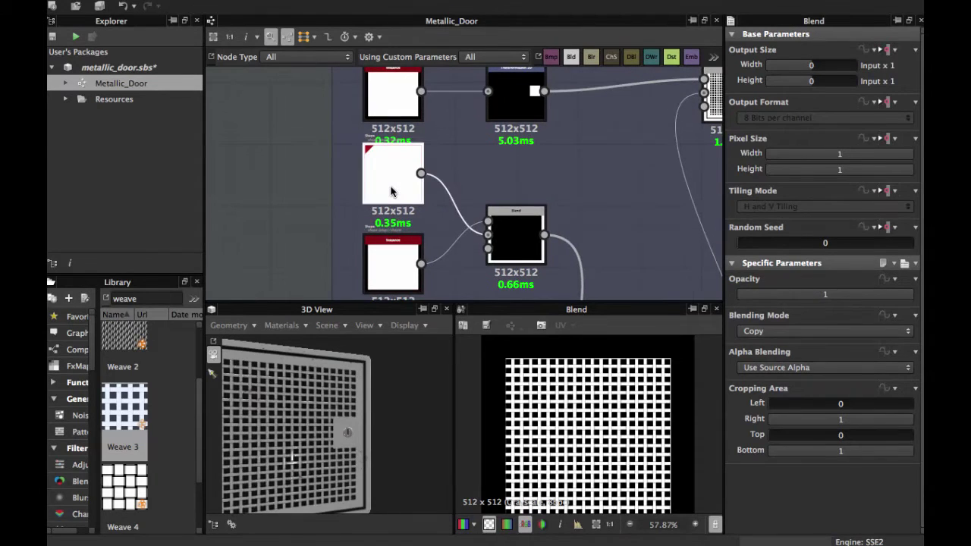
{"action": "scroll", "coordinate": [680, 412], "scroll_direction": "down", "scroll_amount": 1}
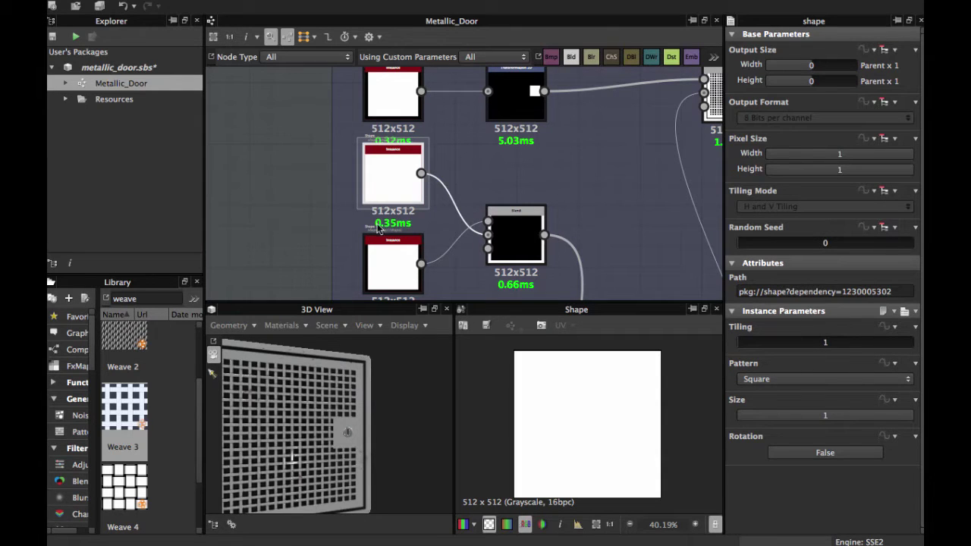
{"action": "middle_click_drag", "start_coordinate": [428, 223], "coordinate": [412, 140]}
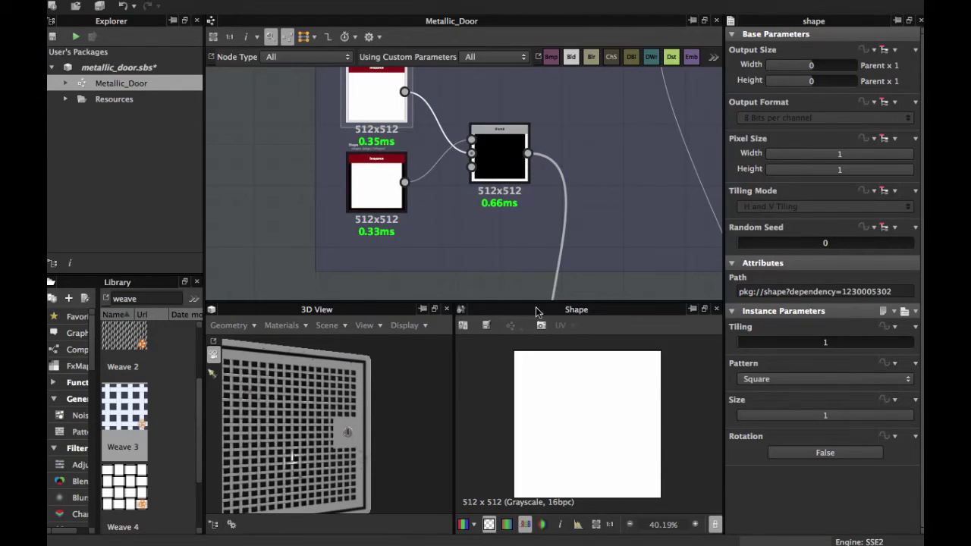
{"action": "left_click", "coordinate": [386, 173]}
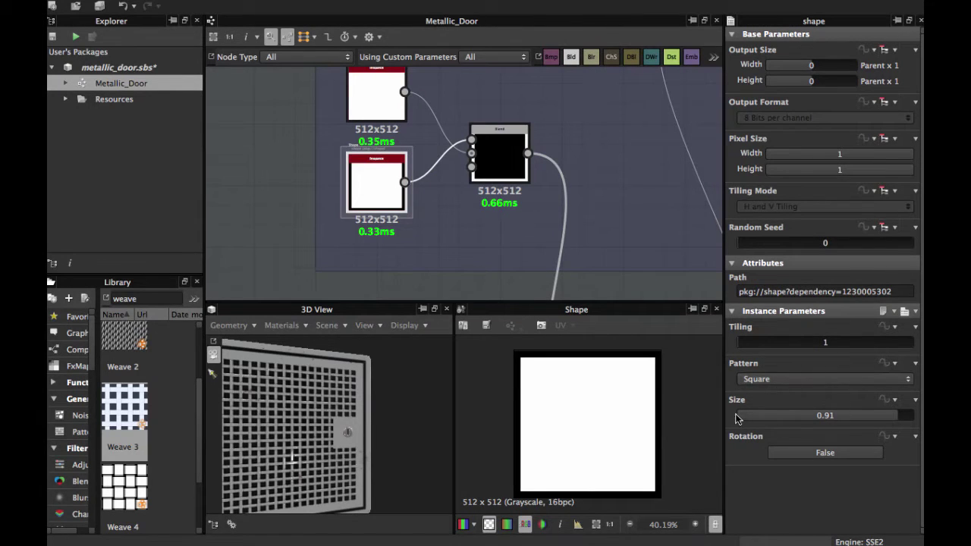
Compare the OutSide Box Subtract Blend node with the Frame Door Blend node that adds its outline to the inner frame.
{"action": "middle_click_drag", "start_coordinate": [466, 180], "coordinate": [420, 221]}
{"action": "double_click", "coordinate": [449, 204]}
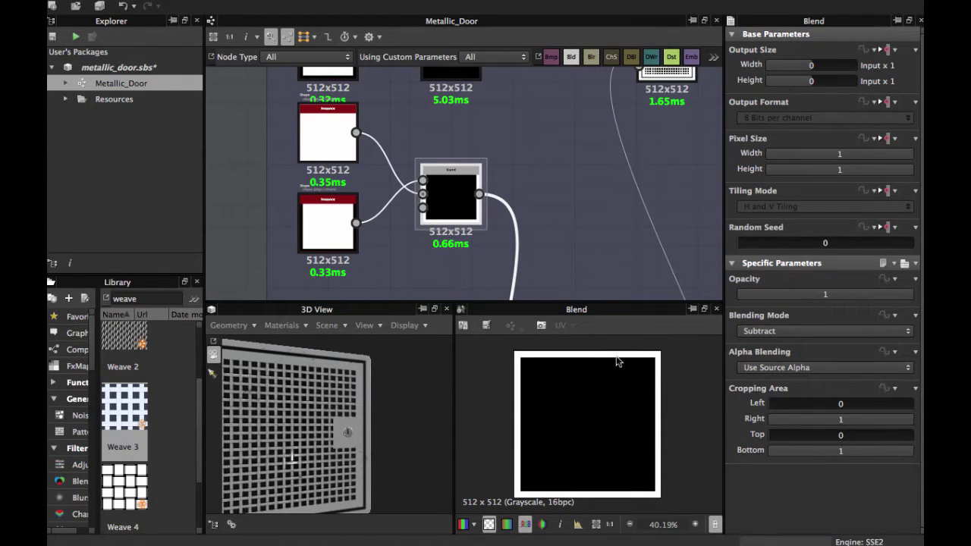
{"action": "scroll", "coordinate": [466, 222], "scroll_direction": "down", "scroll_amount": 3}
{"action": "middle_click_drag", "start_coordinate": [466, 221], "coordinate": [428, 119]}
{"action": "scroll", "coordinate": [465, 194], "scroll_direction": "up", "scroll_amount": 3}
{"action": "scroll", "coordinate": [463, 178], "scroll_direction": "up", "scroll_amount": 3}
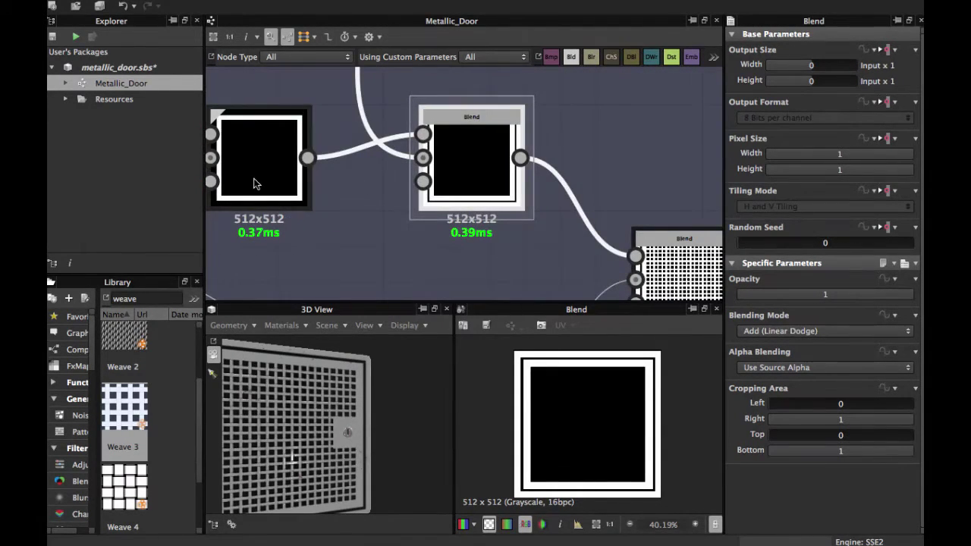
{"action": "middle_click_drag", "start_coordinate": [283, 187], "coordinate": [221, 204]}
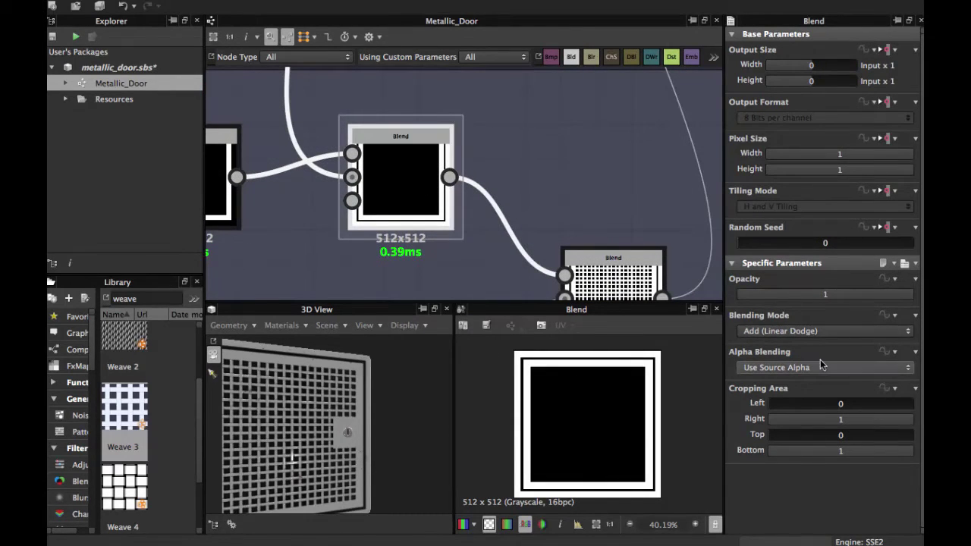
{"action": "scroll", "coordinate": [534, 379], "scroll_direction": "up", "scroll_amount": 1}
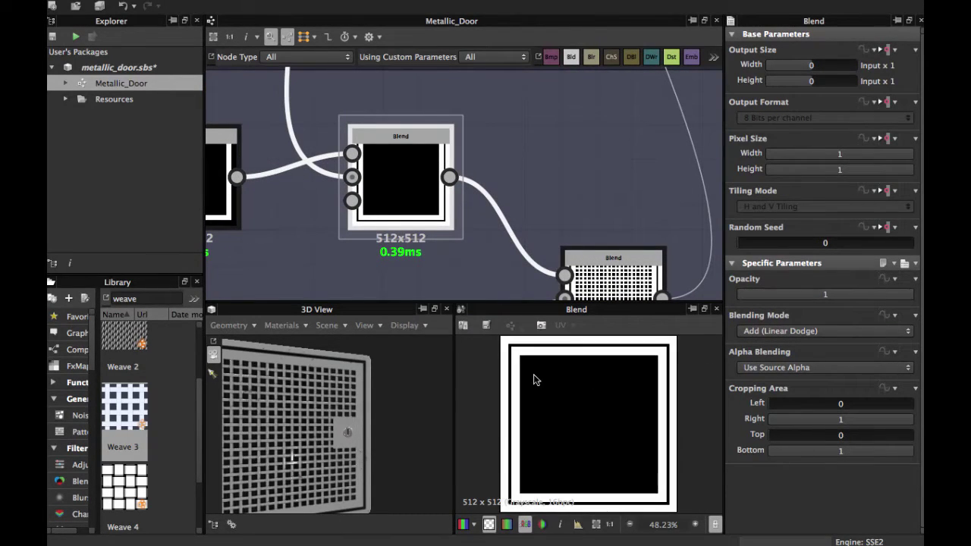
{"action": "scroll", "coordinate": [534, 381], "scroll_direction": "down", "scroll_amount": 1}
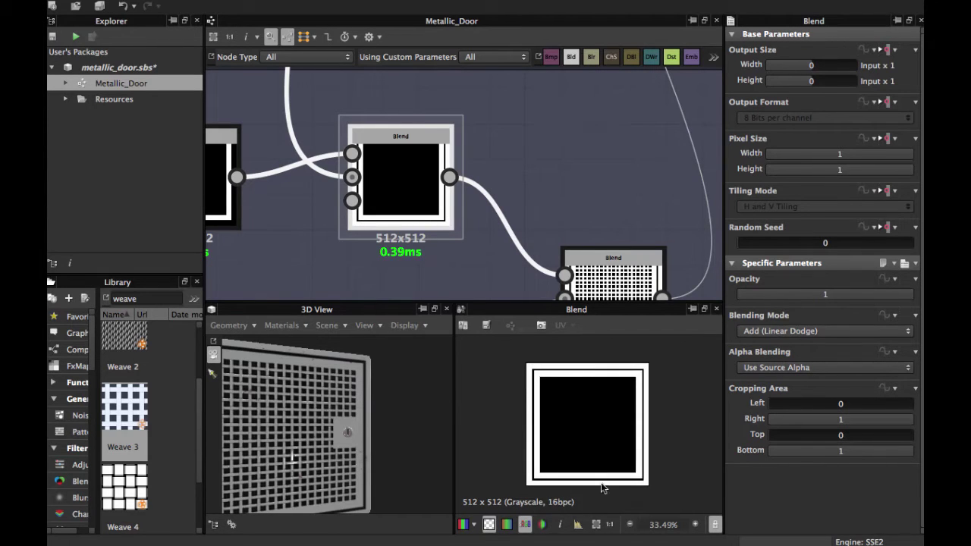
{"action": "scroll", "coordinate": [532, 377], "scroll_direction": "up", "scroll_amount": 2}
{"action": "scroll", "coordinate": [537, 411], "scroll_direction": "down", "scroll_amount": 1}
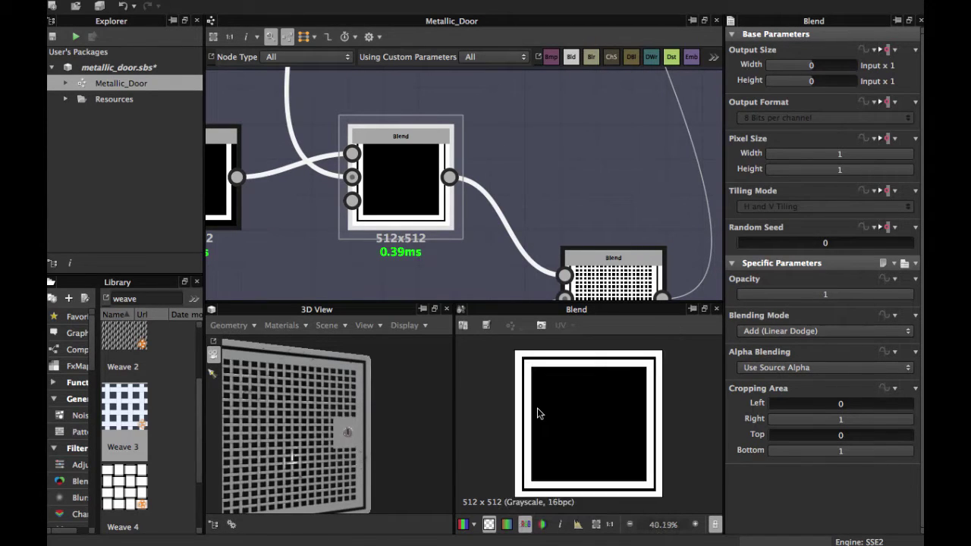
Inspect the Frame Door Blend node that adds the masked weave to the frame outlines using Add (Linear Dodge).
{"action": "middle_click_drag", "start_coordinate": [569, 214], "coordinate": [507, 124]}
{"action": "middle_click_drag", "start_coordinate": [529, 195], "coordinate": [507, 132]}
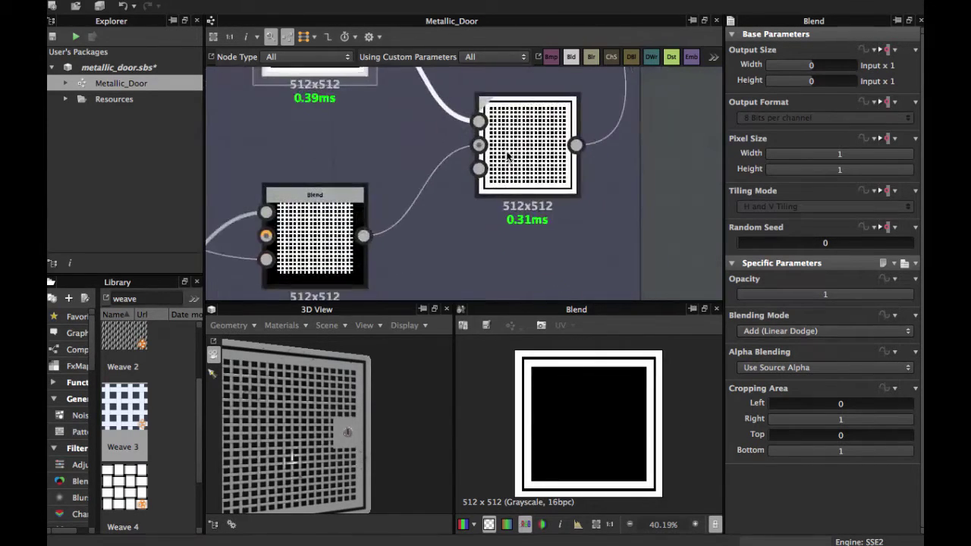
{"action": "double_click", "coordinate": [514, 153]}
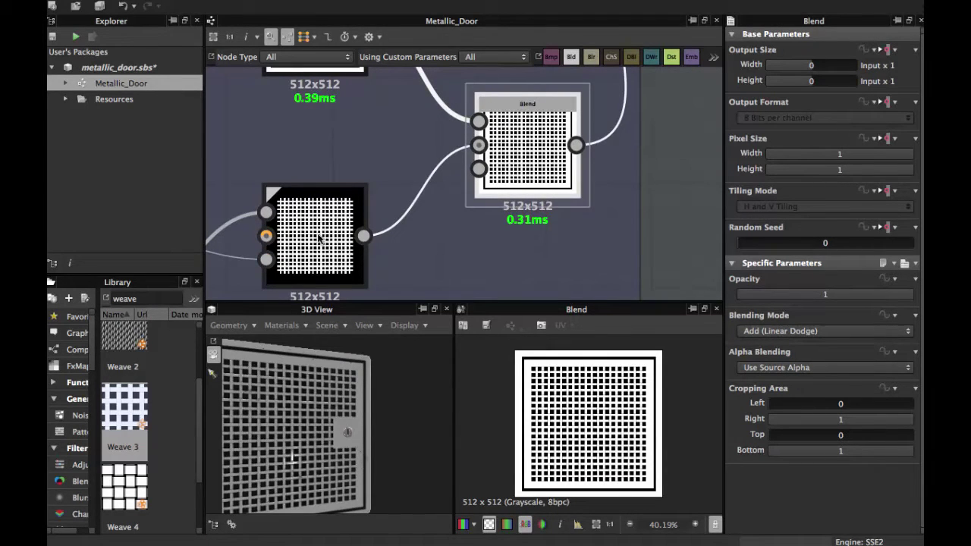
{"action": "middle_click_drag", "start_coordinate": [463, 231], "coordinate": [420, 264]}
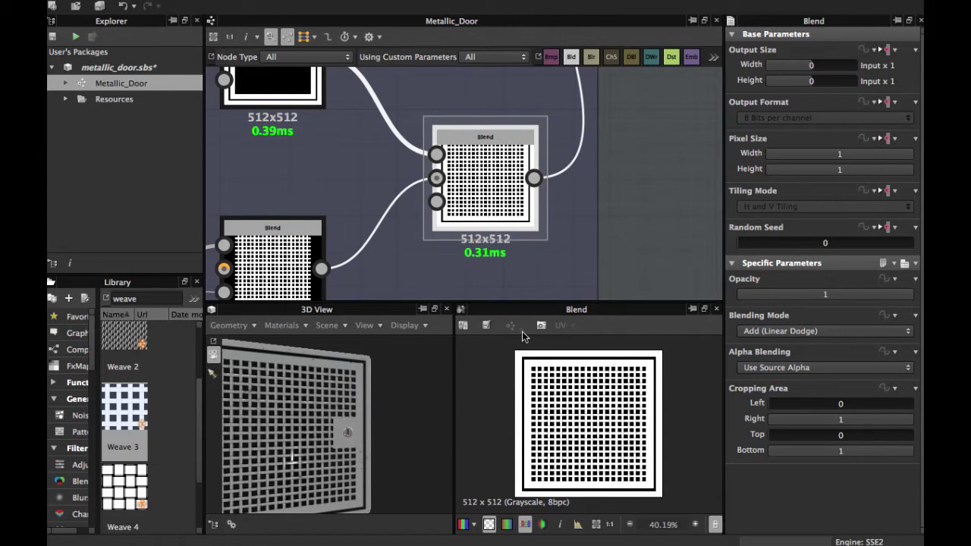
Inspect the OutSide Box Shape node that feeds the Transformation 2D node.
{"action": "scroll", "coordinate": [442, 125], "scroll_direction": "down", "scroll_amount": 5}
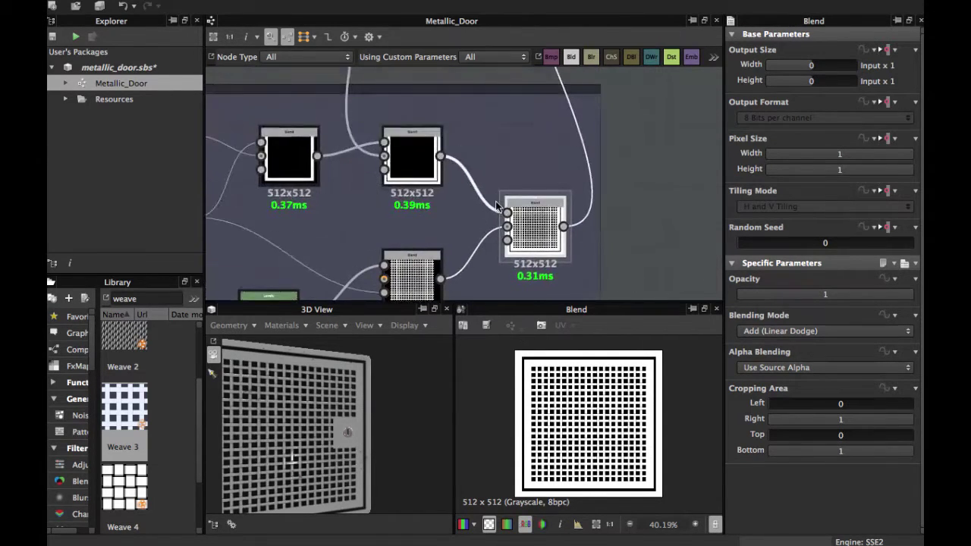
{"action": "scroll", "coordinate": [455, 148], "scroll_direction": "down", "scroll_amount": 3}
{"action": "middle_click_drag", "start_coordinate": [449, 141], "coordinate": [461, 258]}
{"action": "middle_click_drag", "start_coordinate": [425, 156], "coordinate": [409, 175]}
{"action": "scroll", "coordinate": [428, 196], "scroll_direction": "up", "scroll_amount": 3}
{"action": "scroll", "coordinate": [408, 175], "scroll_direction": "up", "scroll_amount": 4}
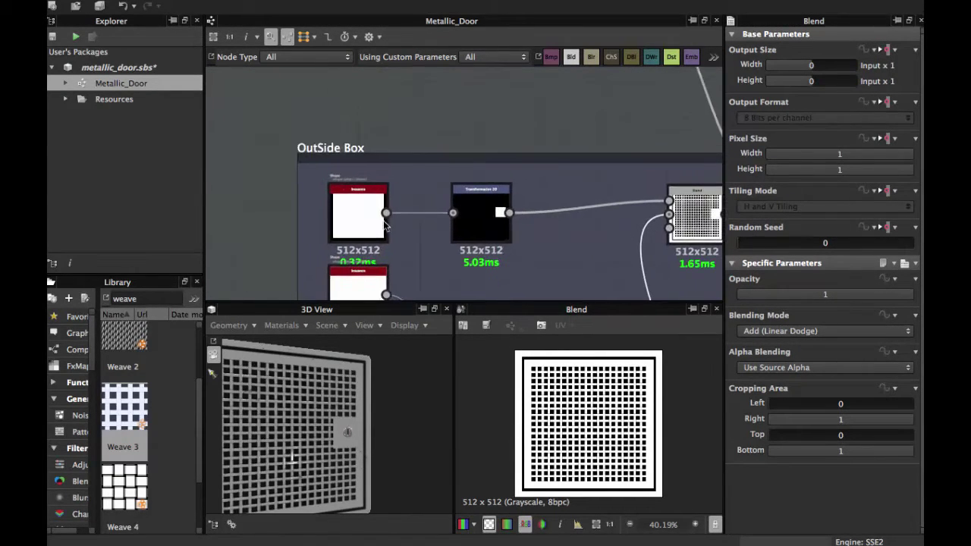
{"action": "scroll", "coordinate": [395, 193], "scroll_direction": "up", "scroll_amount": 2}
{"action": "double_click", "coordinate": [401, 184]}
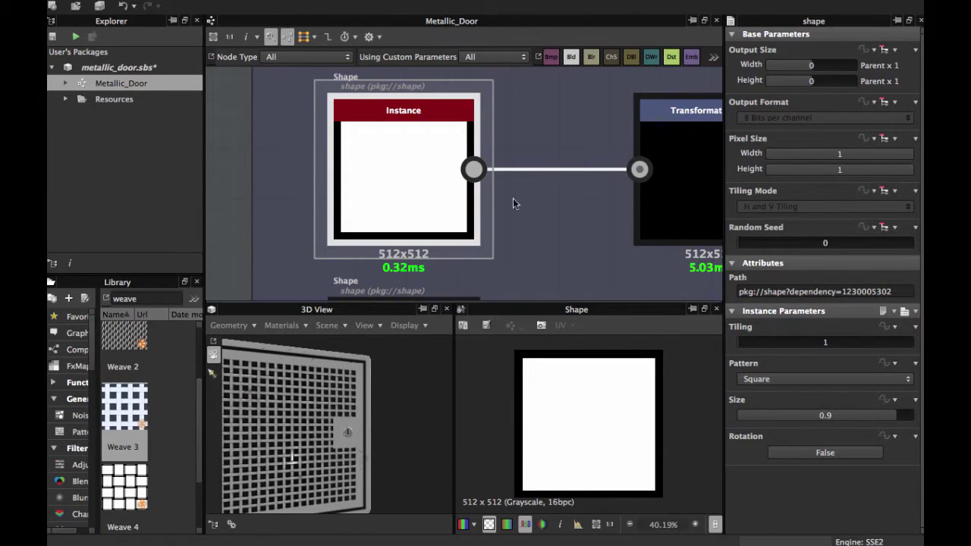
Inspect the Transformation 2D node that scales and offsets the square for the door's lock plate.
{"action": "scroll", "coordinate": [405, 191], "scroll_direction": "down", "scroll_amount": 1}
{"action": "middle_click_drag", "start_coordinate": [437, 204], "coordinate": [374, 178]}
{"action": "middle_click_drag", "start_coordinate": [579, 165], "coordinate": [424, 229]}
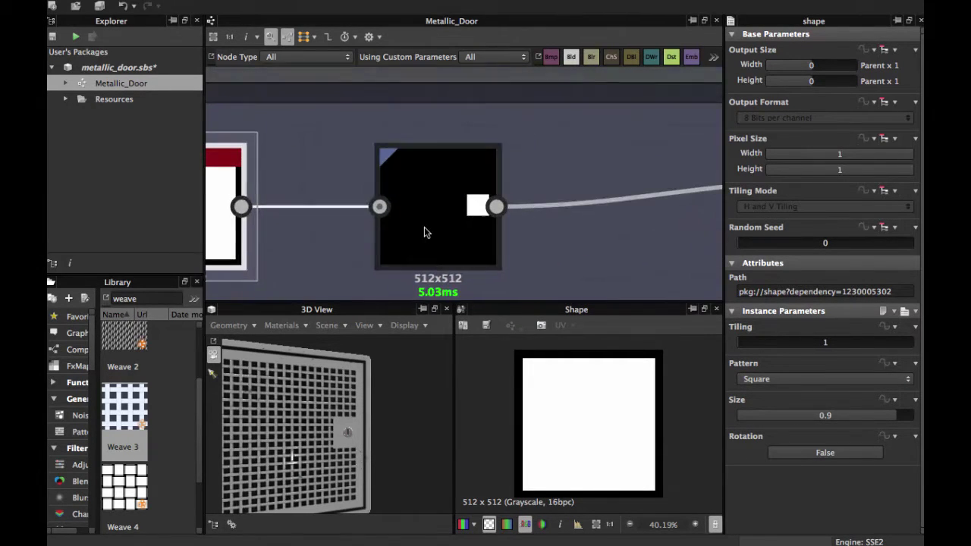
{"action": "double_click", "coordinate": [425, 226]}
{"action": "scroll", "coordinate": [637, 466], "scroll_direction": "up", "scroll_amount": 1}
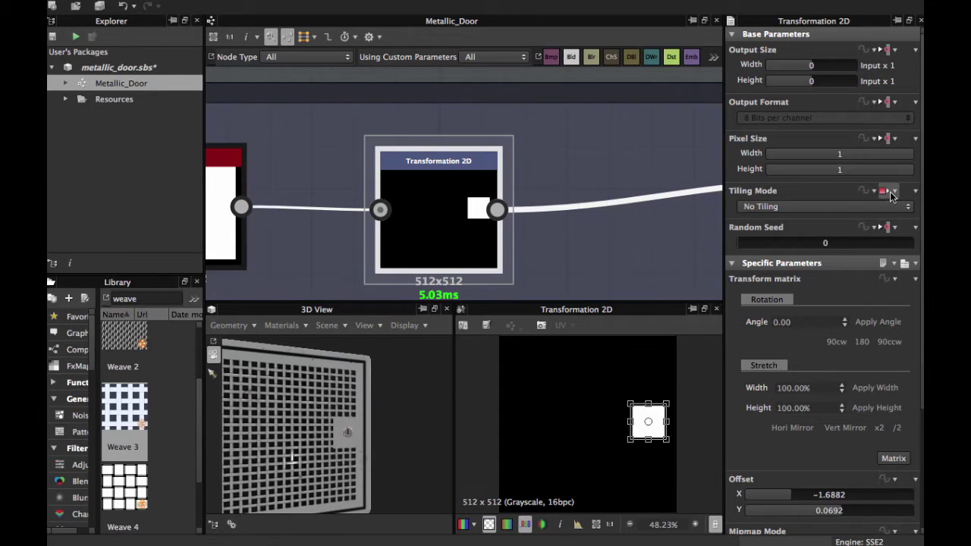
Set the Transformation 2D node's tiling mode to absolute with No Tiling.
{"action": "left_click", "coordinate": [893, 195]}
{"action": "left_click", "coordinate": [914, 245]}
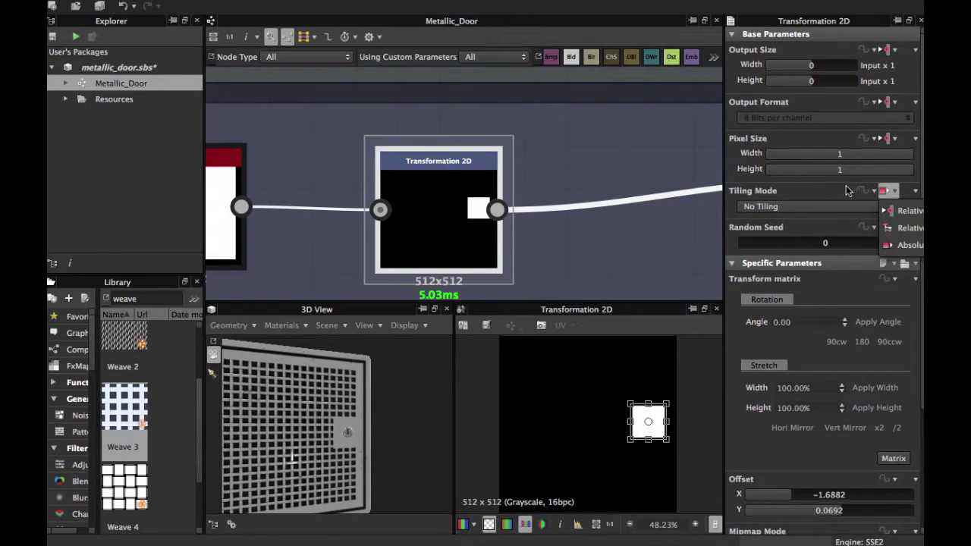
{"action": "left_click", "coordinate": [830, 212]}
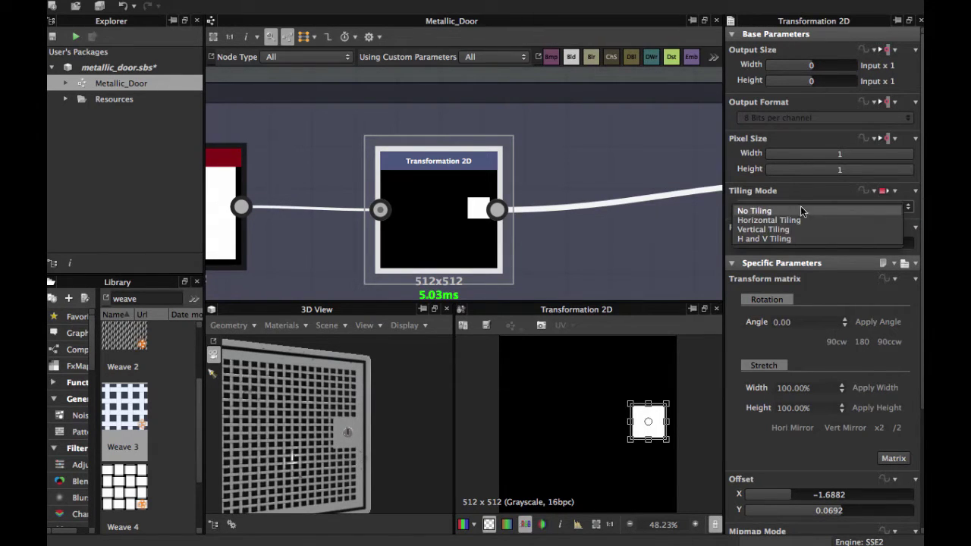
{"action": "left_click", "coordinate": [802, 211]}
{"action": "scroll", "coordinate": [645, 403], "scroll_direction": "down", "scroll_amount": 1}
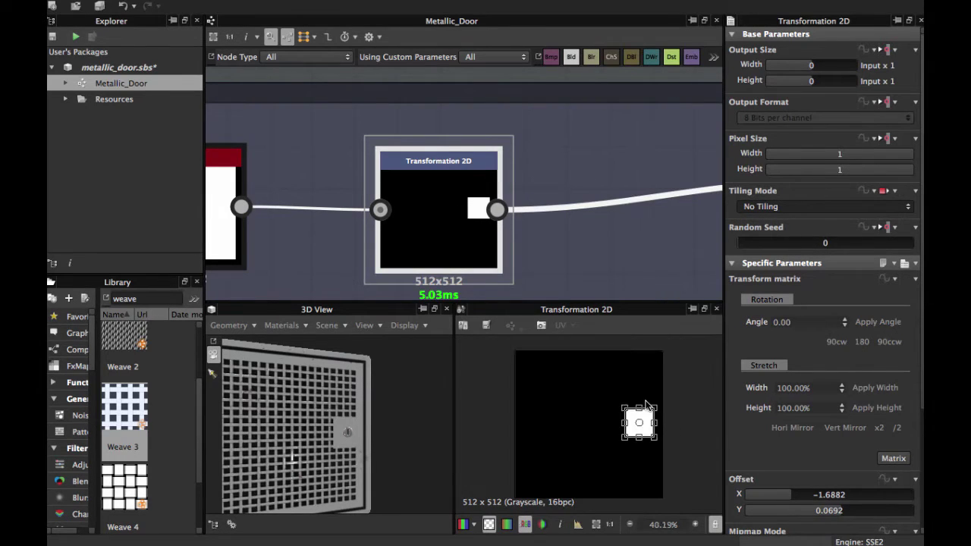
Preview the OutSide Box Blend node that adds the small transformed square to the woven door.
{"action": "middle_click_drag", "start_coordinate": [511, 186], "coordinate": [457, 179]}
{"action": "scroll", "coordinate": [505, 242], "scroll_direction": "down", "scroll_amount": 4}
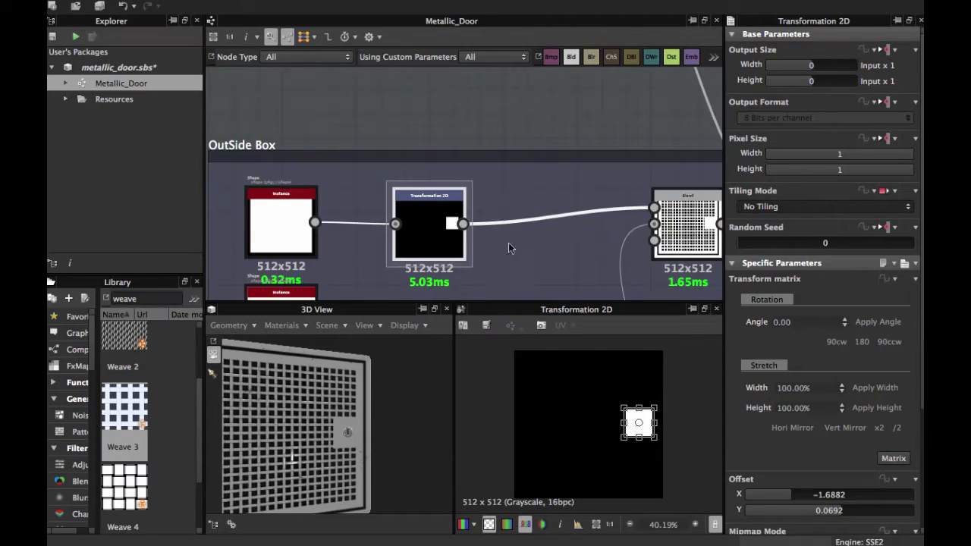
{"action": "middle_click_drag", "start_coordinate": [527, 228], "coordinate": [434, 184]}
{"action": "middle_click_drag", "start_coordinate": [544, 242], "coordinate": [521, 184]}
{"action": "scroll", "coordinate": [499, 216], "scroll_direction": "down", "scroll_amount": 1}
{"action": "left_click", "coordinate": [556, 133]}
{"action": "double_click", "coordinate": [556, 133]}
{"action": "scroll", "coordinate": [534, 166], "scroll_direction": "down", "scroll_amount": 4}
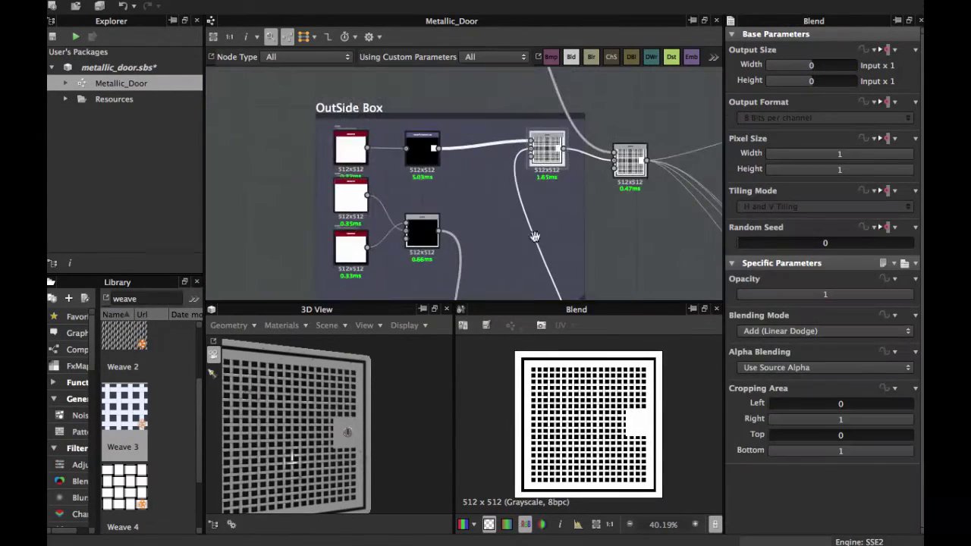
Review the last Blend node of the Frame Door group, which supplies the woven frame to the OutSide Box Blend.
{"action": "middle_click_drag", "start_coordinate": [536, 236], "coordinate": [521, 153]}
{"action": "middle_click_drag", "start_coordinate": [553, 235], "coordinate": [519, 98]}
{"action": "left_click", "coordinate": [511, 205]}
{"action": "double_click", "coordinate": [512, 203]}
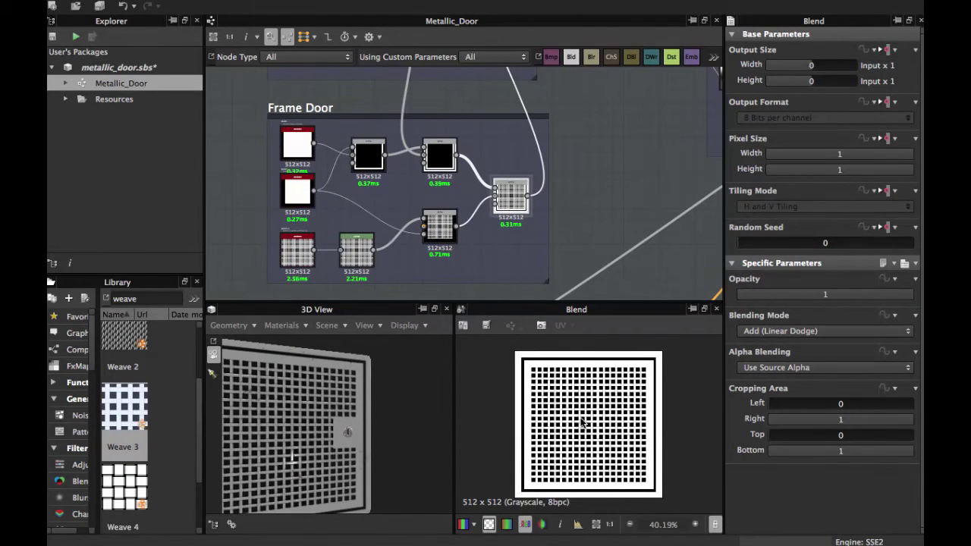
{"action": "scroll", "coordinate": [583, 417], "scroll_direction": "up", "scroll_amount": 1}
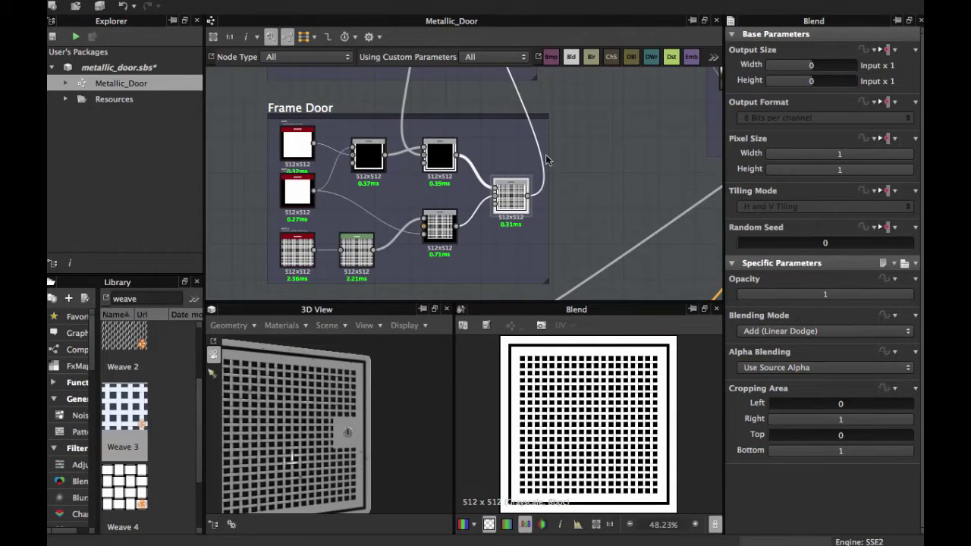
Return to the OutSide Box Blend node and examine the added square up close along with its blending mode.
{"action": "scroll", "coordinate": [531, 155], "scroll_direction": "down", "scroll_amount": 1}
{"action": "middle_click_drag", "start_coordinate": [499, 132], "coordinate": [464, 246]}
{"action": "middle_click_drag", "start_coordinate": [464, 173], "coordinate": [453, 215]}
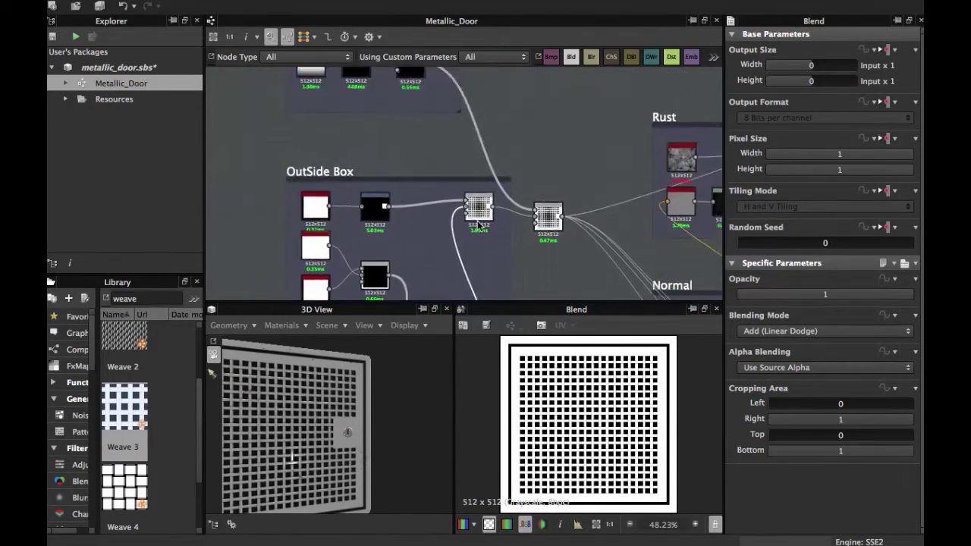
{"action": "scroll", "coordinate": [478, 213], "scroll_direction": "up", "scroll_amount": 4}
{"action": "double_click", "coordinate": [482, 201]}
{"action": "scroll", "coordinate": [588, 460], "scroll_direction": "up", "scroll_amount": 1}
{"action": "scroll", "coordinate": [588, 460], "scroll_direction": "up", "scroll_amount": 1}
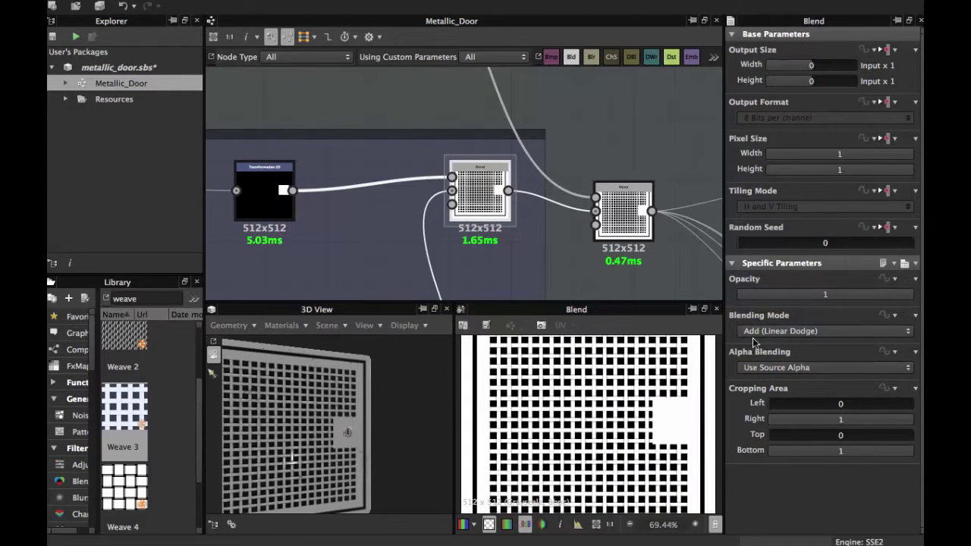
{"action": "scroll", "coordinate": [645, 431], "scroll_direction": "down", "scroll_amount": 3}
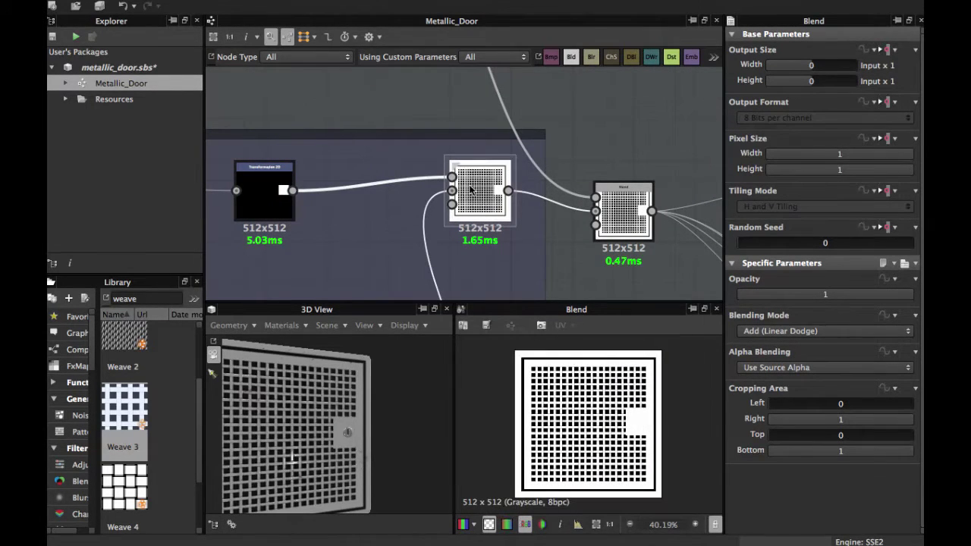
Try to move the first Blend node in the Frame Door group and undo the change.
{"action": "scroll", "coordinate": [470, 190], "scroll_direction": "down", "scroll_amount": 4}
{"action": "middle_click_drag", "start_coordinate": [482, 258], "coordinate": [467, 144]}
{"action": "scroll", "coordinate": [493, 186], "scroll_direction": "down", "scroll_amount": 1}
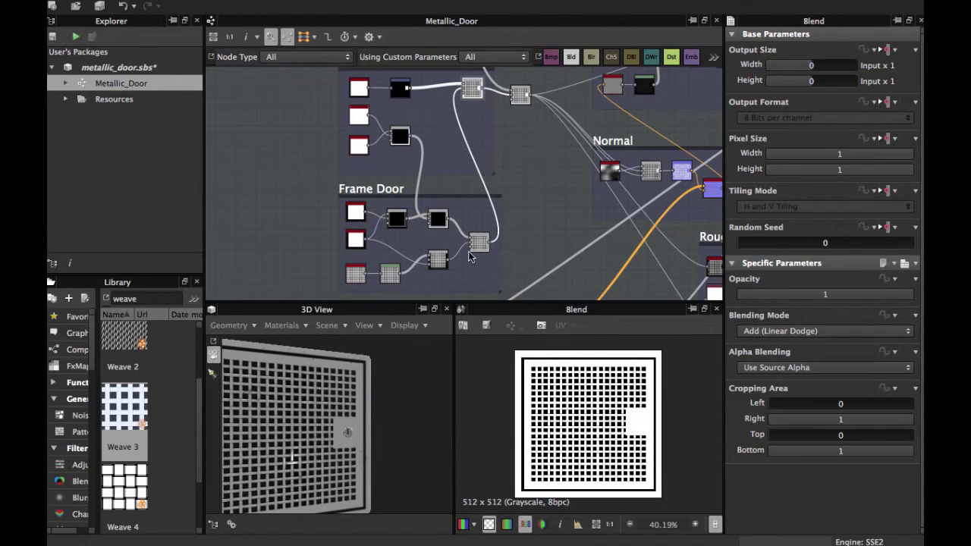
{"action": "middle_click_drag", "start_coordinate": [426, 120], "coordinate": [421, 143]}
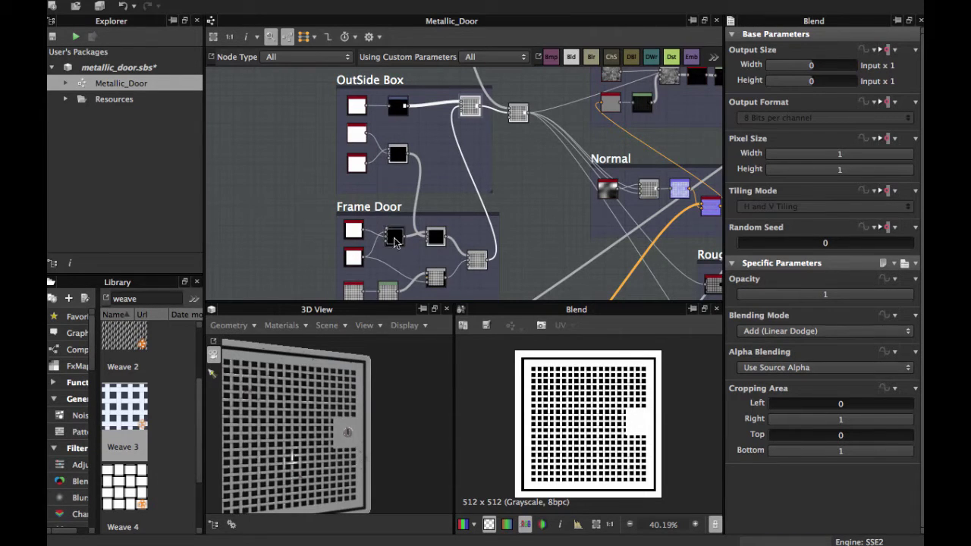
{"action": "left_click_drag", "start_coordinate": [400, 236], "coordinate": [402, 226], "text": "shift"}
{"action": "key", "text": "super+z"}
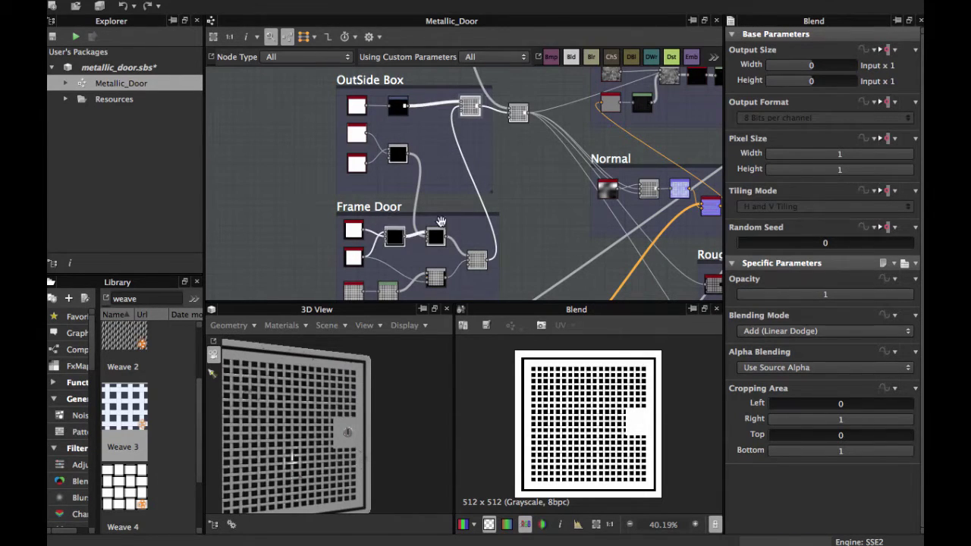
Follow the OutSide Box output to the Blend node outside the group and preview that node's result.
{"action": "middle_click_drag", "start_coordinate": [437, 191], "coordinate": [385, 272]}
{"action": "scroll", "coordinate": [411, 237], "scroll_direction": "up", "scroll_amount": 1}
{"action": "middle_click_drag", "start_coordinate": [407, 193], "coordinate": [392, 230]}
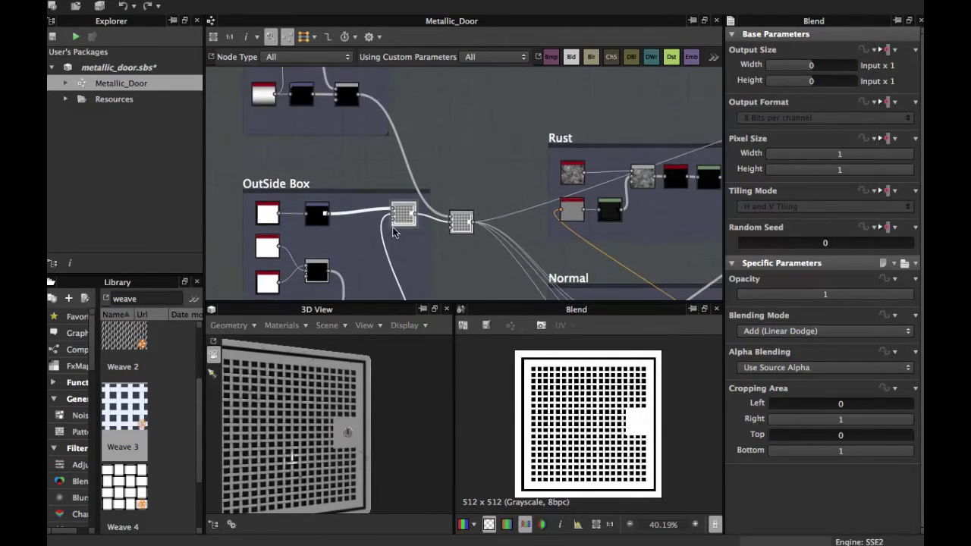
{"action": "scroll", "coordinate": [392, 230], "scroll_direction": "up", "scroll_amount": 4}
{"action": "scroll", "coordinate": [581, 395], "scroll_direction": "up", "scroll_amount": 2}
{"action": "scroll", "coordinate": [582, 395], "scroll_direction": "down", "scroll_amount": 2}
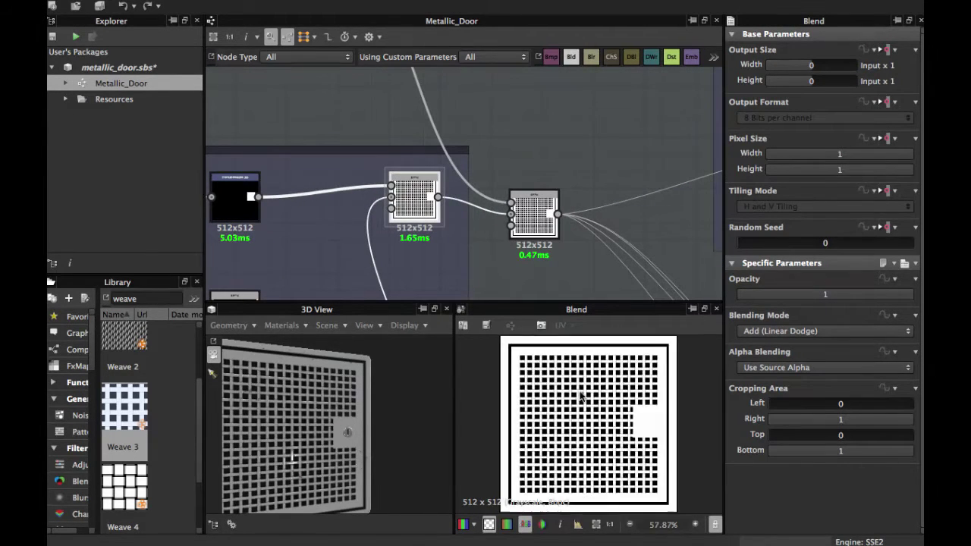
{"action": "middle_click_drag", "start_coordinate": [436, 144], "coordinate": [408, 148]}
{"action": "scroll", "coordinate": [496, 209], "scroll_direction": "up", "scroll_amount": 3}
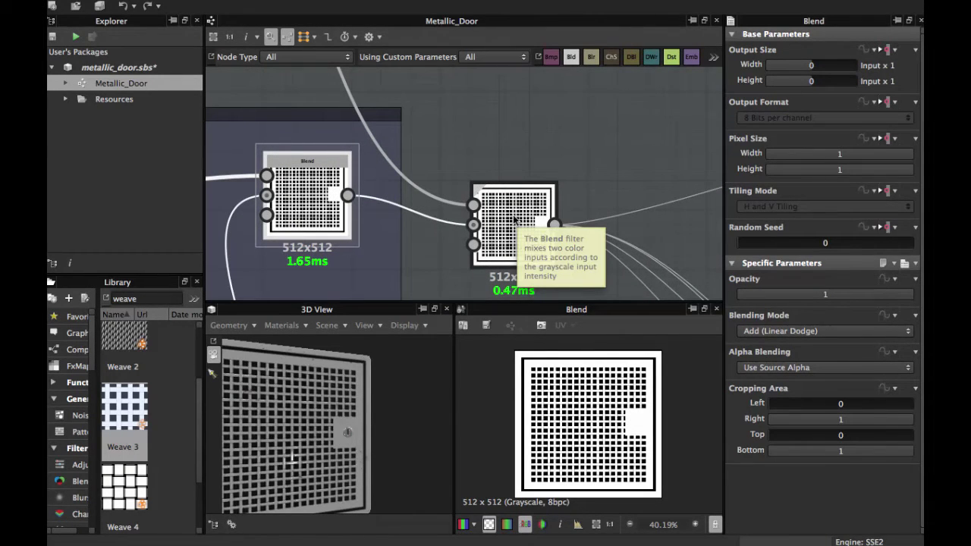
{"action": "double_click", "coordinate": [513, 220]}
Trace the other Blend input back to its group and inspect the Gradient Linear 2 node feeding both Transformation 2D nodes.
{"action": "scroll", "coordinate": [514, 220], "scroll_direction": "down", "scroll_amount": 3}
{"action": "middle_click_drag", "start_coordinate": [407, 151], "coordinate": [617, 233]}
{"action": "middle_click_drag", "start_coordinate": [462, 147], "coordinate": [468, 252]}
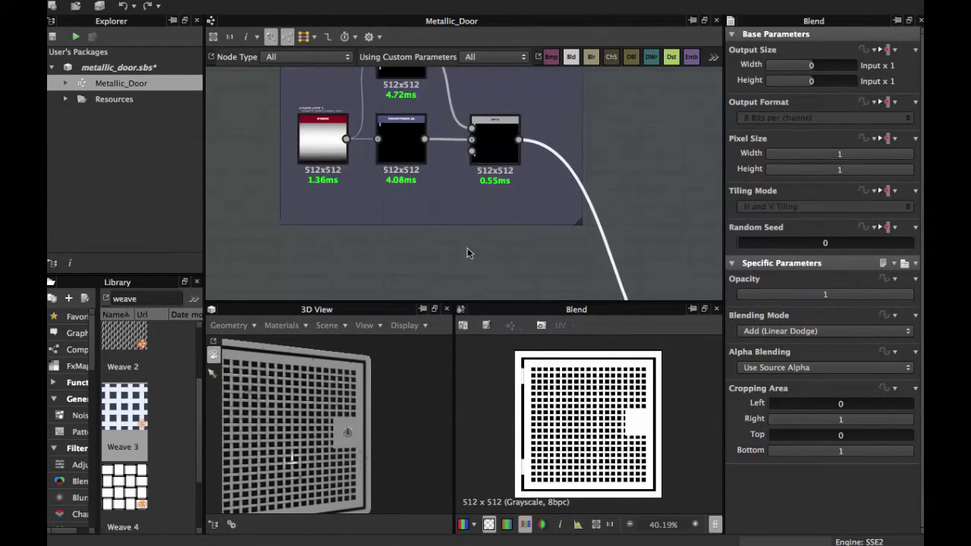
{"action": "middle_click_drag", "start_coordinate": [409, 148], "coordinate": [476, 245]}
{"action": "middle_click_drag", "start_coordinate": [400, 207], "coordinate": [409, 173]}
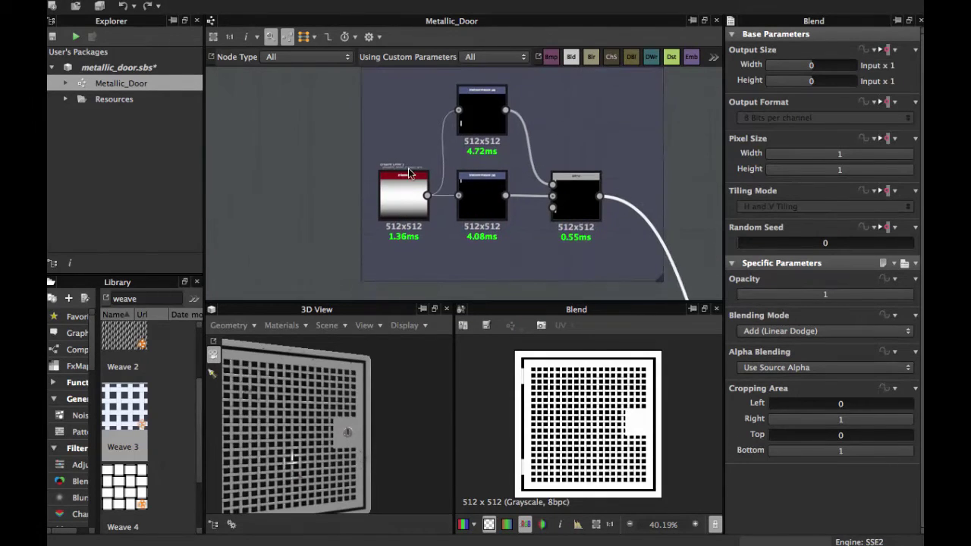
{"action": "scroll", "coordinate": [406, 182], "scroll_direction": "up", "scroll_amount": 4}
{"action": "left_click", "coordinate": [390, 208]}
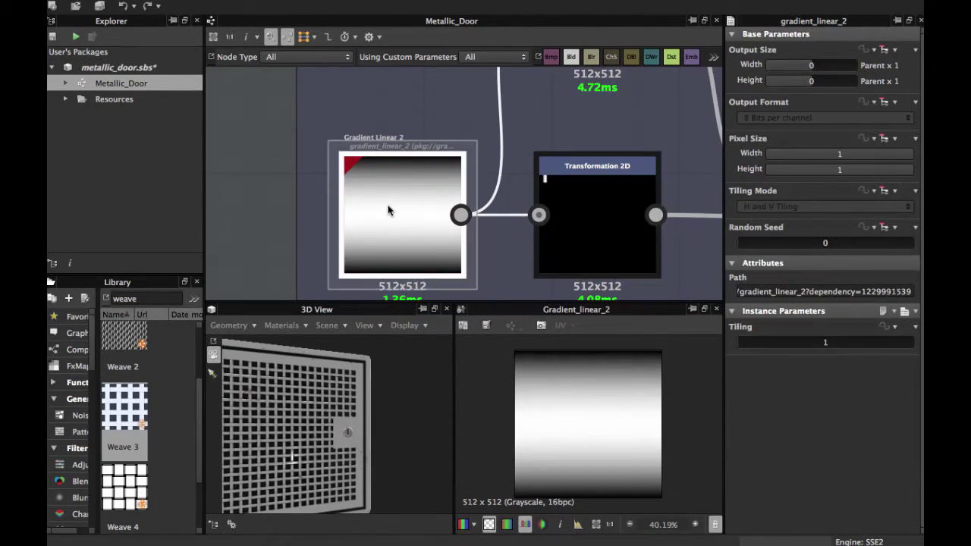
{"action": "scroll", "coordinate": [387, 211], "scroll_direction": "up", "scroll_amount": 1}
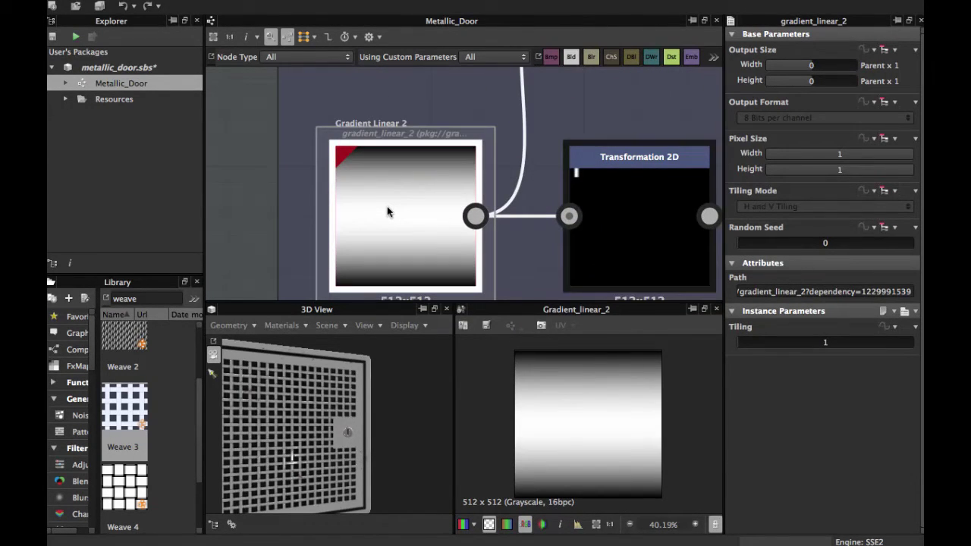
{"action": "scroll", "coordinate": [387, 212], "scroll_direction": "down", "scroll_amount": 2}
{"action": "scroll", "coordinate": [335, 218], "scroll_direction": "down", "scroll_amount": 2}
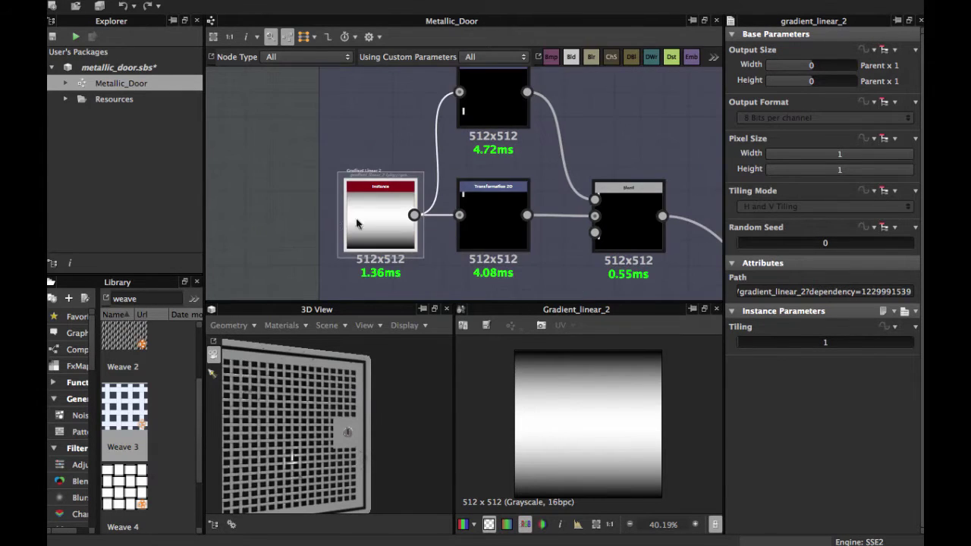
Preview the lower Transformation 2D node fed by Gradient Linear 2 and examine its small gradient strip up close.
{"action": "middle_click_drag", "start_coordinate": [489, 219], "coordinate": [434, 209]}
{"action": "scroll", "coordinate": [434, 210], "scroll_direction": "up", "scroll_amount": 3}
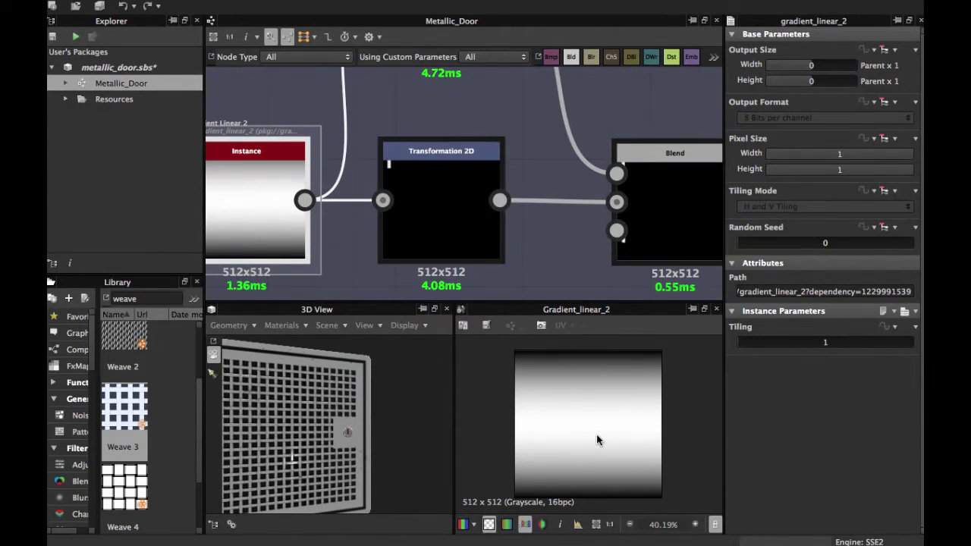
{"action": "scroll", "coordinate": [596, 438], "scroll_direction": "down", "scroll_amount": 1}
{"action": "middle_click_drag", "start_coordinate": [422, 139], "coordinate": [415, 157]}
{"action": "scroll", "coordinate": [421, 247], "scroll_direction": "down", "scroll_amount": 2}
{"action": "double_click", "coordinate": [422, 222]}
{"action": "scroll", "coordinate": [512, 380], "scroll_direction": "up", "scroll_amount": 8}
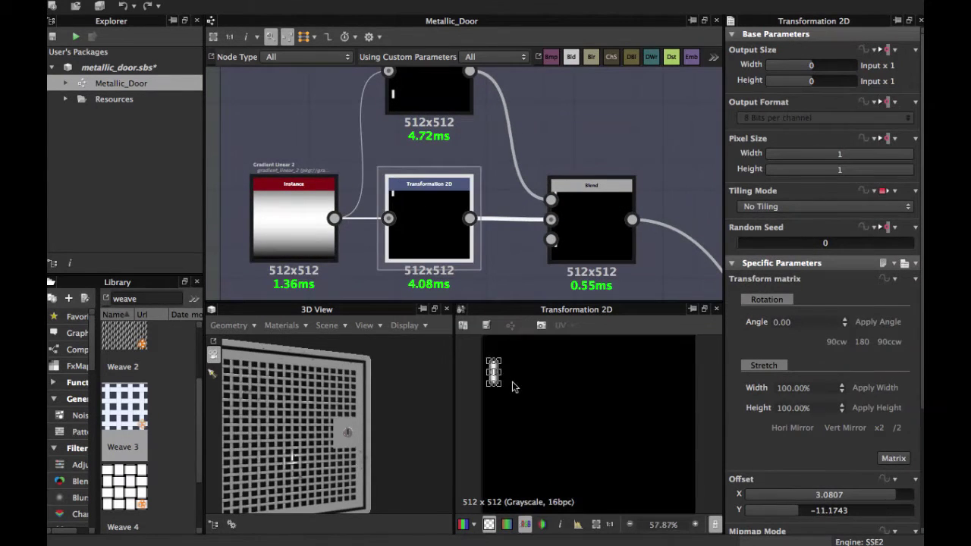
{"action": "middle_click_drag", "start_coordinate": [512, 380], "coordinate": [651, 457]}
{"action": "scroll", "coordinate": [591, 414], "scroll_direction": "up", "scroll_amount": 3}
{"action": "middle_click_drag", "start_coordinate": [568, 407], "coordinate": [571, 405]}
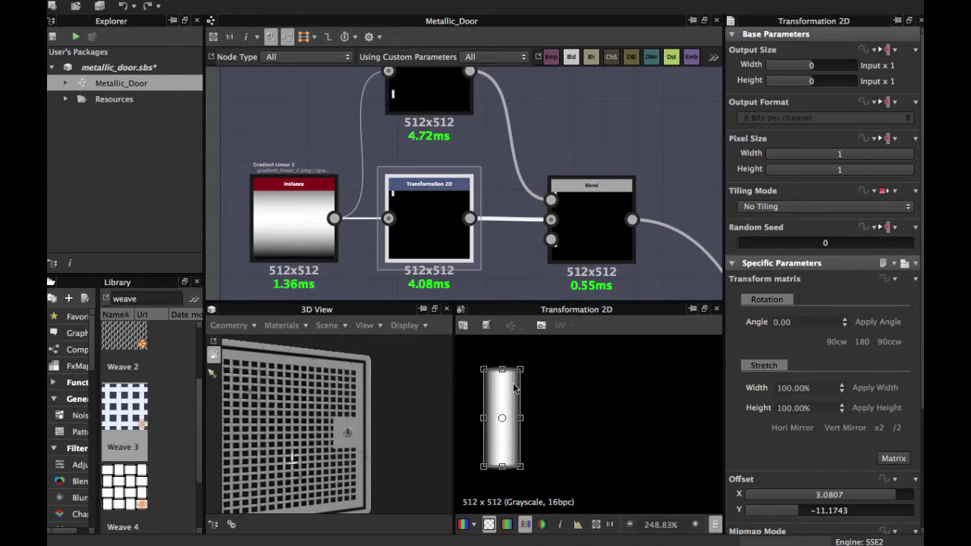
Preview the upper Transformation 2D node and examine where its gradient strip is placed.
{"action": "middle_click_drag", "start_coordinate": [408, 155], "coordinate": [409, 227]}
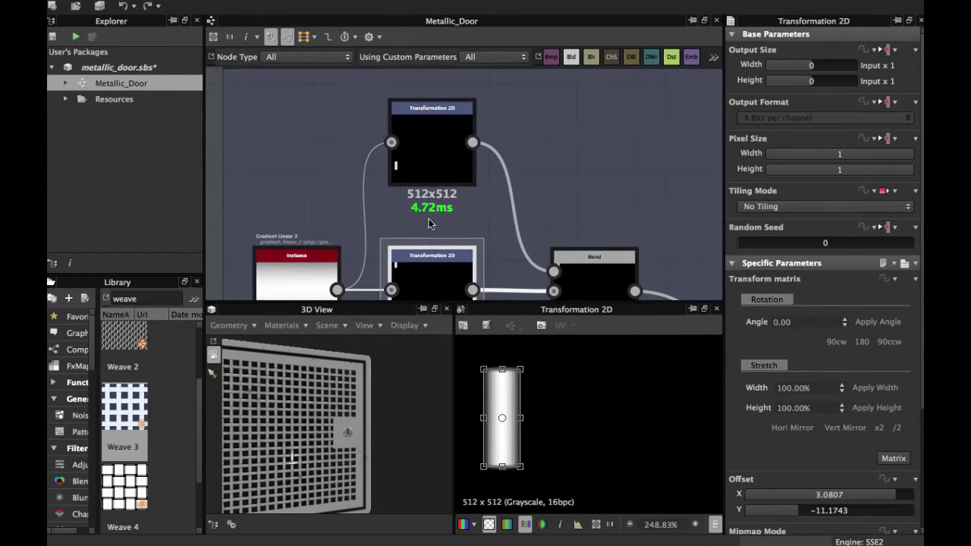
{"action": "left_click", "coordinate": [423, 156]}
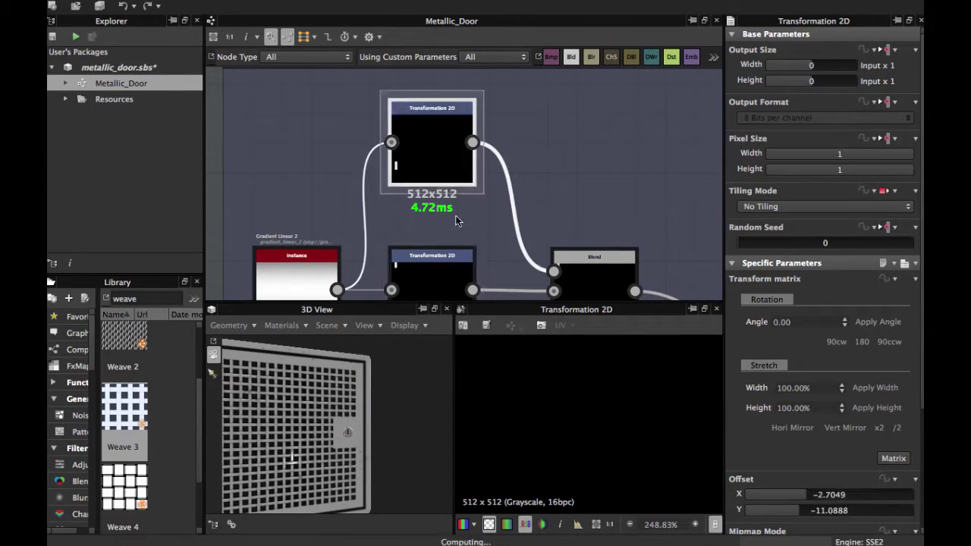
{"action": "scroll", "coordinate": [577, 418], "scroll_direction": "down", "scroll_amount": 5}
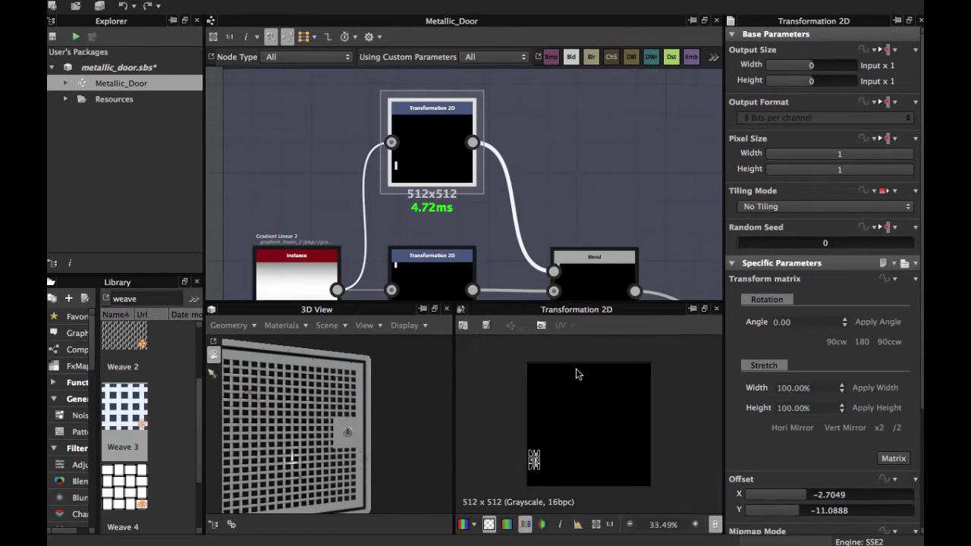
{"action": "scroll", "coordinate": [559, 406], "scroll_direction": "up", "scroll_amount": 4}
{"action": "middle_click_drag", "start_coordinate": [558, 411], "coordinate": [605, 351]}
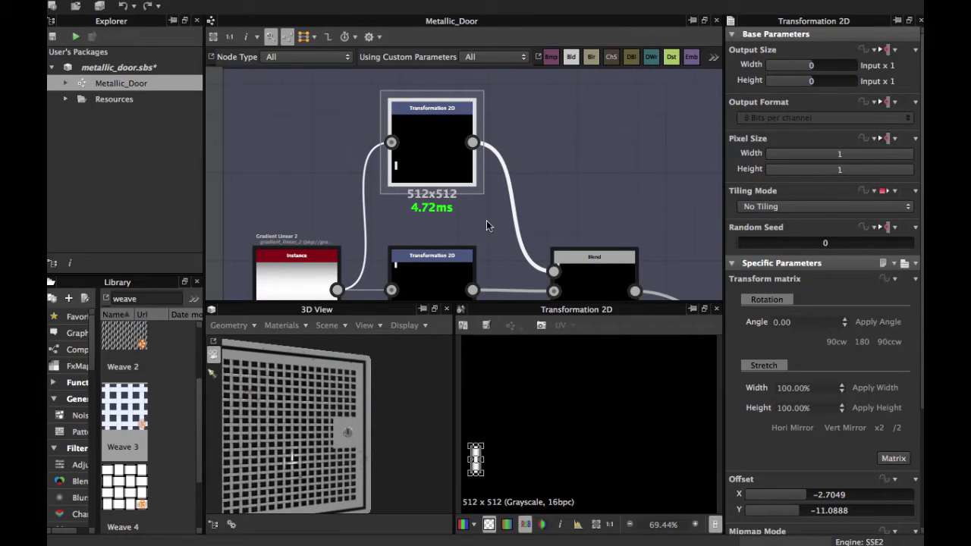
Preview the Blend node that combines the two Transformation 2D strips and check its full result and blending mode.
{"action": "scroll", "coordinate": [487, 220], "scroll_direction": "down", "scroll_amount": 3}
{"action": "middle_click_drag", "start_coordinate": [486, 219], "coordinate": [440, 123]}
{"action": "double_click", "coordinate": [486, 157]}
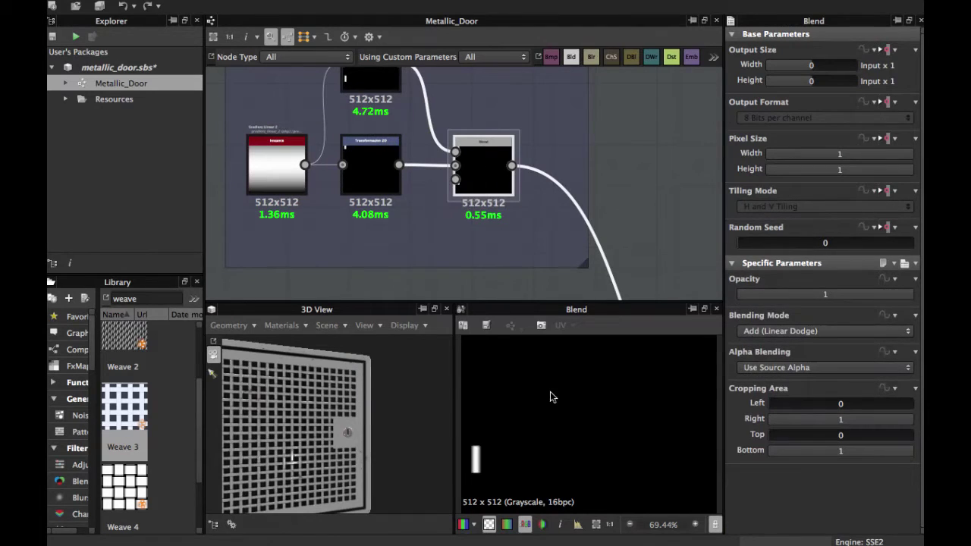
{"action": "scroll", "coordinate": [550, 391], "scroll_direction": "down", "scroll_amount": 3}
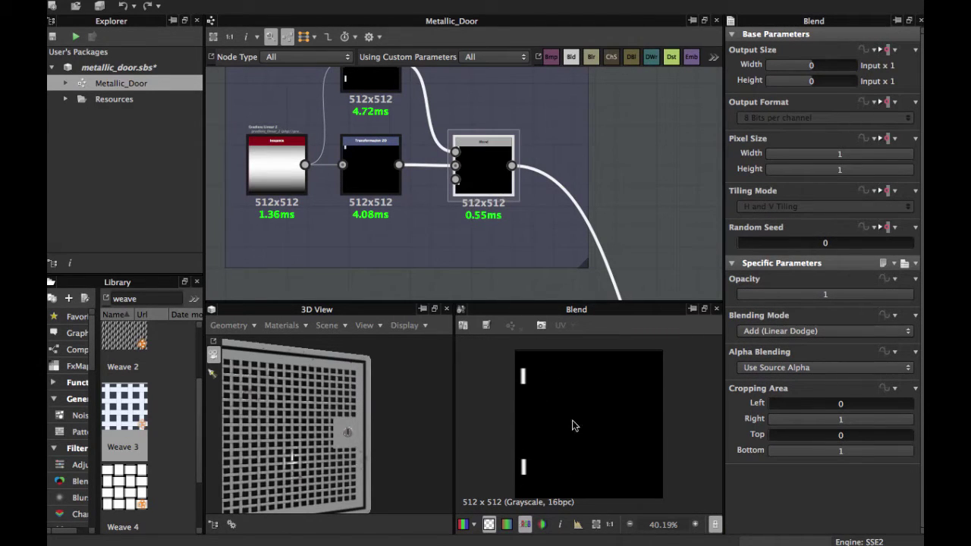
{"action": "middle_click_drag", "start_coordinate": [481, 197], "coordinate": [449, 128]}
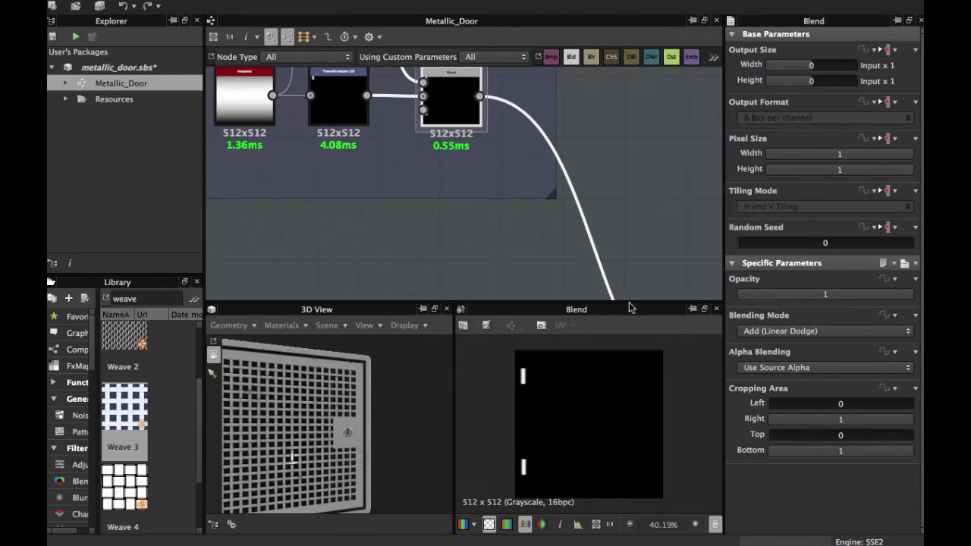
{"action": "middle_click_drag", "start_coordinate": [534, 168], "coordinate": [540, 251]}
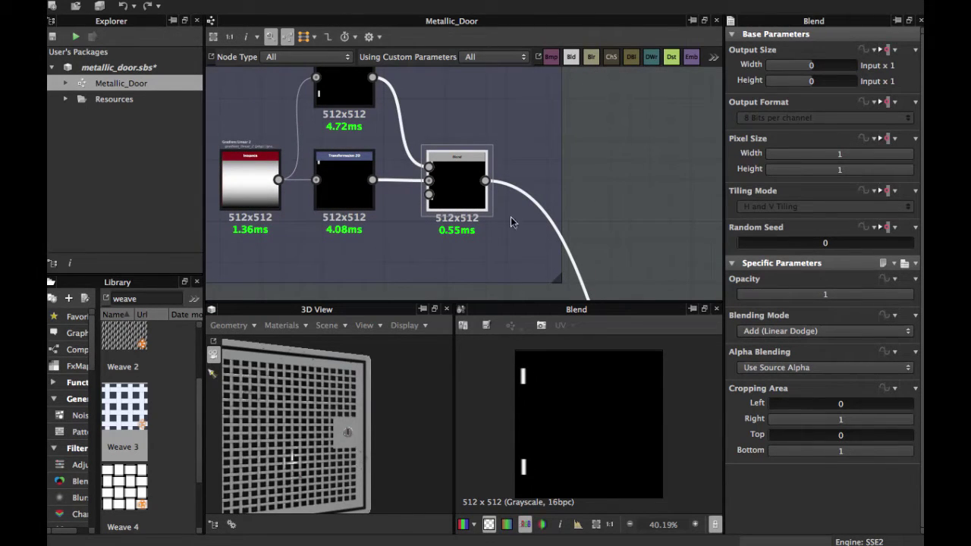
Follow the strips' Blend output to the Blend node outside the groups and inspect its result and blending mode.
{"action": "scroll", "coordinate": [510, 218], "scroll_direction": "down", "scroll_amount": 3}
{"action": "middle_click_drag", "start_coordinate": [555, 295], "coordinate": [501, 195]}
{"action": "middle_click_drag", "start_coordinate": [581, 283], "coordinate": [521, 198]}
{"action": "middle_click_drag", "start_coordinate": [574, 238], "coordinate": [513, 202]}
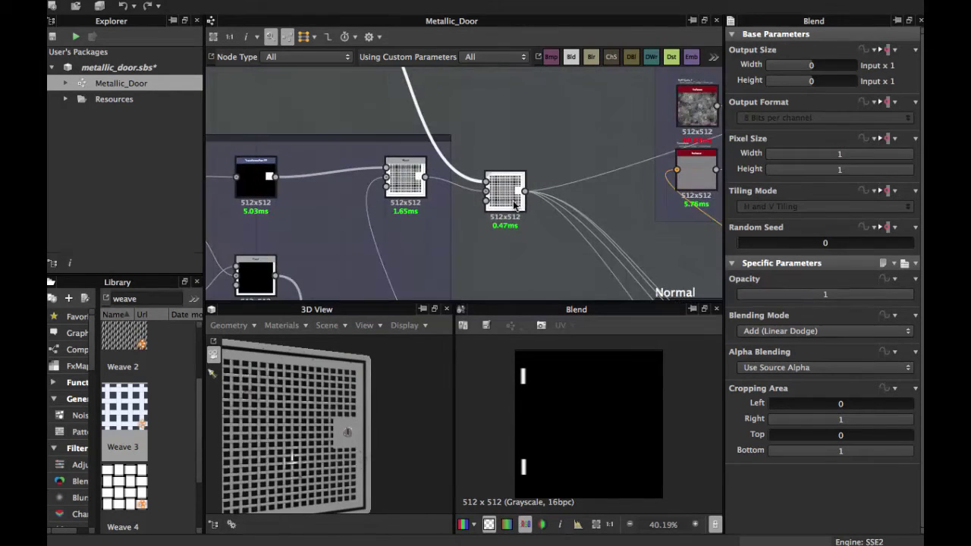
{"action": "scroll", "coordinate": [515, 205], "scroll_direction": "up", "scroll_amount": 3}
{"action": "double_click", "coordinate": [501, 186]}
{"action": "scroll", "coordinate": [500, 186], "scroll_direction": "up", "scroll_amount": 3}
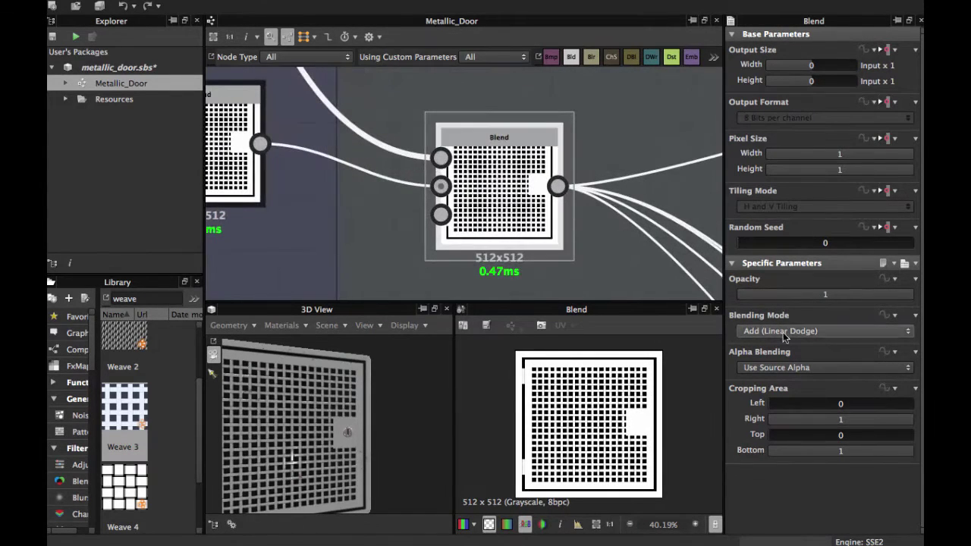
Compare the preceding Blend node's preview with the outer Blend node and examine the added strips up close.
{"action": "middle_click_drag", "start_coordinate": [346, 188], "coordinate": [479, 226]}
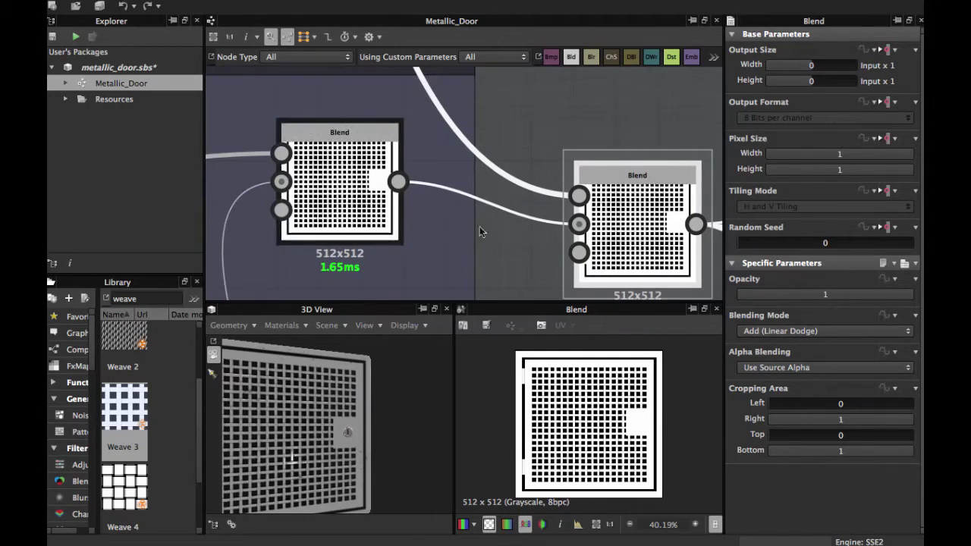
{"action": "double_click", "coordinate": [360, 204]}
{"action": "middle_click_drag", "start_coordinate": [607, 223], "coordinate": [487, 210]}
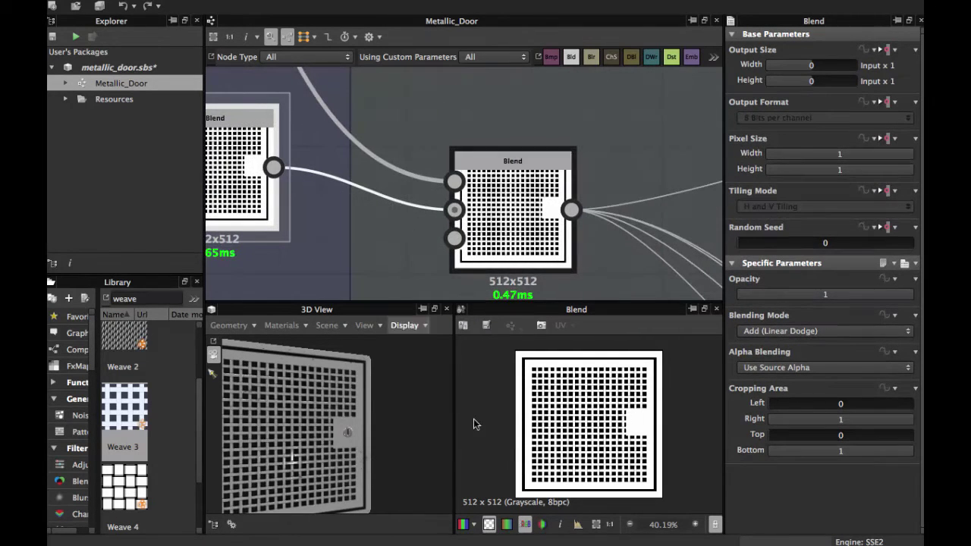
{"action": "scroll", "coordinate": [537, 419], "scroll_direction": "up", "scroll_amount": 1}
{"action": "scroll", "coordinate": [537, 419], "scroll_direction": "up", "scroll_amount": 5}
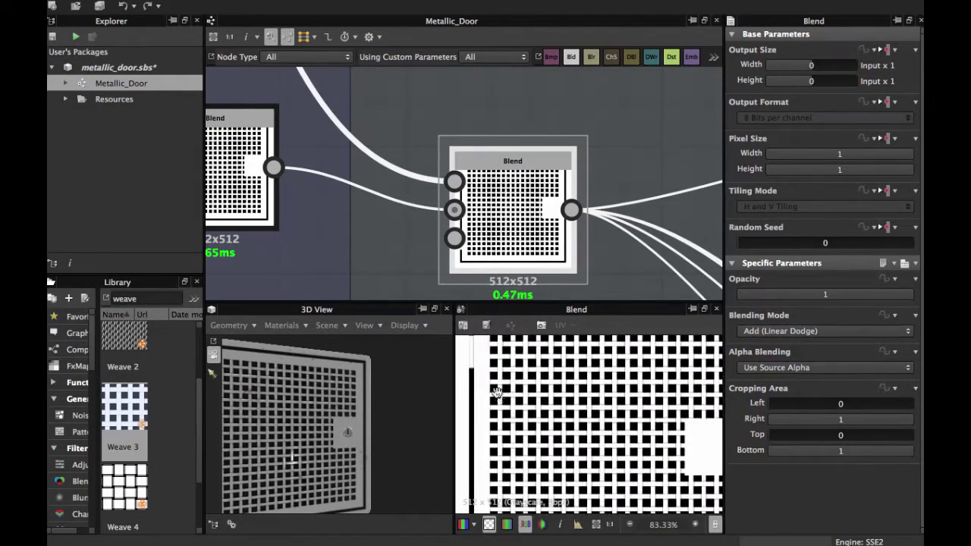
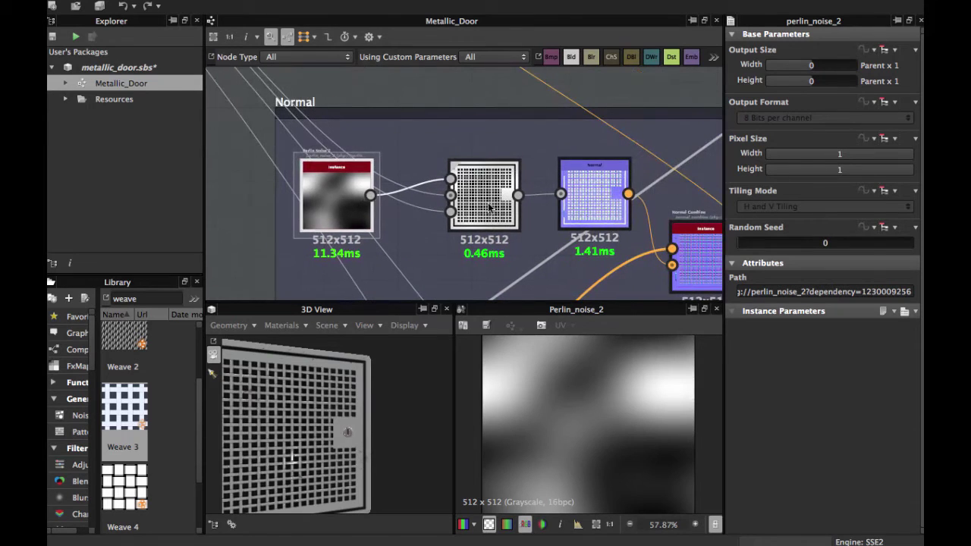
Preview the Blend node in the Normal group and trace its inputs back to the outer Blend node.
{"action": "left_click", "coordinate": [486, 205]}
{"action": "scroll", "coordinate": [485, 205], "scroll_direction": "down", "scroll_amount": 2}
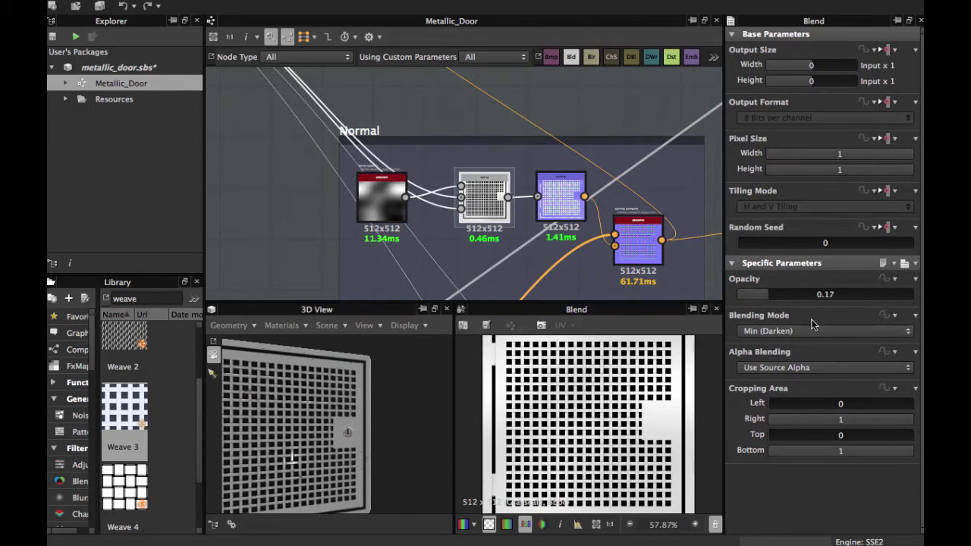
{"action": "scroll", "coordinate": [449, 186], "scroll_direction": "down", "scroll_amount": 3}
{"action": "middle_click_drag", "start_coordinate": [367, 147], "coordinate": [510, 201]}
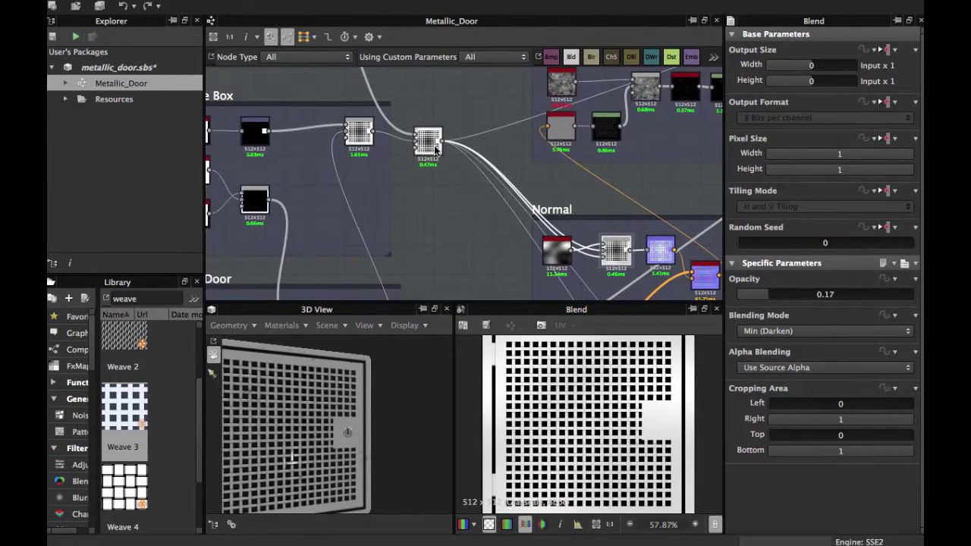
{"action": "scroll", "coordinate": [436, 149], "scroll_direction": "up", "scroll_amount": 3}
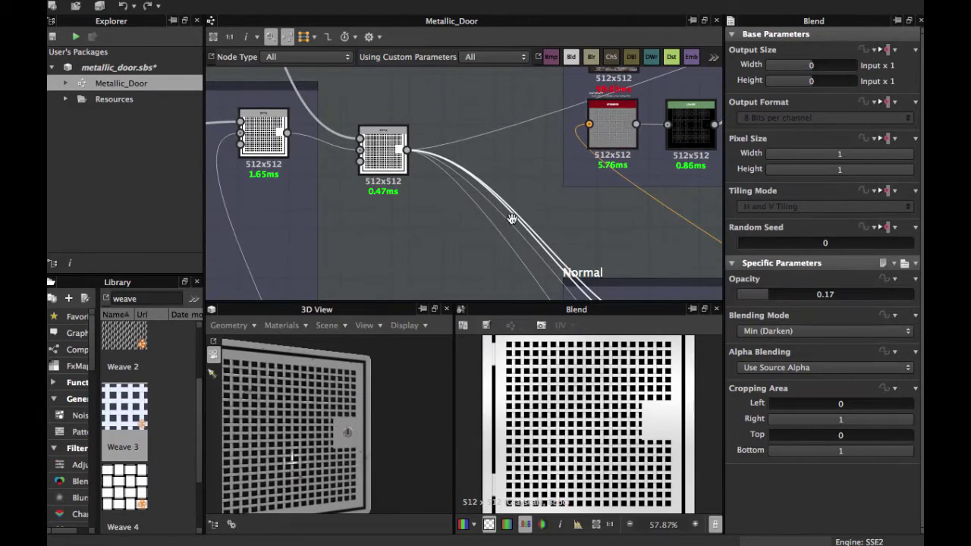
{"action": "middle_click_drag", "start_coordinate": [512, 219], "coordinate": [418, 130]}
{"action": "middle_click_drag", "start_coordinate": [522, 202], "coordinate": [442, 166]}
{"action": "scroll", "coordinate": [494, 200], "scroll_direction": "up", "scroll_amount": 5}
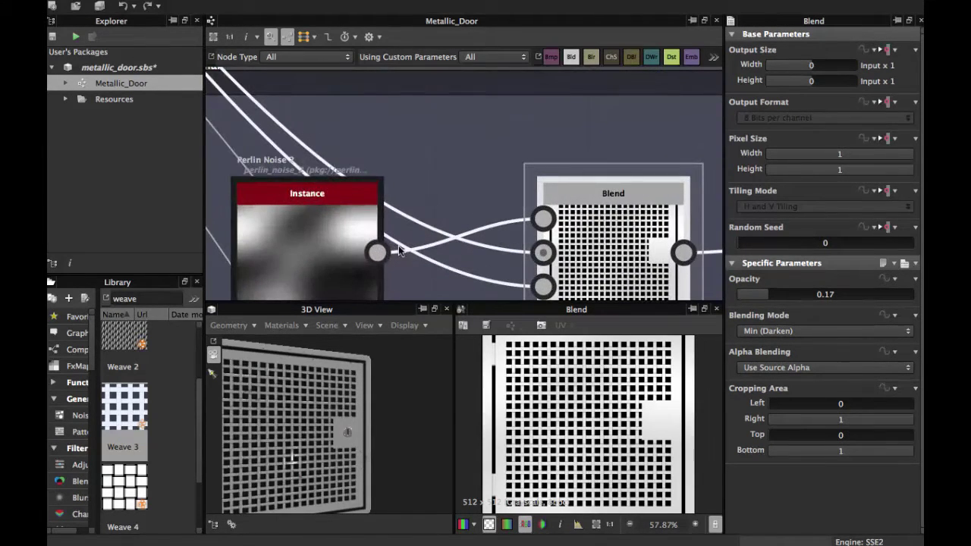
Move the Perlin Noise 2 node above the Blend node at the upper edge of the Normal group.
{"action": "left_click_drag", "start_coordinate": [413, 122], "coordinate": [415, 131]}
{"action": "scroll", "coordinate": [420, 188], "scroll_direction": "down", "scroll_amount": 3}
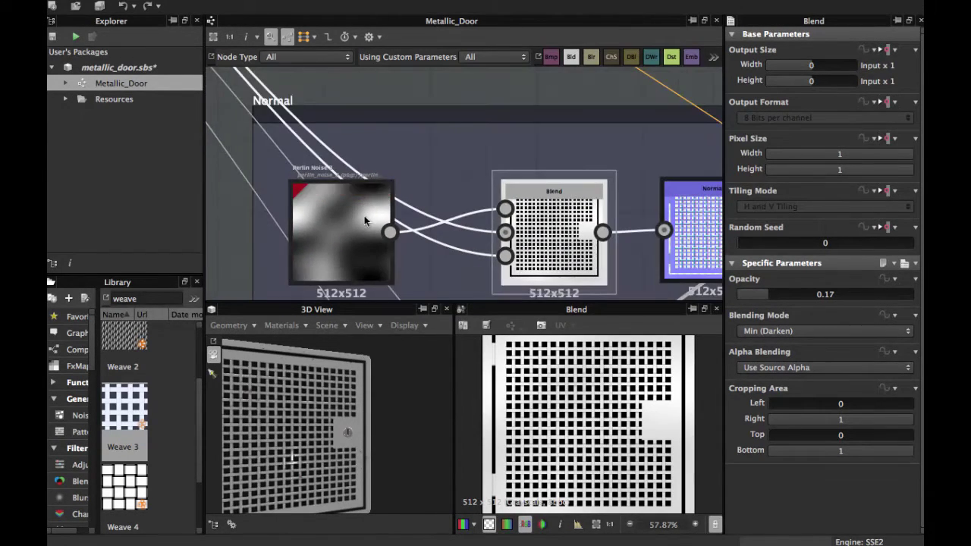
{"action": "left_click_drag", "start_coordinate": [361, 213], "coordinate": [426, 107]}
{"action": "middle_click_drag", "start_coordinate": [452, 163], "coordinate": [435, 199]}
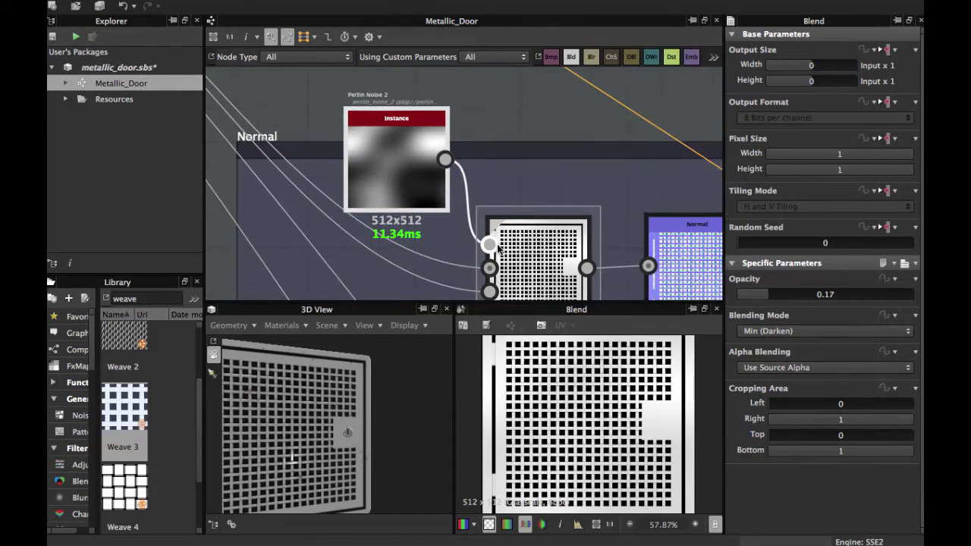
Preview the Perlin Noise 2 node and examine its connection to the first input of the Normal group's Blend node.
{"action": "scroll", "coordinate": [490, 245], "scroll_direction": "up", "scroll_amount": 4}
{"action": "double_click", "coordinate": [495, 249]}
{"action": "left_click", "coordinate": [569, 252]}
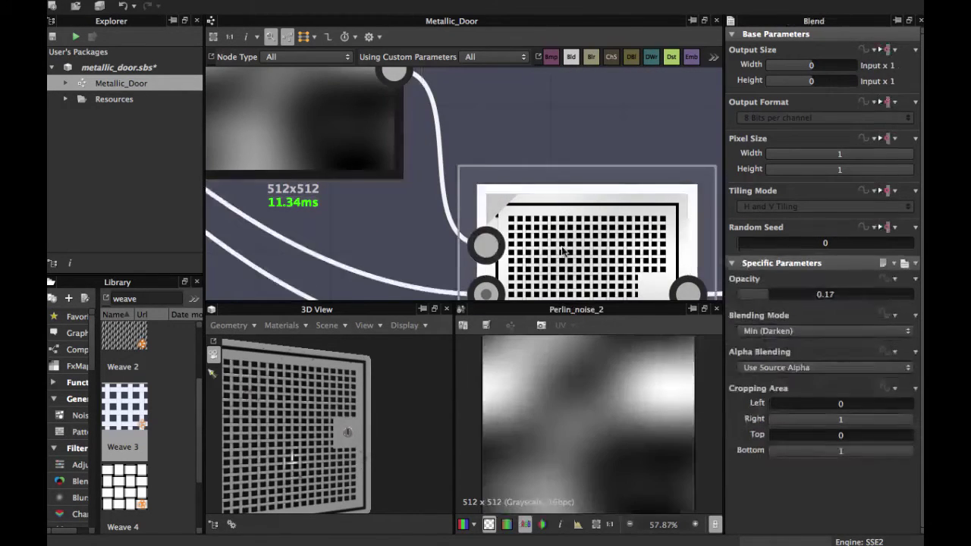
{"action": "scroll", "coordinate": [568, 251], "scroll_direction": "down", "scroll_amount": 1}
{"action": "scroll", "coordinate": [508, 245], "scroll_direction": "up", "scroll_amount": 1}
{"action": "scroll", "coordinate": [502, 246], "scroll_direction": "down", "scroll_amount": 3}
{"action": "scroll", "coordinate": [520, 244], "scroll_direction": "up", "scroll_amount": 2}
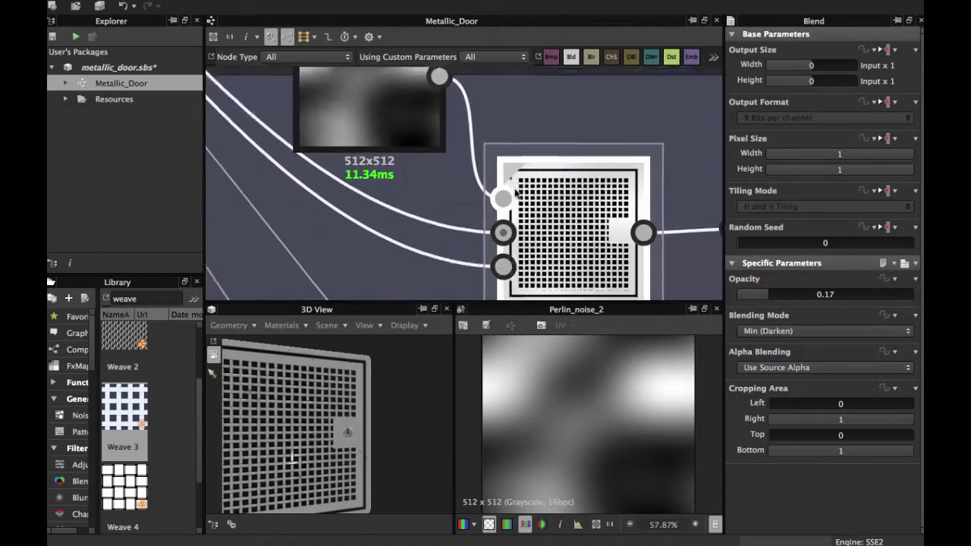
Trace the Blend node's other two input connections toward their source, and preview the Blend result again.
{"action": "scroll", "coordinate": [525, 224], "scroll_direction": "down", "scroll_amount": 3}
{"action": "middle_click_drag", "start_coordinate": [392, 144], "coordinate": [612, 225]}
{"action": "scroll", "coordinate": [486, 216], "scroll_direction": "down", "scroll_amount": 2}
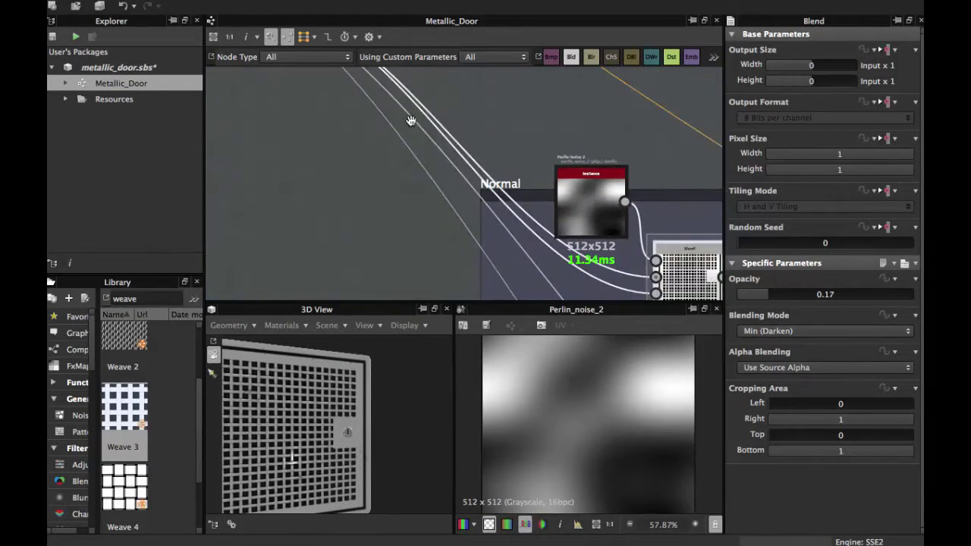
{"action": "middle_click_drag", "start_coordinate": [412, 122], "coordinate": [418, 91]}
{"action": "middle_click_drag", "start_coordinate": [618, 298], "coordinate": [498, 165]}
{"action": "scroll", "coordinate": [604, 247], "scroll_direction": "up", "scroll_amount": 3}
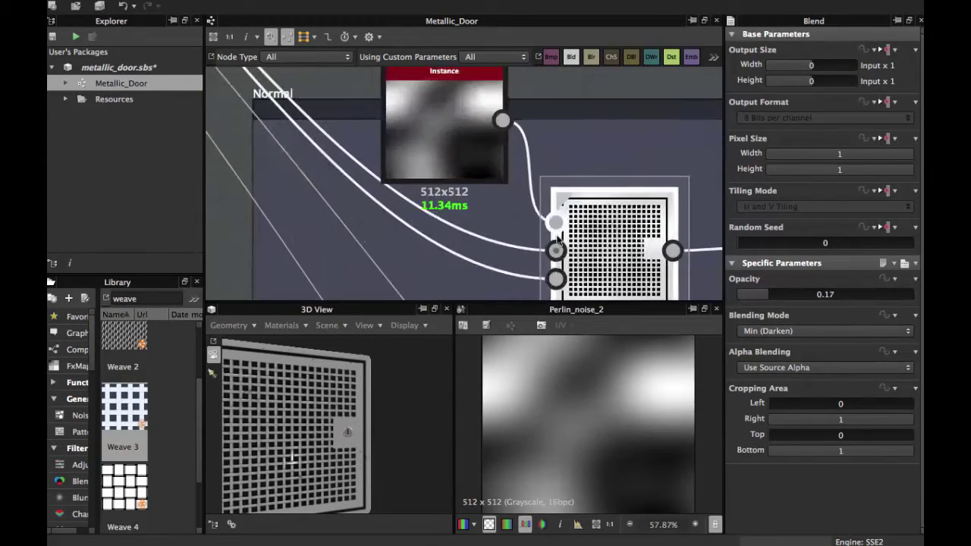
{"action": "middle_click_drag", "start_coordinate": [579, 252], "coordinate": [515, 231]}
{"action": "double_click", "coordinate": [514, 231]}
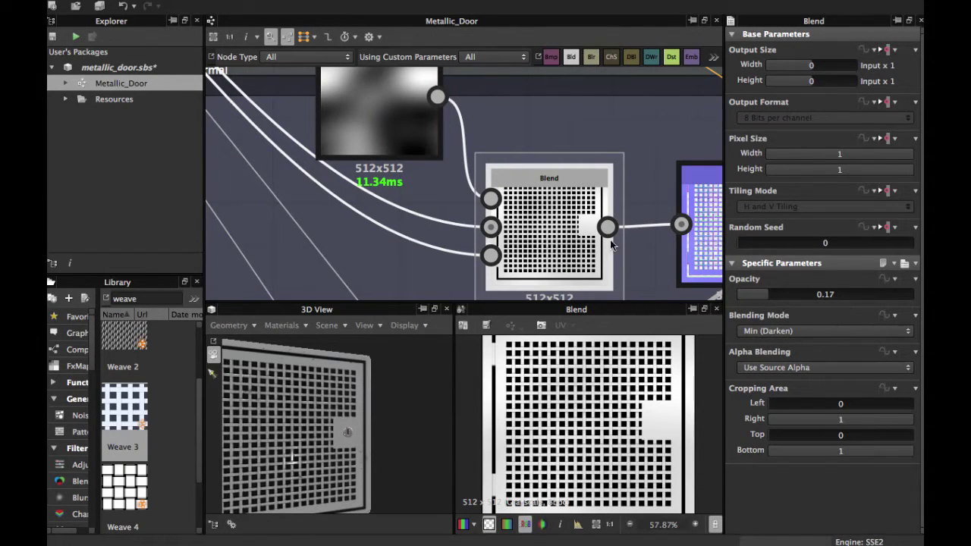
Compare the Perlin Noise 2 preview with the result of the Blend node it feeds.
{"action": "scroll", "coordinate": [607, 237], "scroll_direction": "down", "scroll_amount": 1}
{"action": "middle_click_drag", "start_coordinate": [606, 229], "coordinate": [527, 257]}
{"action": "scroll", "coordinate": [553, 209], "scroll_direction": "down", "scroll_amount": 2}
{"action": "scroll", "coordinate": [495, 203], "scroll_direction": "down", "scroll_amount": 2}
{"action": "double_click", "coordinate": [452, 195]}
{"action": "double_click", "coordinate": [515, 235]}
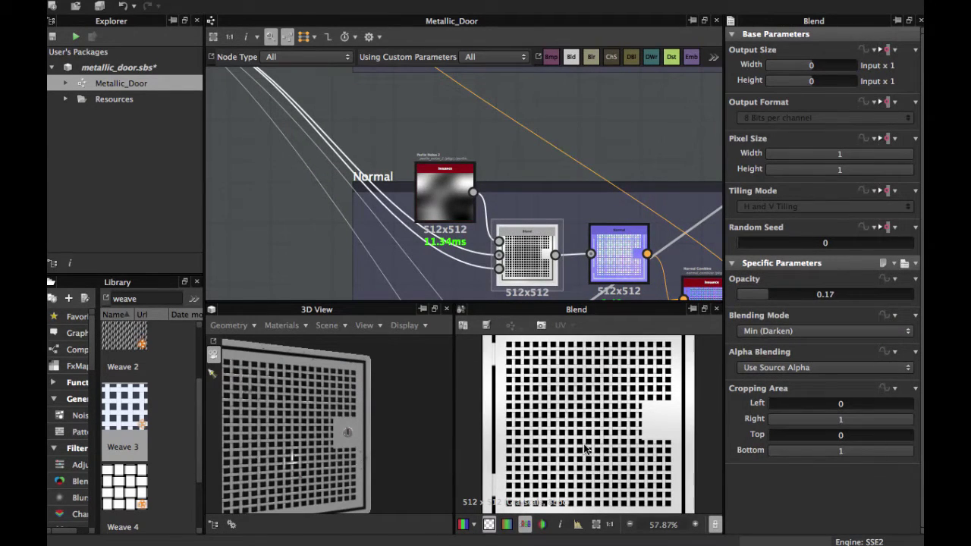
Examine the door's surface from another angle in the 3D view and the Blend node's shading up close.
{"action": "left_click_drag", "start_coordinate": [340, 437], "coordinate": [366, 459]}
{"action": "scroll", "coordinate": [514, 410], "scroll_direction": "up", "scroll_amount": 1}
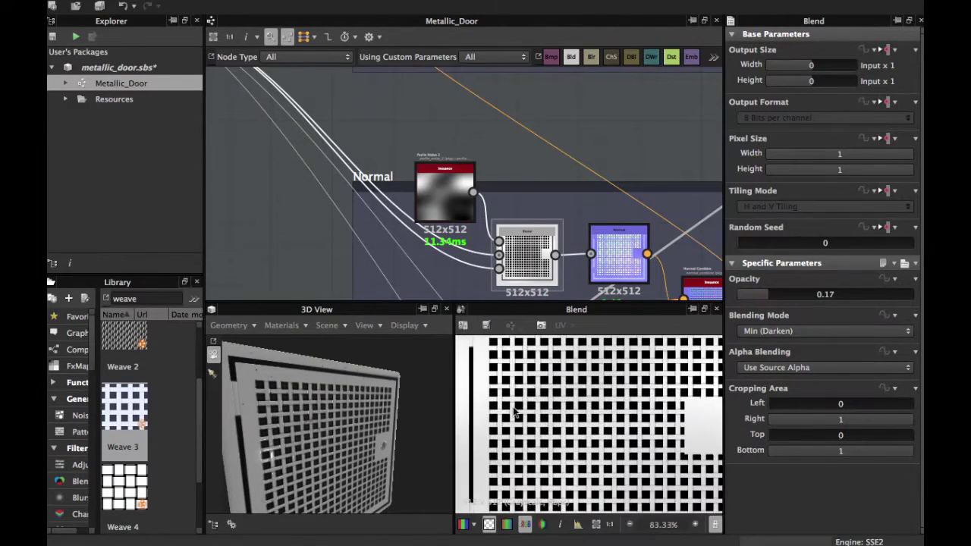
{"action": "scroll", "coordinate": [514, 411], "scroll_direction": "down", "scroll_amount": 1}
{"action": "middle_click_drag", "start_coordinate": [562, 409], "coordinate": [562, 405]}
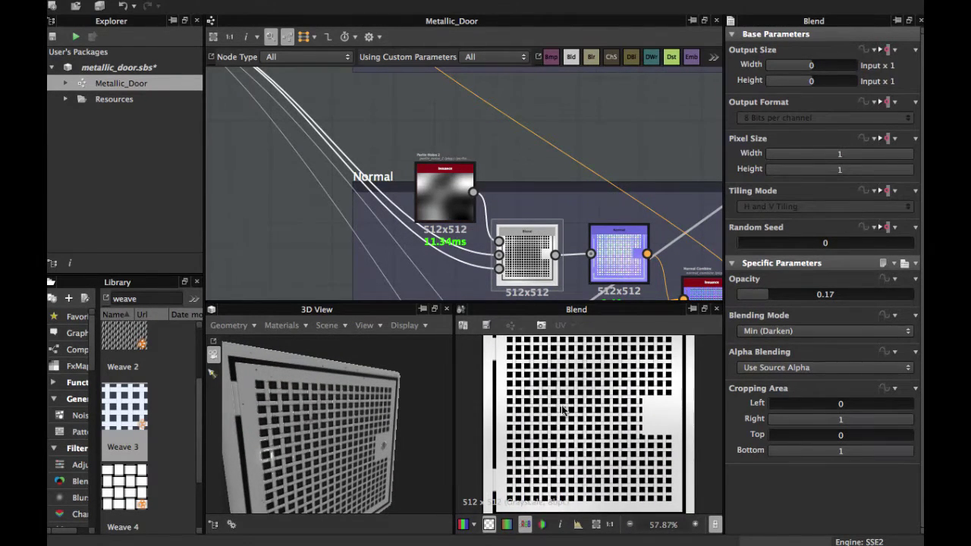
{"action": "middle_click_drag", "start_coordinate": [536, 214], "coordinate": [454, 175]}
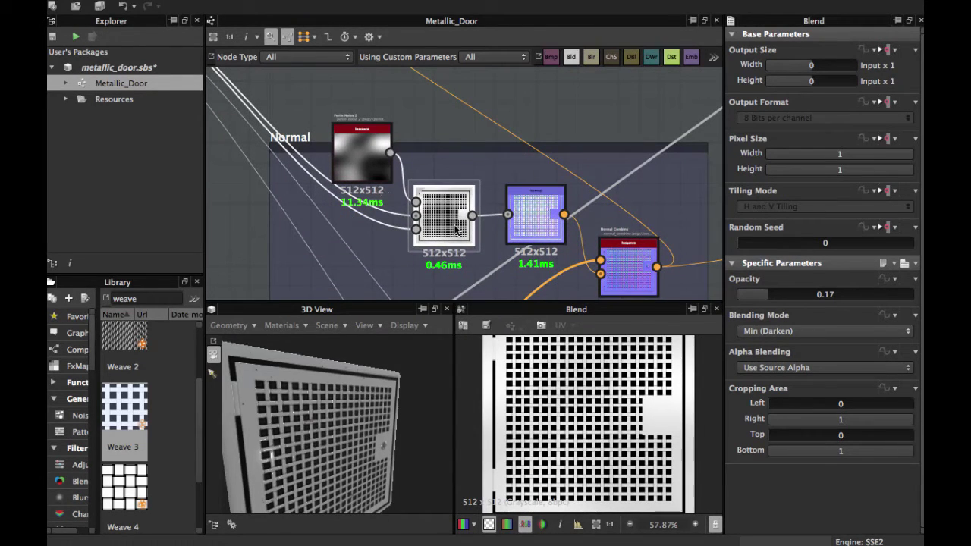
Set the opacity of the Normal group's Blend node to 0.8 and check the effect around the 3D door.
{"action": "left_click_drag", "start_coordinate": [769, 301], "coordinate": [804, 304]}
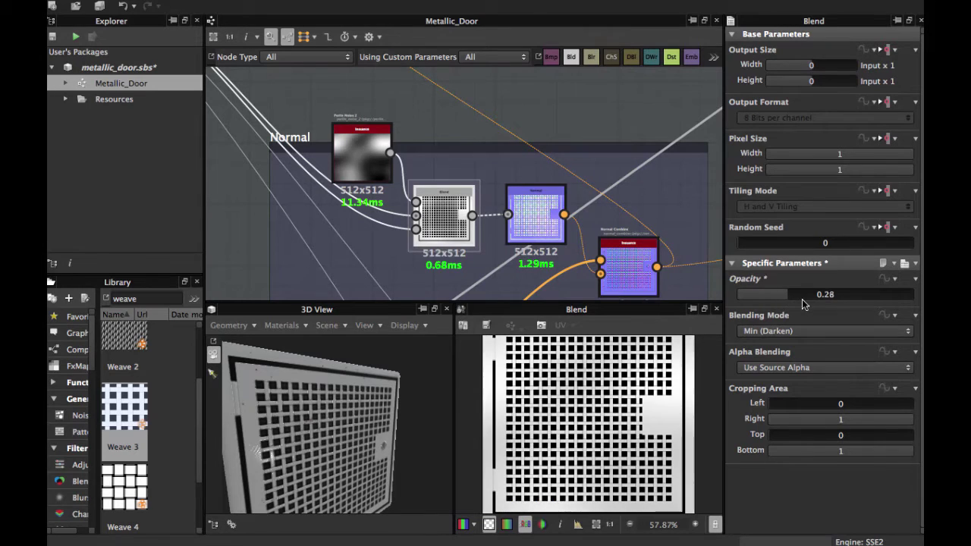
{"action": "left_click_drag", "start_coordinate": [876, 302], "coordinate": [877, 302]}
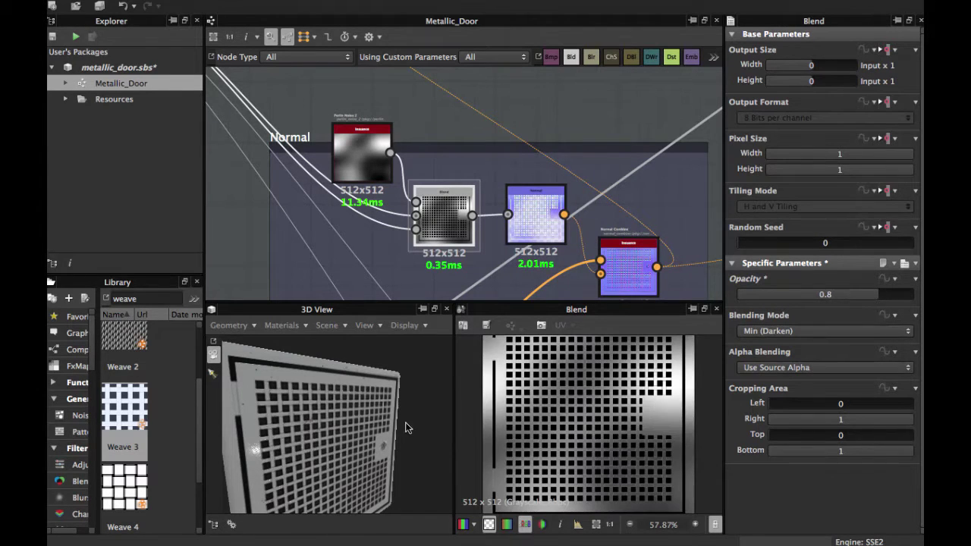
{"action": "left_click_drag", "start_coordinate": [392, 423], "coordinate": [529, 396]}
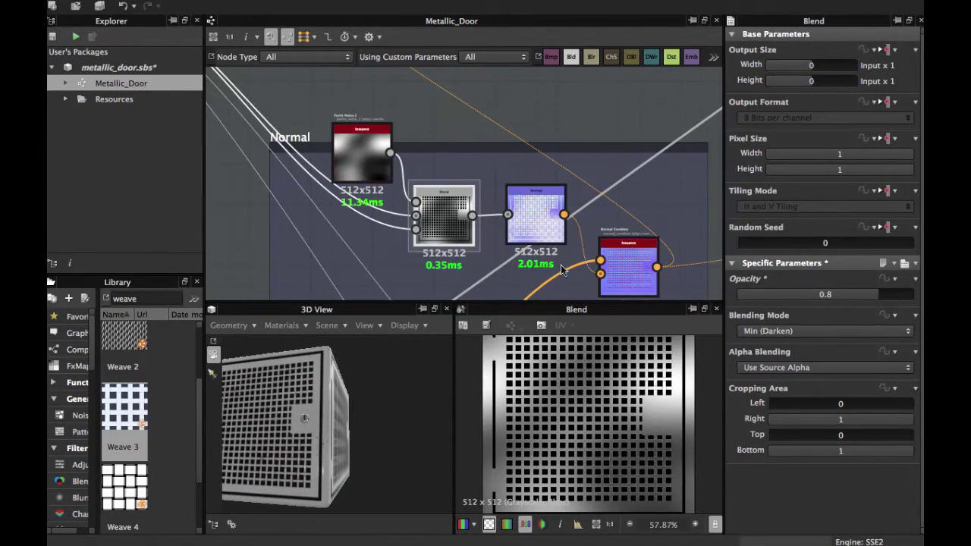
Preview the Normal node's output and undo the last opacity change on the Blend node that feeds it.
{"action": "double_click", "coordinate": [549, 217]}
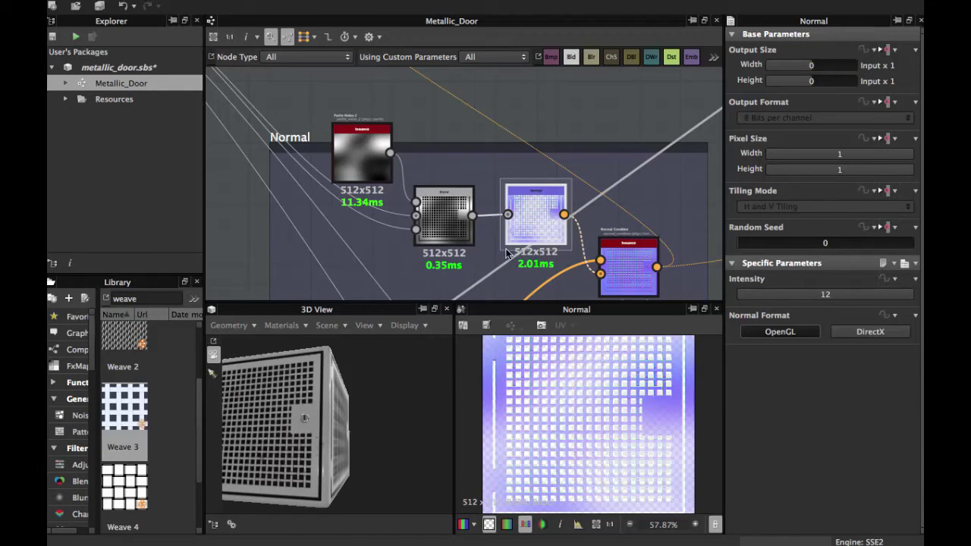
{"action": "double_click", "coordinate": [455, 225]}
{"action": "key", "text": "super+z"}
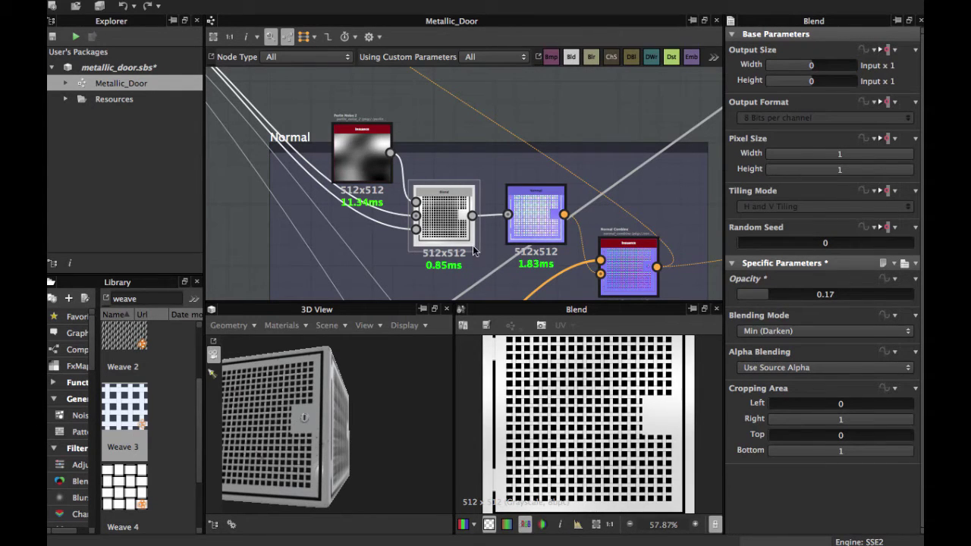
Preview the Normal node without the transparency checkerboard and examine its weave pattern and the area around the keyhole plate up close.
{"action": "double_click", "coordinate": [535, 217]}
{"action": "middle_click_drag", "start_coordinate": [534, 217], "coordinate": [515, 182]}
{"action": "scroll", "coordinate": [571, 398], "scroll_direction": "down", "scroll_amount": 1}
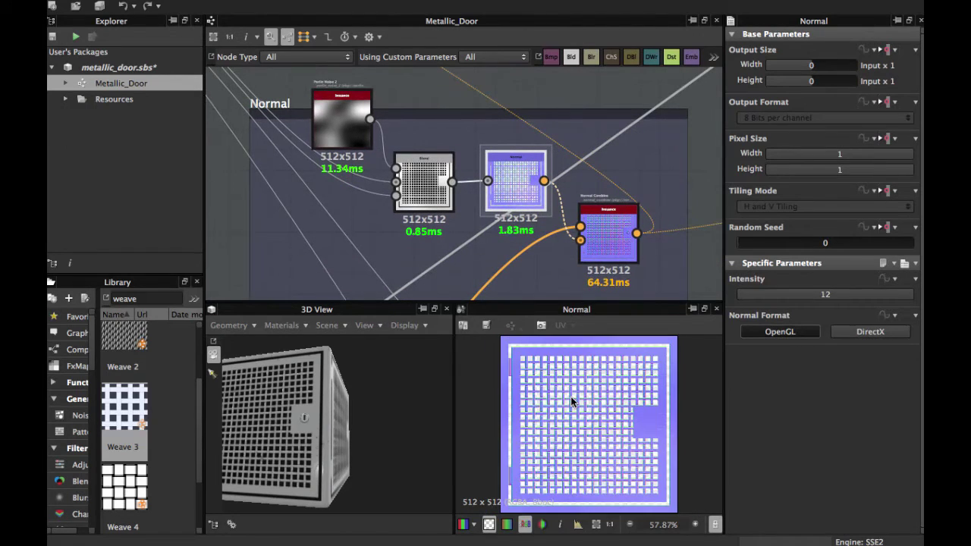
{"action": "left_click", "coordinate": [491, 525]}
{"action": "scroll", "coordinate": [539, 470], "scroll_direction": "up", "scroll_amount": 6}
{"action": "middle_click_drag", "start_coordinate": [574, 454], "coordinate": [695, 426]}
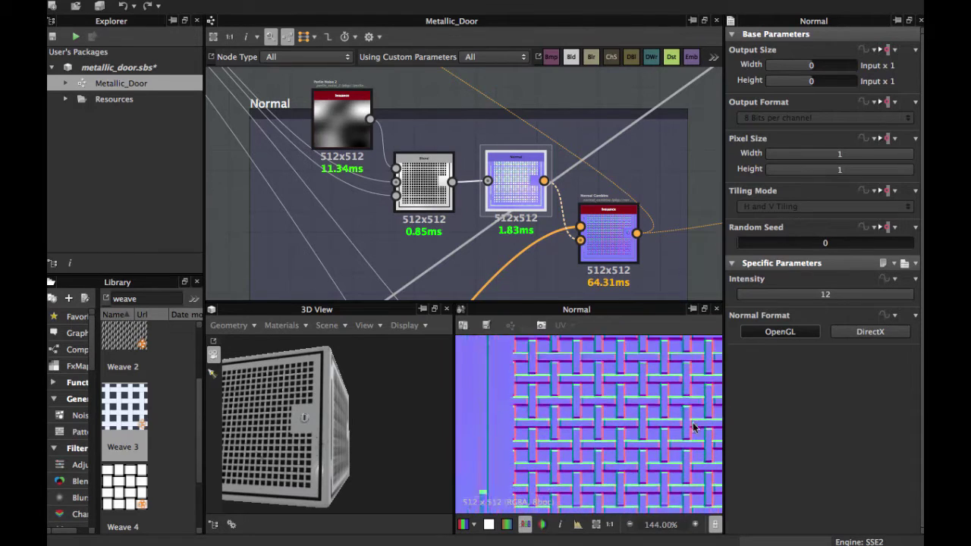
{"action": "scroll", "coordinate": [605, 457], "scroll_direction": "down", "scroll_amount": 1}
{"action": "middle_click_drag", "start_coordinate": [604, 455], "coordinate": [518, 438]}
{"action": "middle_click_drag", "start_coordinate": [630, 433], "coordinate": [537, 448]}
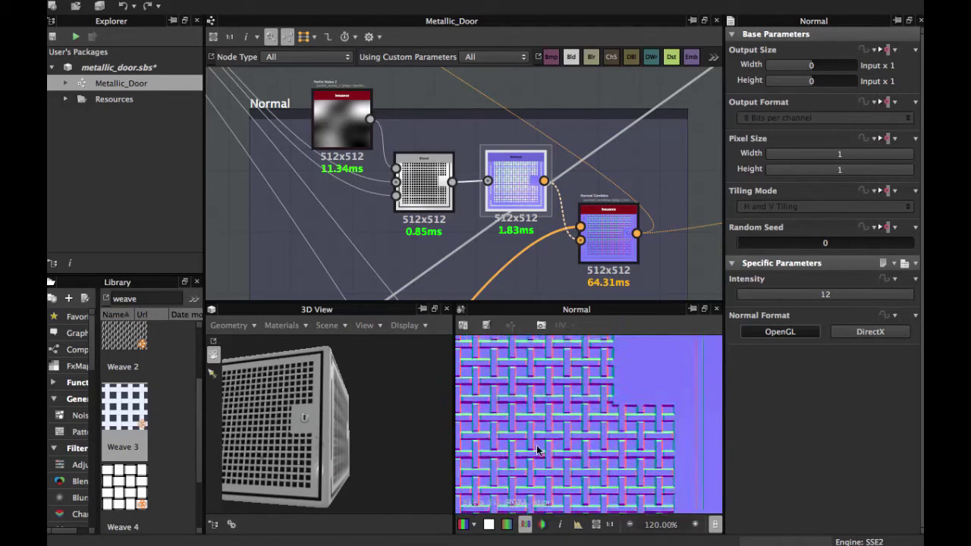
{"action": "middle_click_drag", "start_coordinate": [628, 398], "coordinate": [642, 504]}
{"action": "scroll", "coordinate": [492, 180], "scroll_direction": "down", "scroll_amount": 2}
Trace the graph from the Normal group to the Key Hole group and examine the door's keyhole up close in the 3D view.
{"action": "middle_click_drag", "start_coordinate": [477, 179], "coordinate": [508, 171]}
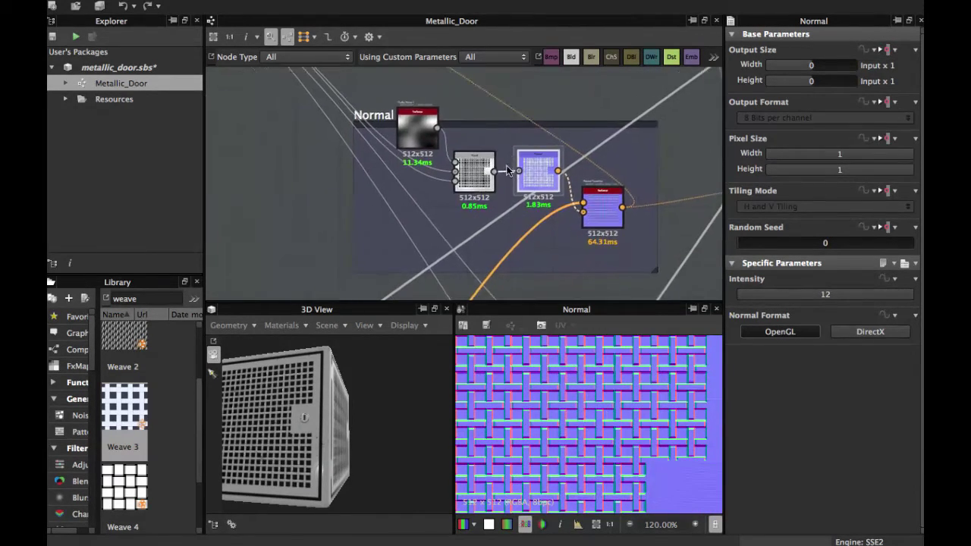
{"action": "middle_click_drag", "start_coordinate": [525, 207], "coordinate": [451, 220]}
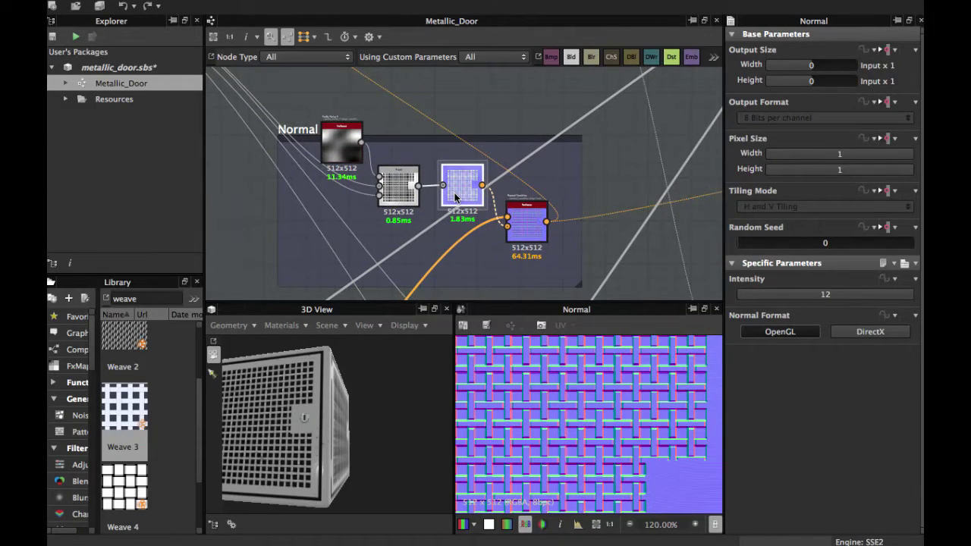
{"action": "scroll", "coordinate": [495, 232], "scroll_direction": "up", "scroll_amount": 2}
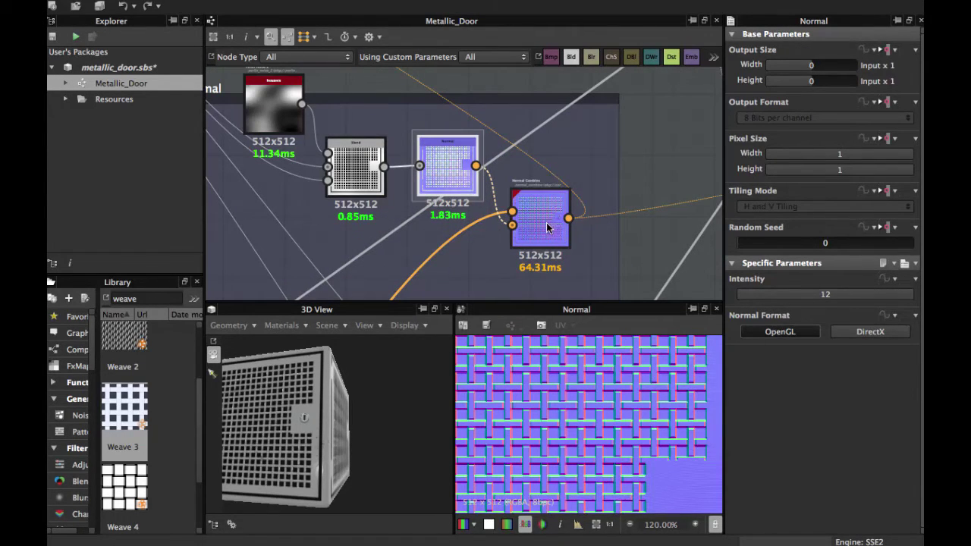
{"action": "middle_click_drag", "start_coordinate": [466, 246], "coordinate": [572, 141]}
{"action": "scroll", "coordinate": [539, 177], "scroll_direction": "down", "scroll_amount": 3}
{"action": "middle_click_drag", "start_coordinate": [468, 267], "coordinate": [552, 120]}
{"action": "scroll", "coordinate": [489, 154], "scroll_direction": "up", "scroll_amount": 3}
{"action": "middle_click_drag", "start_coordinate": [256, 177], "coordinate": [500, 123]}
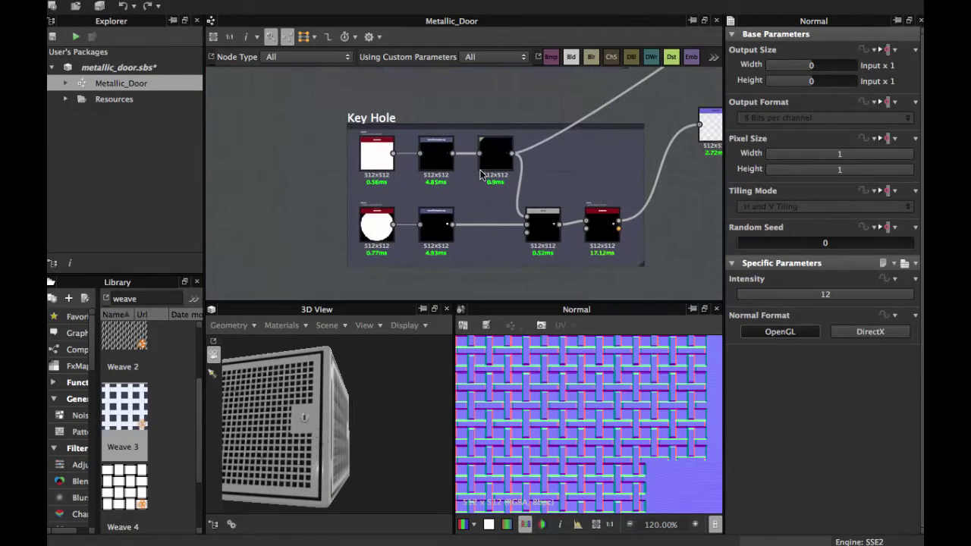
{"action": "scroll", "coordinate": [308, 438], "scroll_direction": "up", "scroll_amount": 5}
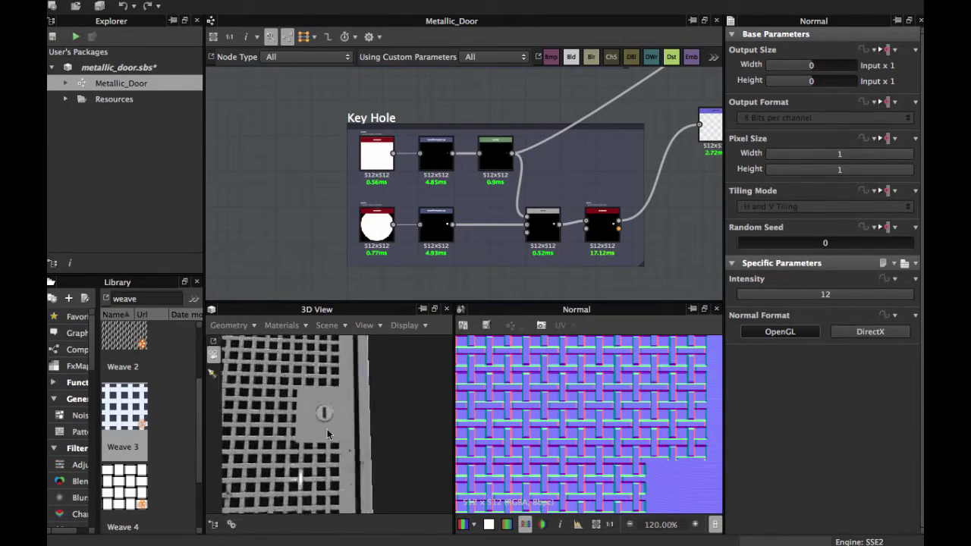
{"action": "middle_click_drag", "start_coordinate": [422, 193], "coordinate": [471, 217]}
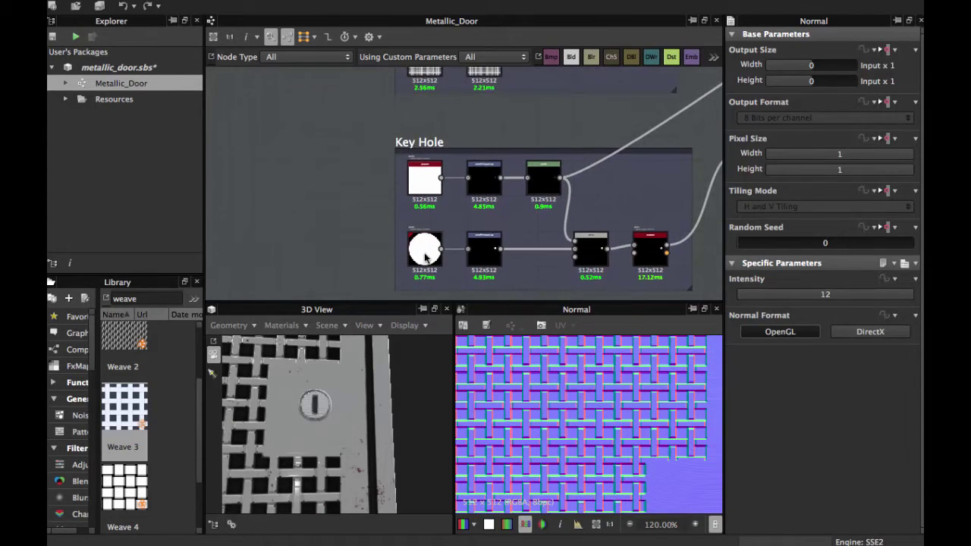
Preview the Key Hole group's disc Shape node and its square Shape node in full.
{"action": "left_click", "coordinate": [428, 258]}
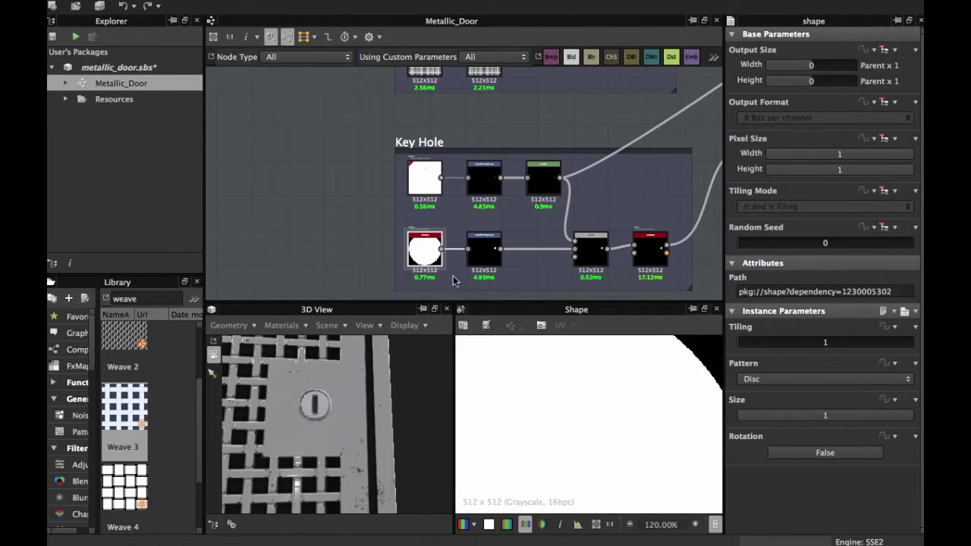
{"action": "scroll", "coordinate": [527, 370], "scroll_direction": "down", "scroll_amount": 6}
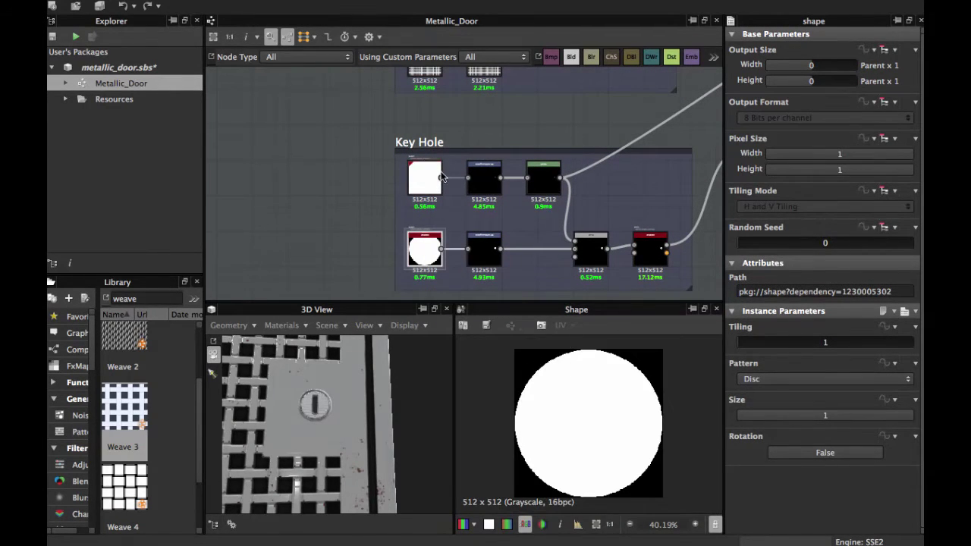
{"action": "scroll", "coordinate": [589, 405], "scroll_direction": "up", "scroll_amount": 2}
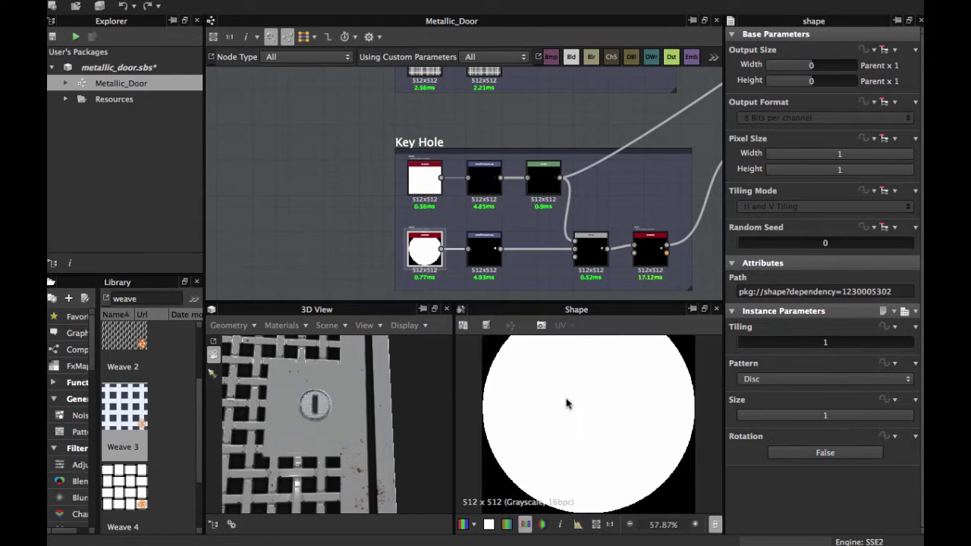
{"action": "scroll", "coordinate": [568, 403], "scroll_direction": "down", "scroll_amount": 1}
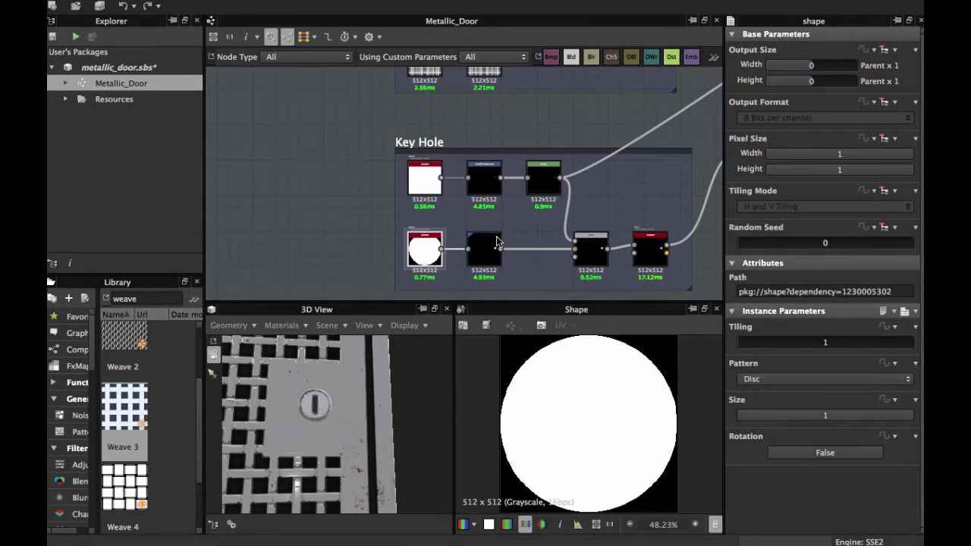
{"action": "left_click", "coordinate": [427, 186]}
{"action": "scroll", "coordinate": [604, 394], "scroll_direction": "down", "scroll_amount": 1}
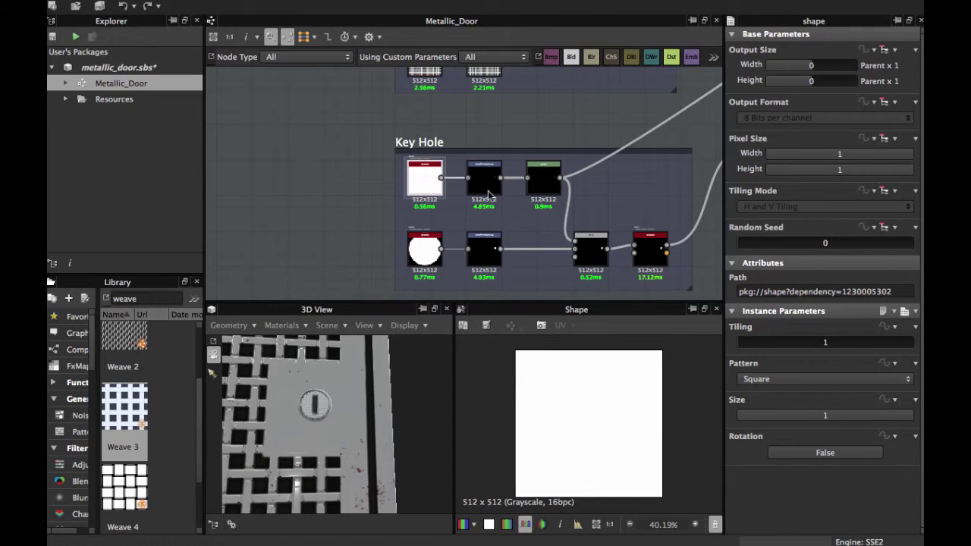
Preview the Transformation 2D node fed by the square Shape and examine both nodes up close in the graph.
{"action": "middle_click_drag", "start_coordinate": [489, 195], "coordinate": [455, 217]}
{"action": "left_click", "coordinate": [456, 195]}
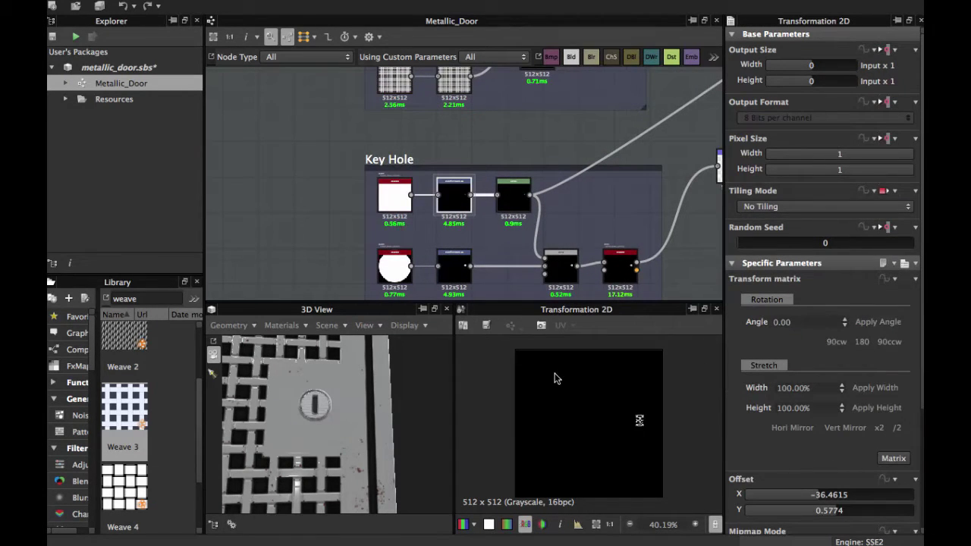
{"action": "scroll", "coordinate": [554, 378], "scroll_direction": "up", "scroll_amount": 3}
{"action": "scroll", "coordinate": [472, 216], "scroll_direction": "up", "scroll_amount": 7}
{"action": "middle_click_drag", "start_coordinate": [506, 227], "coordinate": [622, 279]}
{"action": "scroll", "coordinate": [460, 225], "scroll_direction": "up", "scroll_amount": 1}
{"action": "middle_click_drag", "start_coordinate": [460, 225], "coordinate": [477, 195]}
{"action": "middle_click_drag", "start_coordinate": [362, 200], "coordinate": [422, 215]}
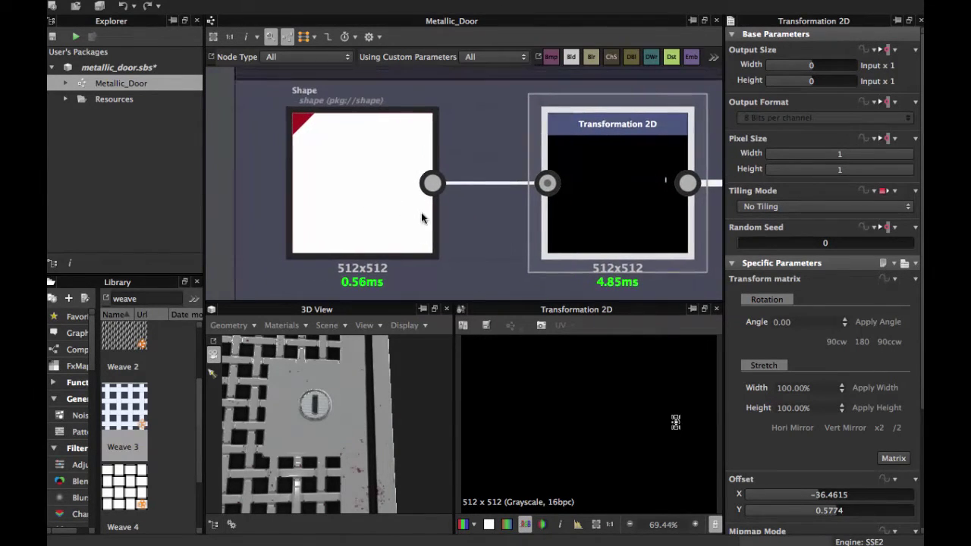
Compare the square Shape's output with the narrow keyhole slot made by its Transformation 2D node.
{"action": "left_click", "coordinate": [379, 199]}
{"action": "middle_click_drag", "start_coordinate": [613, 219], "coordinate": [509, 199]}
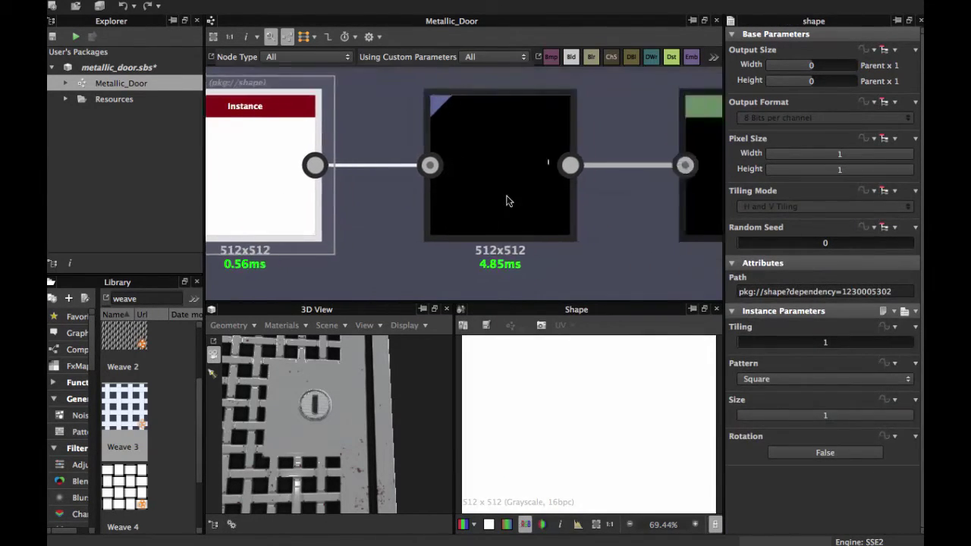
{"action": "left_click", "coordinate": [511, 198]}
{"action": "scroll", "coordinate": [618, 432], "scroll_direction": "up", "scroll_amount": 3}
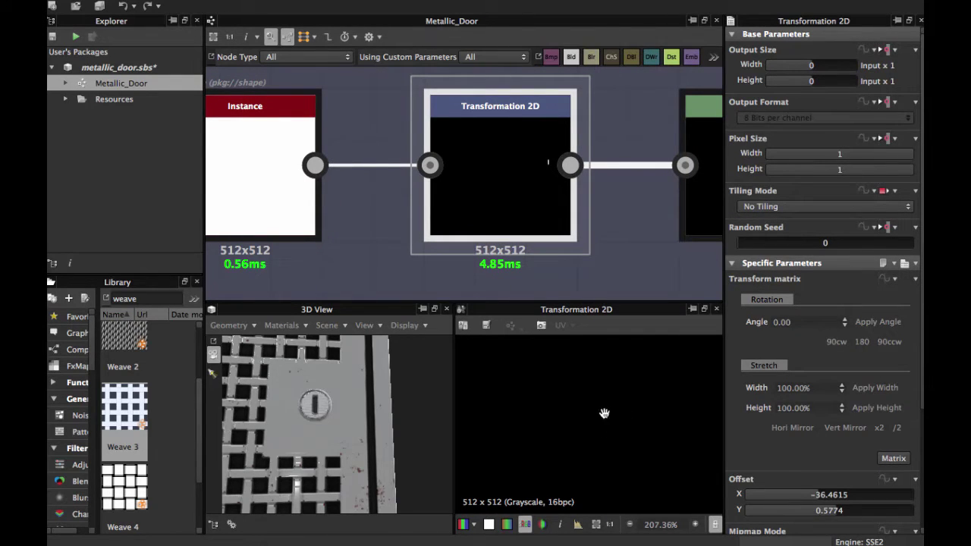
{"action": "middle_click_drag", "start_coordinate": [580, 412], "coordinate": [569, 419]}
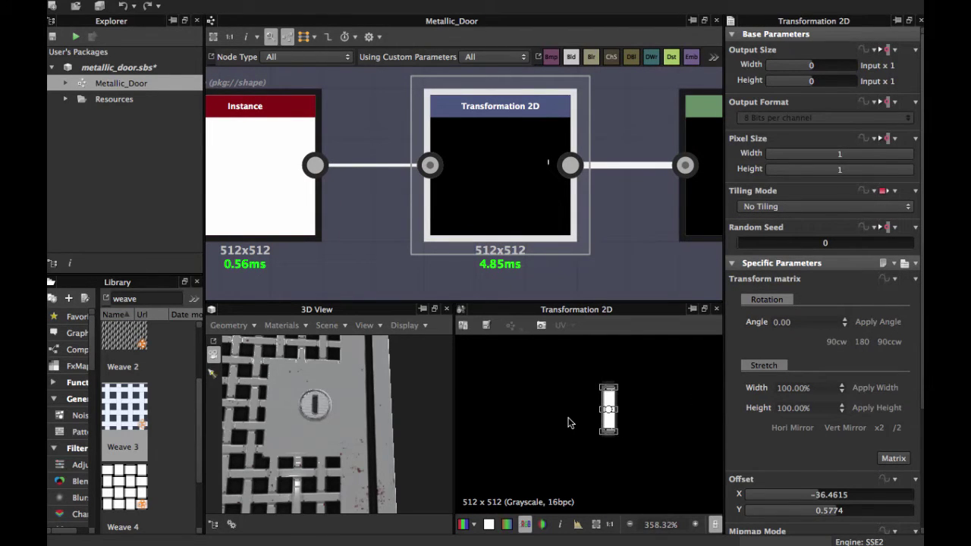
{"action": "scroll", "coordinate": [575, 411], "scroll_direction": "down", "scroll_amount": 5}
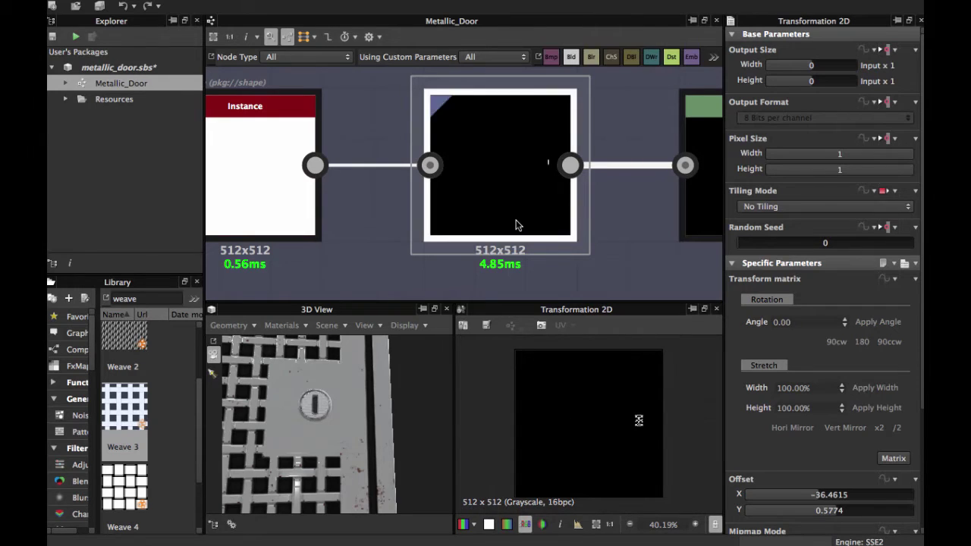
Preview the disc Shape and its Transformation 2D node, and examine the scaled-down disc up close.
{"action": "scroll", "coordinate": [515, 226], "scroll_direction": "down", "scroll_amount": 2}
{"action": "middle_click_drag", "start_coordinate": [515, 228], "coordinate": [512, 105]}
{"action": "middle_click_drag", "start_coordinate": [511, 144], "coordinate": [526, 95]}
{"action": "scroll", "coordinate": [413, 179], "scroll_direction": "up", "scroll_amount": 3}
{"action": "double_click", "coordinate": [336, 200]}
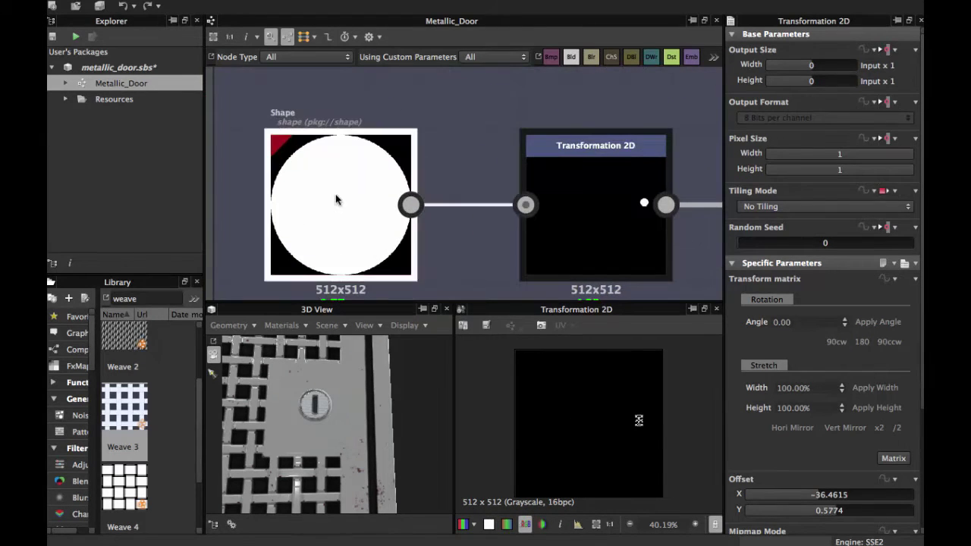
{"action": "double_click", "coordinate": [567, 221]}
{"action": "scroll", "coordinate": [613, 416], "scroll_direction": "up", "scroll_amount": 6}
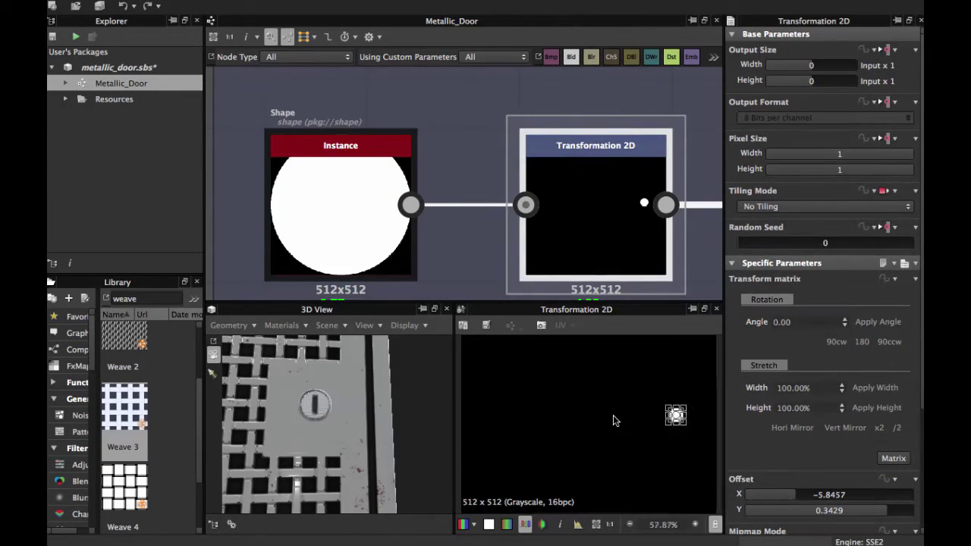
{"action": "scroll", "coordinate": [561, 397], "scroll_direction": "up", "scroll_amount": 3}
{"action": "middle_click_drag", "start_coordinate": [570, 403], "coordinate": [500, 389]}
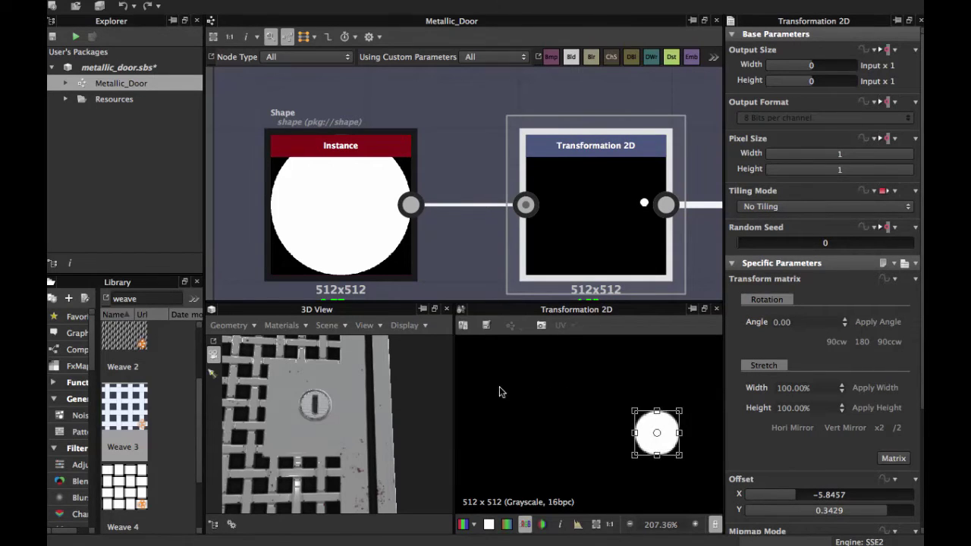
Preview the Levels node that follows the slot's Transformation 2D in the Key Hole group.
{"action": "scroll", "coordinate": [553, 201], "scroll_direction": "down", "scroll_amount": 2}
{"action": "middle_click_drag", "start_coordinate": [650, 189], "coordinate": [429, 199]}
{"action": "scroll", "coordinate": [533, 225], "scroll_direction": "down", "scroll_amount": 3}
{"action": "middle_click_drag", "start_coordinate": [534, 162], "coordinate": [510, 196]}
{"action": "double_click", "coordinate": [480, 143]}
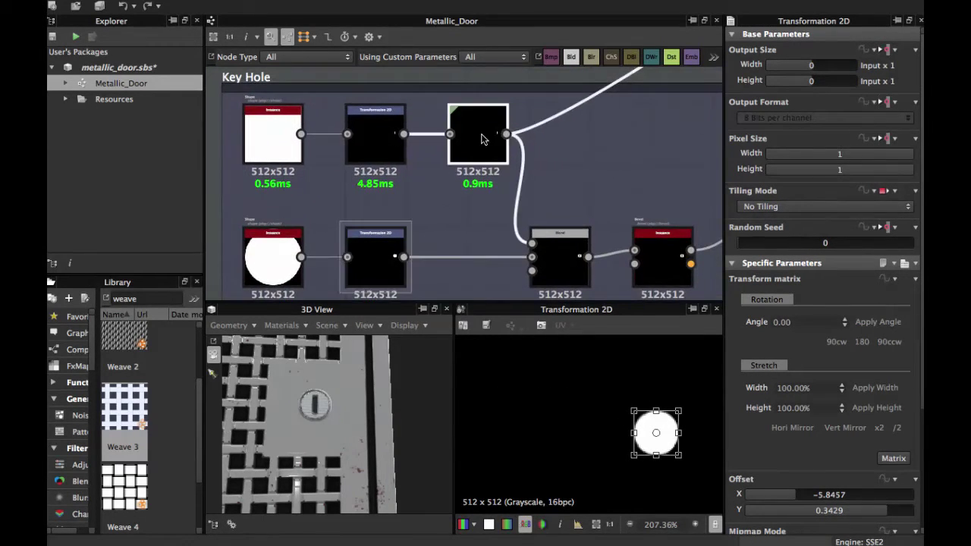
{"action": "middle_click_drag", "start_coordinate": [480, 146], "coordinate": [501, 210]}
{"action": "scroll", "coordinate": [503, 223], "scroll_direction": "up", "scroll_amount": 5}
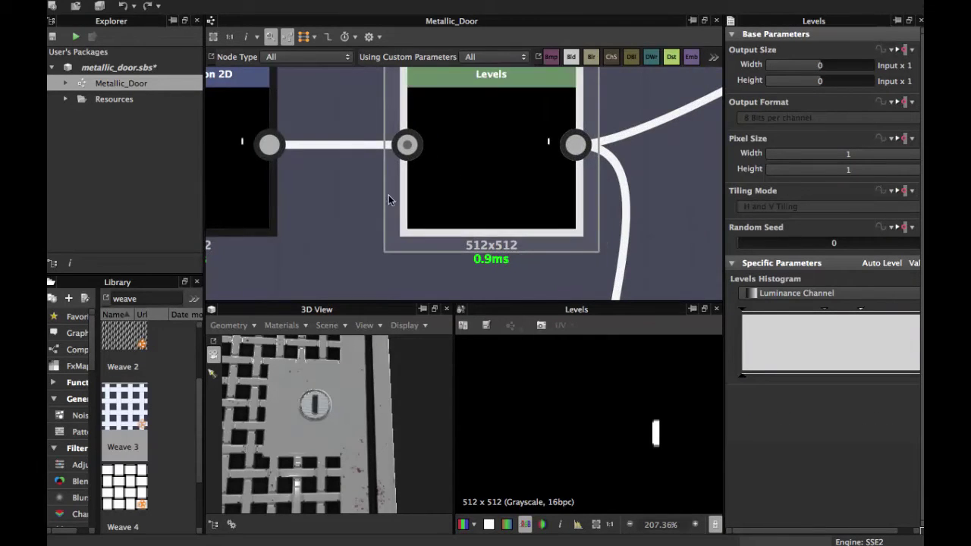
Compare the edges of the keyhole slot before and after the Levels node, examining both outputs up close.
{"action": "middle_click_drag", "start_coordinate": [390, 192], "coordinate": [488, 209]}
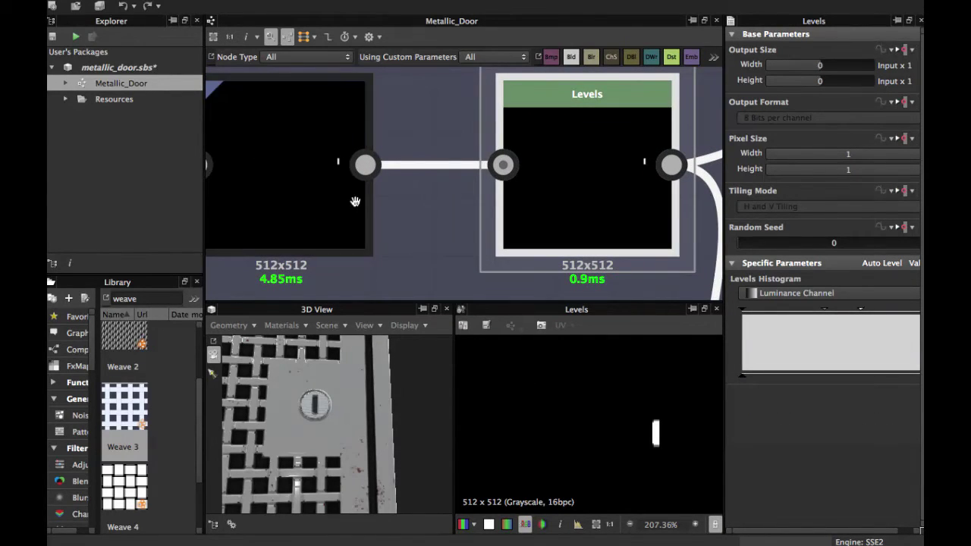
{"action": "middle_click_drag", "start_coordinate": [356, 202], "coordinate": [455, 221]}
{"action": "double_click", "coordinate": [394, 219]}
{"action": "scroll", "coordinate": [618, 399], "scroll_direction": "up", "scroll_amount": 5}
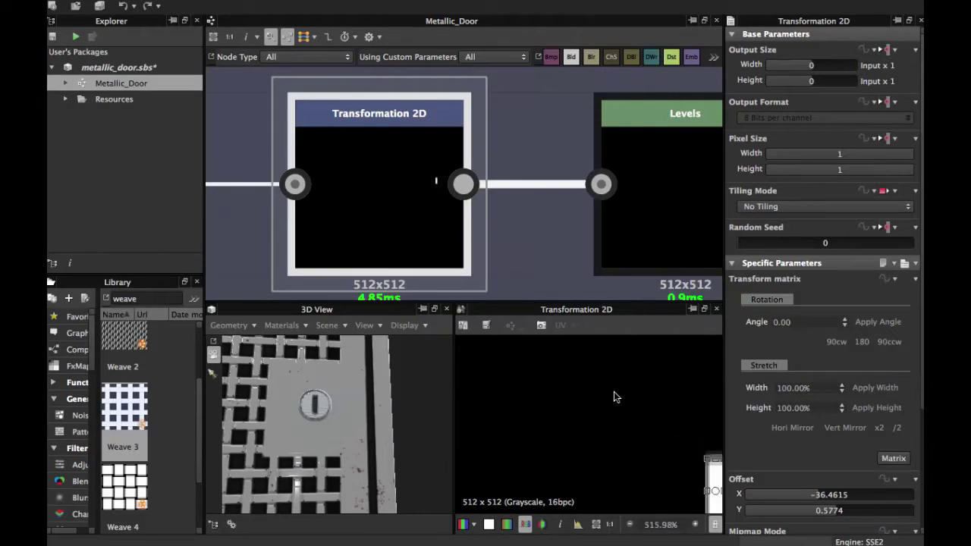
{"action": "middle_click_drag", "start_coordinate": [684, 433], "coordinate": [563, 385]}
{"action": "scroll", "coordinate": [553, 385], "scroll_direction": "up", "scroll_amount": 1}
{"action": "middle_click_drag", "start_coordinate": [567, 213], "coordinate": [419, 214]}
{"action": "left_click", "coordinate": [553, 213]}
{"action": "scroll", "coordinate": [588, 414], "scroll_direction": "up", "scroll_amount": 1}
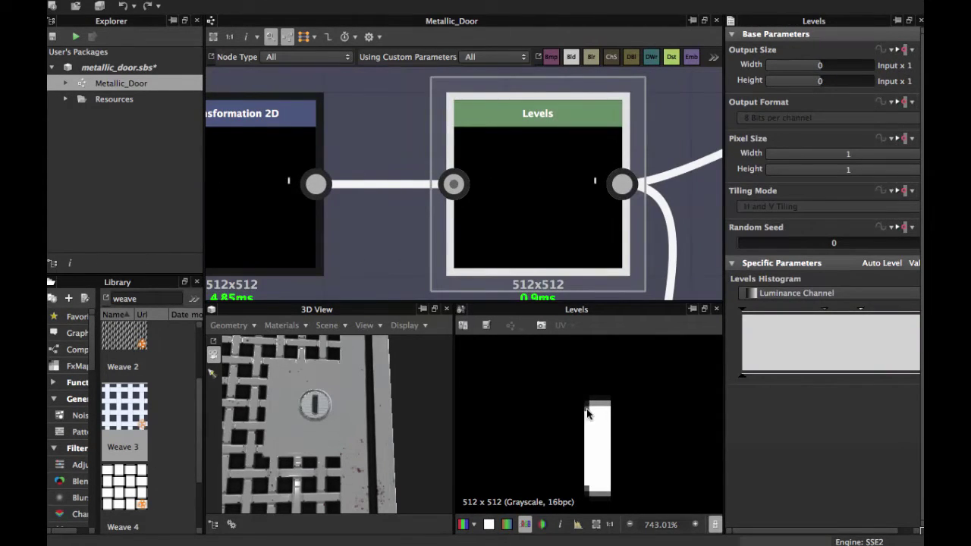
{"action": "scroll", "coordinate": [637, 416], "scroll_direction": "down", "scroll_amount": 3}
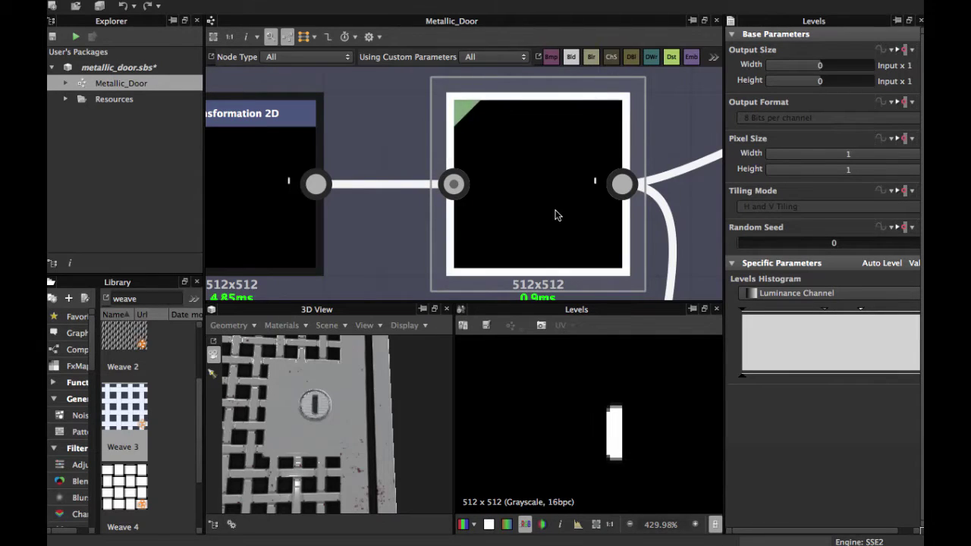
Preview the Key Hole group's Blend node that combines the slot with the disc in Subtract mode.
{"action": "scroll", "coordinate": [555, 211], "scroll_direction": "down", "scroll_amount": 4}
{"action": "middle_click_drag", "start_coordinate": [551, 184], "coordinate": [531, 79]}
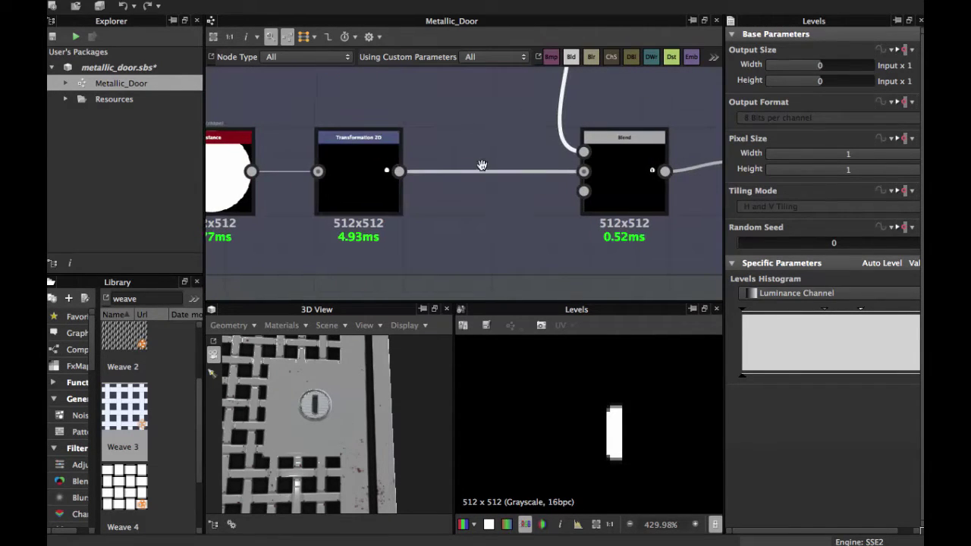
{"action": "middle_click_drag", "start_coordinate": [481, 164], "coordinate": [372, 164]}
{"action": "double_click", "coordinate": [516, 174]}
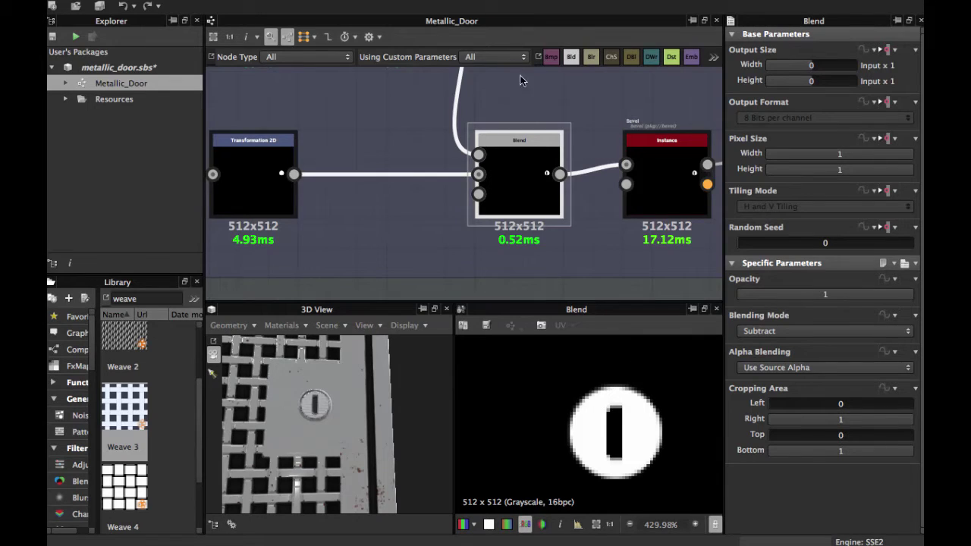
Preview the height output and parameters of the Bevel node after the Key Hole group's Blend.
{"action": "middle_click_drag", "start_coordinate": [619, 128], "coordinate": [480, 159]}
{"action": "left_click", "coordinate": [518, 202]}
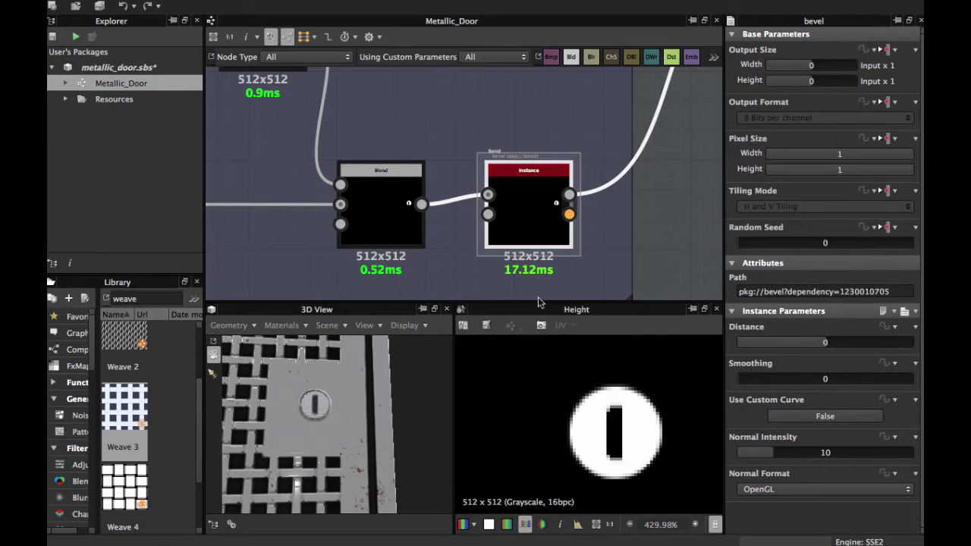
{"action": "scroll", "coordinate": [587, 288], "scroll_direction": "down", "scroll_amount": 1}
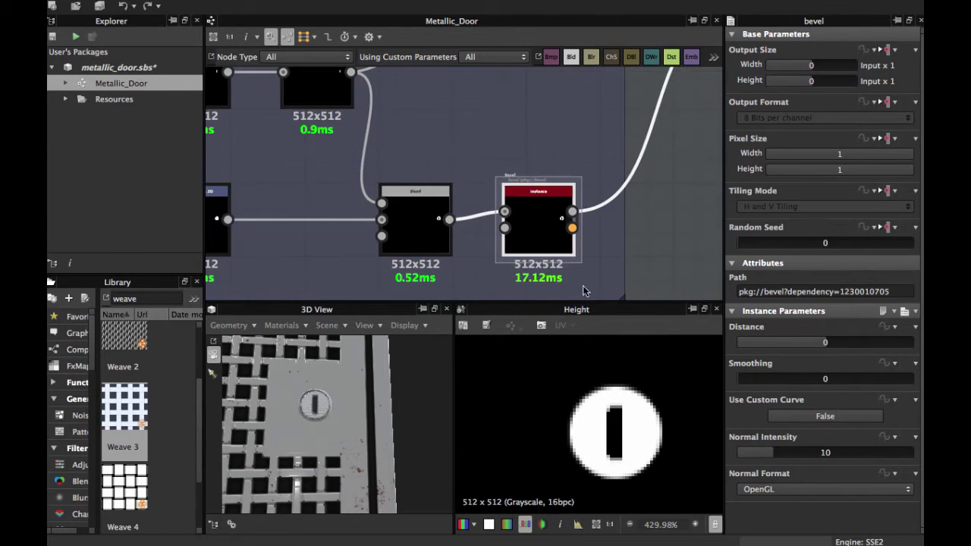
Preview the Normal node fed by the Key Hole group's Bevel node and examine the key hole's normal map.
{"action": "middle_click_drag", "start_coordinate": [553, 195], "coordinate": [504, 224]}
{"action": "scroll", "coordinate": [537, 183], "scroll_direction": "down", "scroll_amount": 2}
{"action": "middle_click_drag", "start_coordinate": [530, 163], "coordinate": [426, 220]}
{"action": "scroll", "coordinate": [519, 187], "scroll_direction": "up", "scroll_amount": 3}
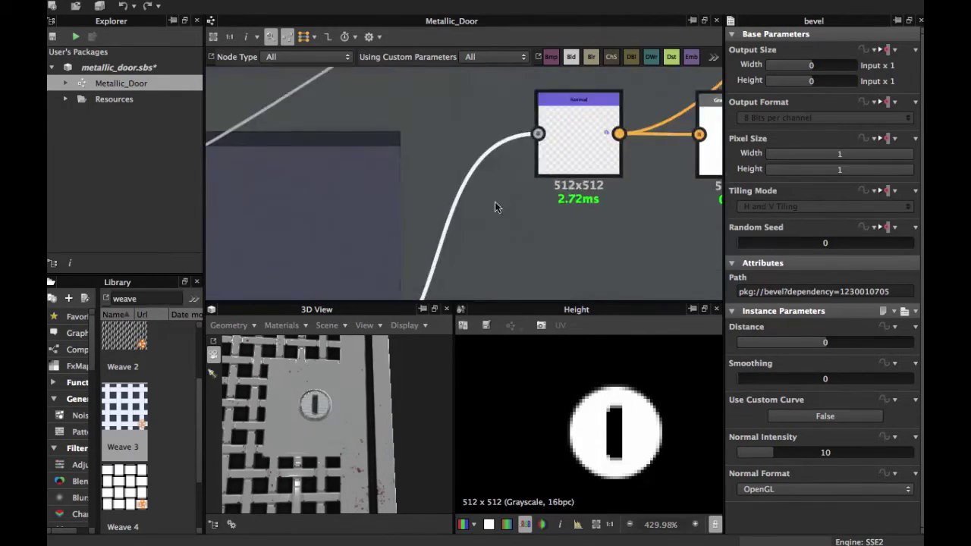
{"action": "middle_click_drag", "start_coordinate": [522, 192], "coordinate": [393, 269]}
{"action": "left_click", "coordinate": [449, 227]}
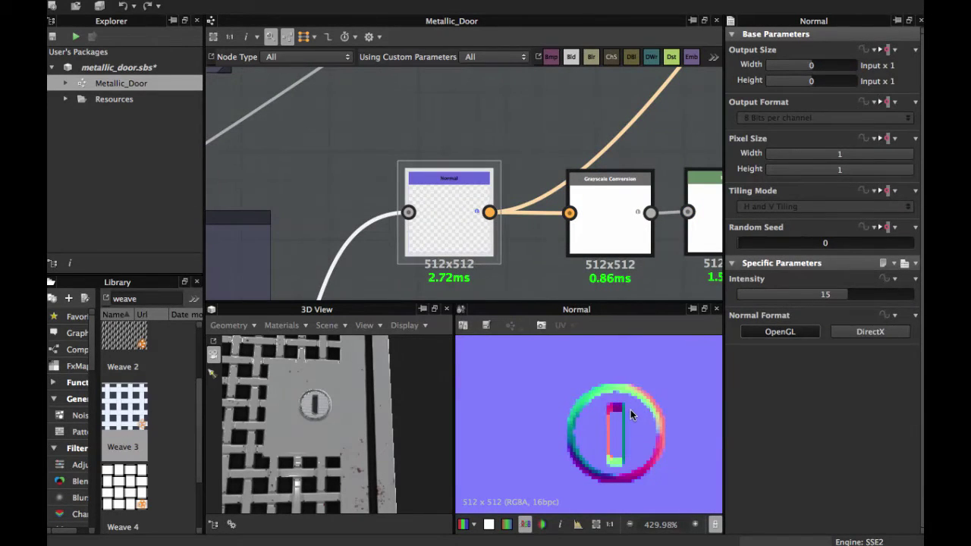
{"action": "scroll", "coordinate": [629, 409], "scroll_direction": "down", "scroll_amount": 9}
{"action": "scroll", "coordinate": [629, 410], "scroll_direction": "up", "scroll_amount": 6}
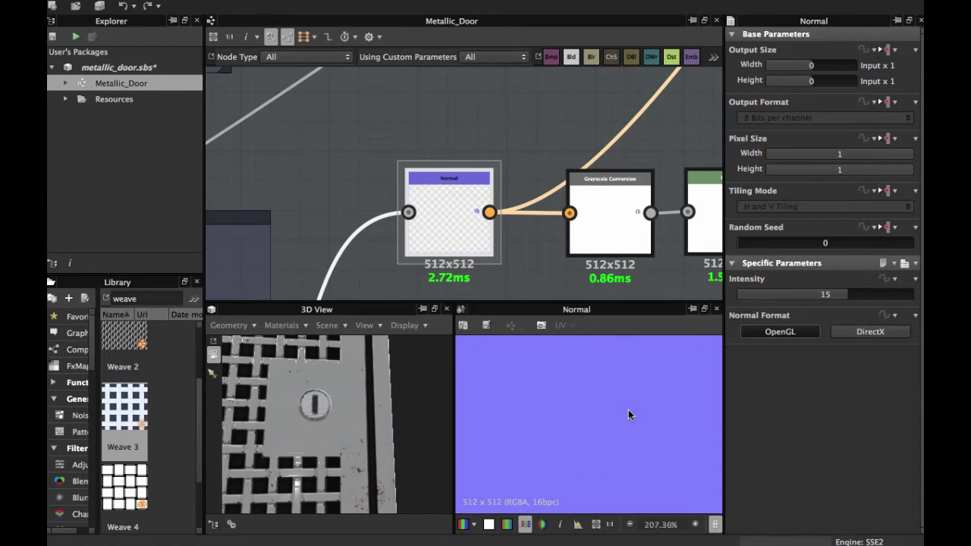
Preview the Normal Combine node in the Normal group, which merges the key hole normals with the door normals.
{"action": "middle_click_drag", "start_coordinate": [629, 410], "coordinate": [492, 397]}
{"action": "middle_click_drag", "start_coordinate": [520, 171], "coordinate": [505, 239]}
{"action": "scroll", "coordinate": [503, 239], "scroll_direction": "down", "scroll_amount": 2}
{"action": "middle_click_drag", "start_coordinate": [543, 163], "coordinate": [457, 266]}
{"action": "middle_click_drag", "start_coordinate": [569, 136], "coordinate": [413, 300]}
{"action": "scroll", "coordinate": [409, 281], "scroll_direction": "down", "scroll_amount": 3}
{"action": "middle_click_drag", "start_coordinate": [550, 162], "coordinate": [381, 274]}
{"action": "scroll", "coordinate": [452, 249], "scroll_direction": "up", "scroll_amount": 3}
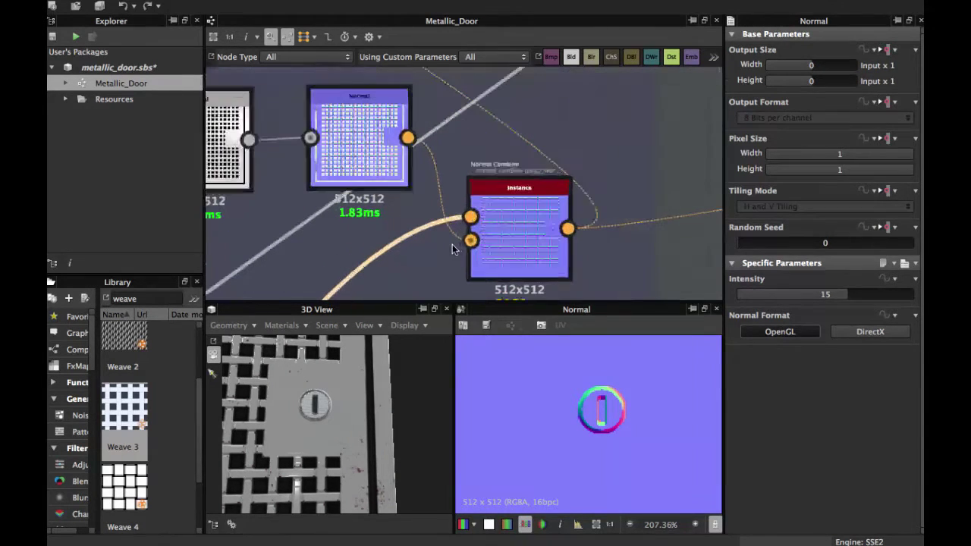
{"action": "double_click", "coordinate": [536, 213]}
{"action": "scroll", "coordinate": [563, 409], "scroll_direction": "down", "scroll_amount": 4}
{"action": "scroll", "coordinate": [564, 410], "scroll_direction": "down", "scroll_amount": 2}
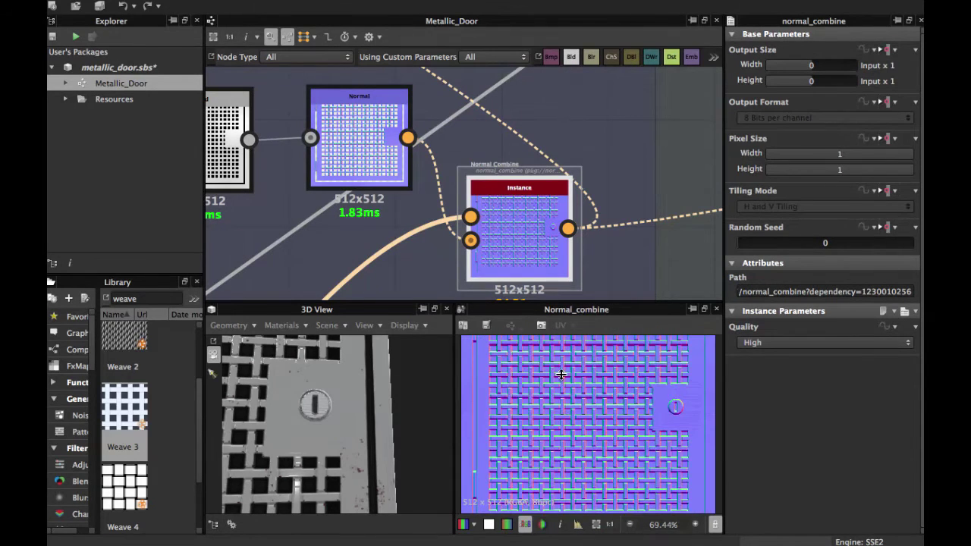
Compare the door's Normal node with the Normal Combine output, examining the key hole area of the combined map.
{"action": "middle_click_drag", "start_coordinate": [363, 142], "coordinate": [425, 184]}
{"action": "double_click", "coordinate": [426, 184]}
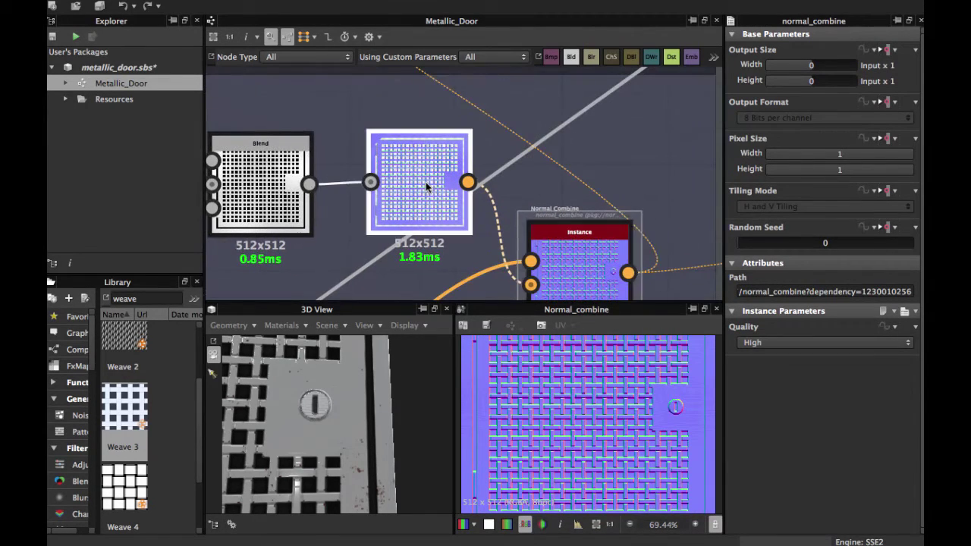
{"action": "middle_click_drag", "start_coordinate": [522, 222], "coordinate": [429, 133]}
{"action": "double_click", "coordinate": [511, 194]}
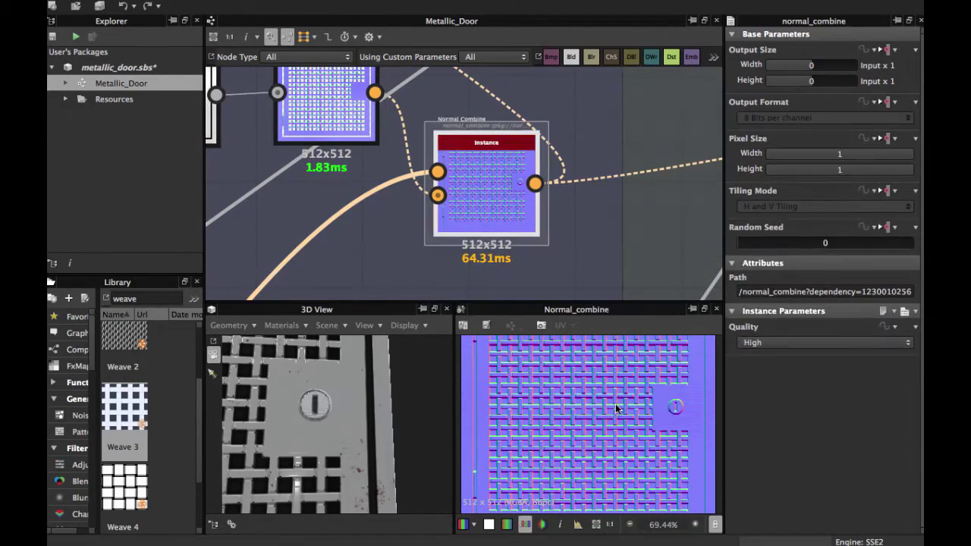
{"action": "scroll", "coordinate": [582, 415], "scroll_direction": "down", "scroll_amount": 2}
{"action": "scroll", "coordinate": [582, 416], "scroll_direction": "up", "scroll_amount": 2}
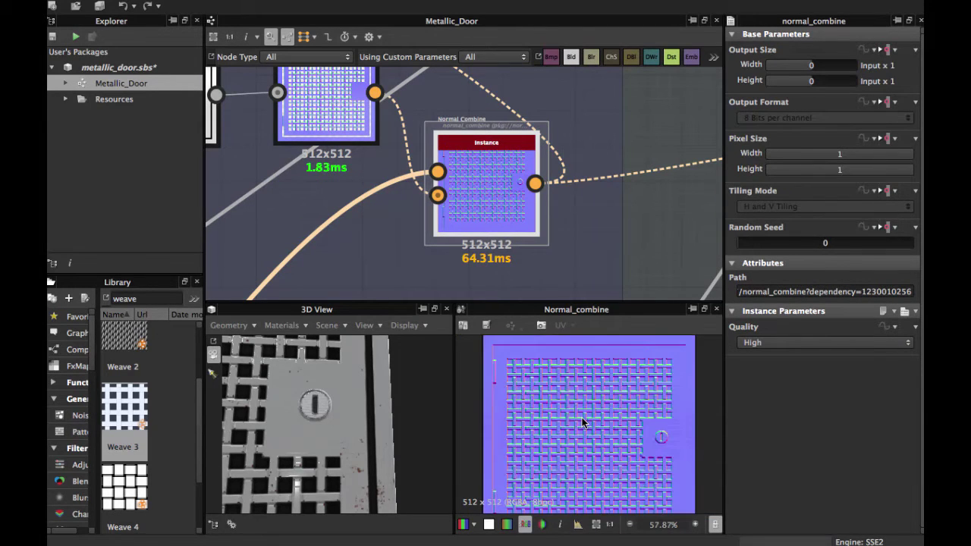
{"action": "scroll", "coordinate": [583, 414], "scroll_direction": "up", "scroll_amount": 4}
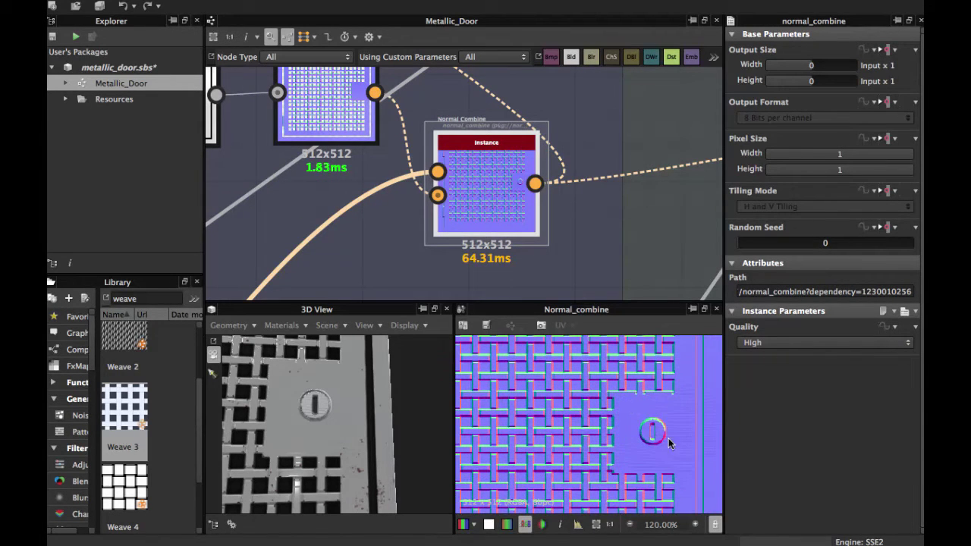
{"action": "scroll", "coordinate": [489, 191], "scroll_direction": "down", "scroll_amount": 5}
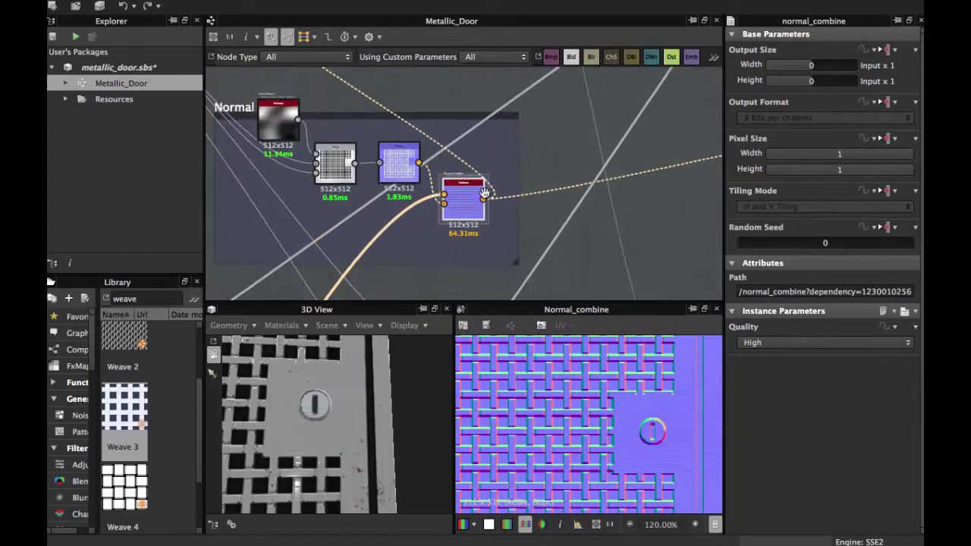
Follow the Normal Combine link to the graph's Normal output node and preview the full map.
{"action": "middle_click_drag", "start_coordinate": [484, 193], "coordinate": [613, 257]}
{"action": "middle_click_drag", "start_coordinate": [445, 135], "coordinate": [397, 120]}
{"action": "middle_click_drag", "start_coordinate": [527, 204], "coordinate": [354, 140]}
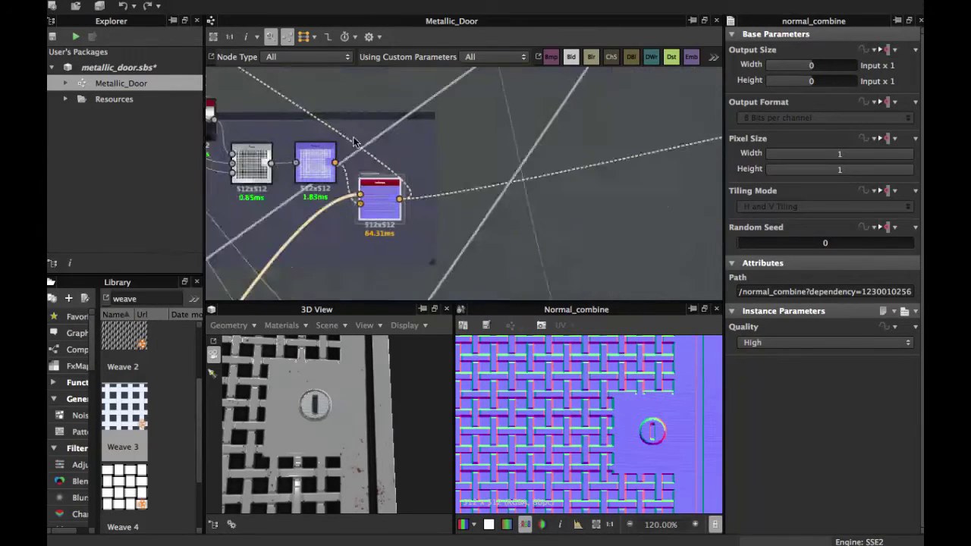
{"action": "middle_click_drag", "start_coordinate": [509, 175], "coordinate": [328, 190]}
{"action": "middle_click_drag", "start_coordinate": [580, 149], "coordinate": [372, 230]}
{"action": "middle_click_drag", "start_coordinate": [528, 190], "coordinate": [345, 206]}
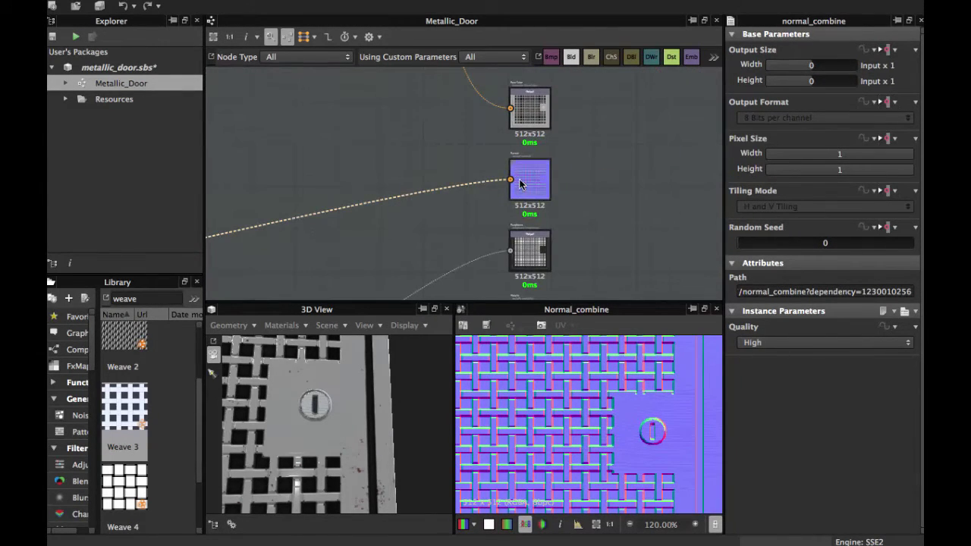
{"action": "double_click", "coordinate": [524, 198]}
{"action": "scroll", "coordinate": [611, 407], "scroll_direction": "down", "scroll_amount": 5}
{"action": "scroll", "coordinate": [610, 408], "scroll_direction": "up", "scroll_amount": 2}
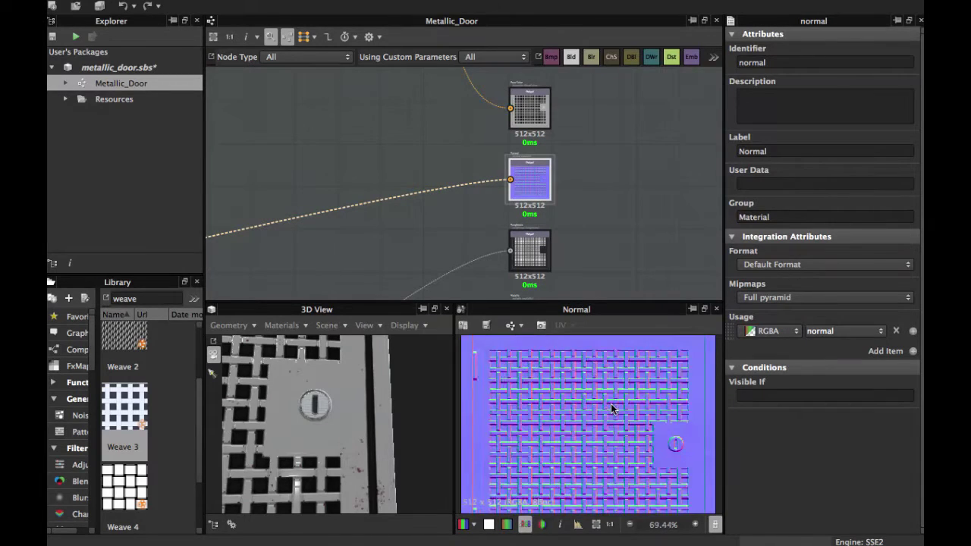
{"action": "scroll", "coordinate": [610, 408], "scroll_direction": "down", "scroll_amount": 1}
{"action": "scroll", "coordinate": [609, 402], "scroll_direction": "down", "scroll_amount": 1}
{"action": "scroll", "coordinate": [409, 199], "scroll_direction": "down", "scroll_amount": 3}
Return to the Normal Combine node in the Normal group and preview it again.
{"action": "middle_click_drag", "start_coordinate": [434, 189], "coordinate": [611, 183]}
{"action": "middle_click_drag", "start_coordinate": [387, 174], "coordinate": [705, 93]}
{"action": "middle_click_drag", "start_coordinate": [446, 185], "coordinate": [485, 131]}
{"action": "scroll", "coordinate": [485, 131], "scroll_direction": "up", "scroll_amount": 3}
{"action": "scroll", "coordinate": [482, 197], "scroll_direction": "up", "scroll_amount": 3}
{"action": "middle_click_drag", "start_coordinate": [577, 198], "coordinate": [523, 223]}
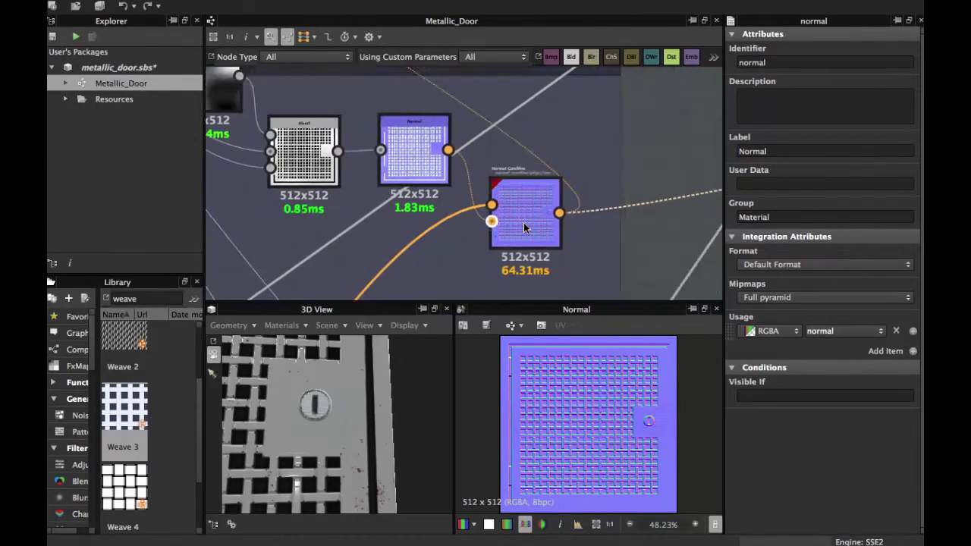
{"action": "double_click", "coordinate": [523, 223]}
Follow the second Normal Combine link to the Rust group's Curvature node and preview its output.
{"action": "scroll", "coordinate": [524, 223], "scroll_direction": "down", "scroll_amount": 2}
{"action": "middle_click_drag", "start_coordinate": [457, 195], "coordinate": [541, 296]}
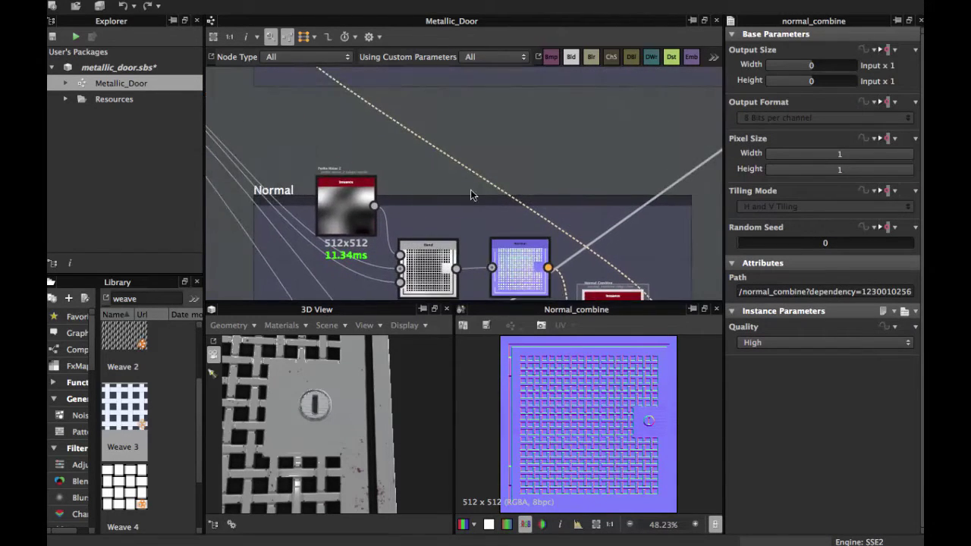
{"action": "middle_click_drag", "start_coordinate": [531, 227], "coordinate": [578, 273]}
{"action": "middle_click_drag", "start_coordinate": [379, 144], "coordinate": [451, 225]}
{"action": "scroll", "coordinate": [450, 225], "scroll_direction": "up", "scroll_amount": 3}
{"action": "middle_click_drag", "start_coordinate": [435, 145], "coordinate": [447, 257]}
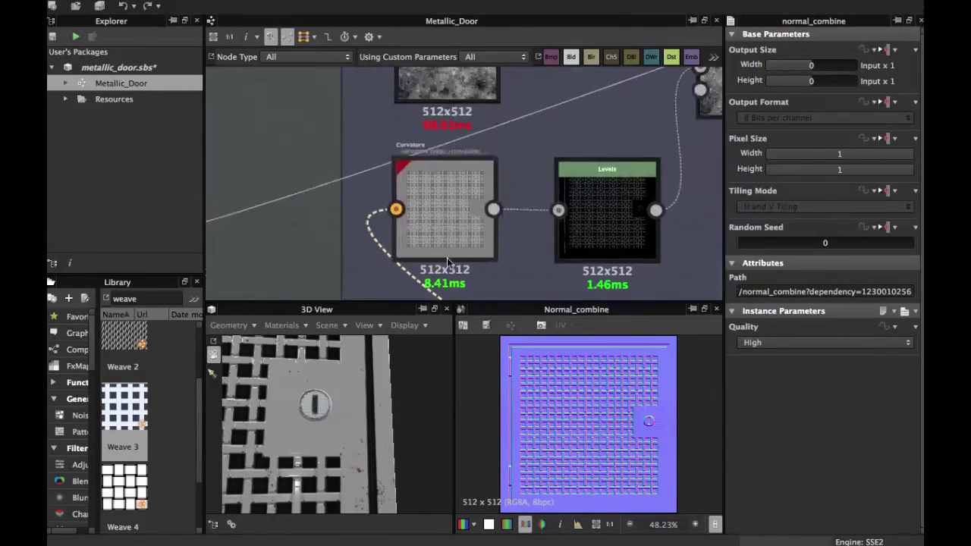
{"action": "scroll", "coordinate": [443, 235], "scroll_direction": "up", "scroll_amount": 3}
{"action": "double_click", "coordinate": [441, 192]}
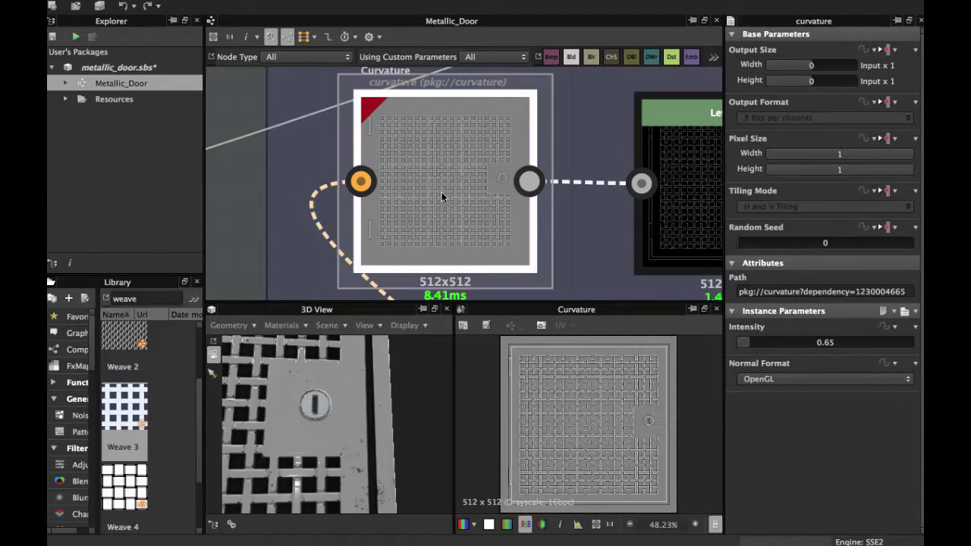
Trace the Curvature node's connections through the surrounding graph and return to the node.
{"action": "middle_click_drag", "start_coordinate": [466, 192], "coordinate": [389, 105]}
{"action": "scroll", "coordinate": [456, 190], "scroll_direction": "down", "scroll_amount": 3}
{"action": "scroll", "coordinate": [452, 189], "scroll_direction": "down", "scroll_amount": 1}
{"action": "middle_click_drag", "start_coordinate": [430, 196], "coordinate": [323, 281]}
{"action": "middle_click_drag", "start_coordinate": [435, 240], "coordinate": [399, 70]}
{"action": "middle_click_drag", "start_coordinate": [433, 223], "coordinate": [386, 88]}
{"action": "middle_click_drag", "start_coordinate": [472, 175], "coordinate": [437, 222]}
{"action": "scroll", "coordinate": [547, 259], "scroll_direction": "down", "scroll_amount": 3}
{"action": "scroll", "coordinate": [437, 218], "scroll_direction": "up", "scroll_amount": 5}
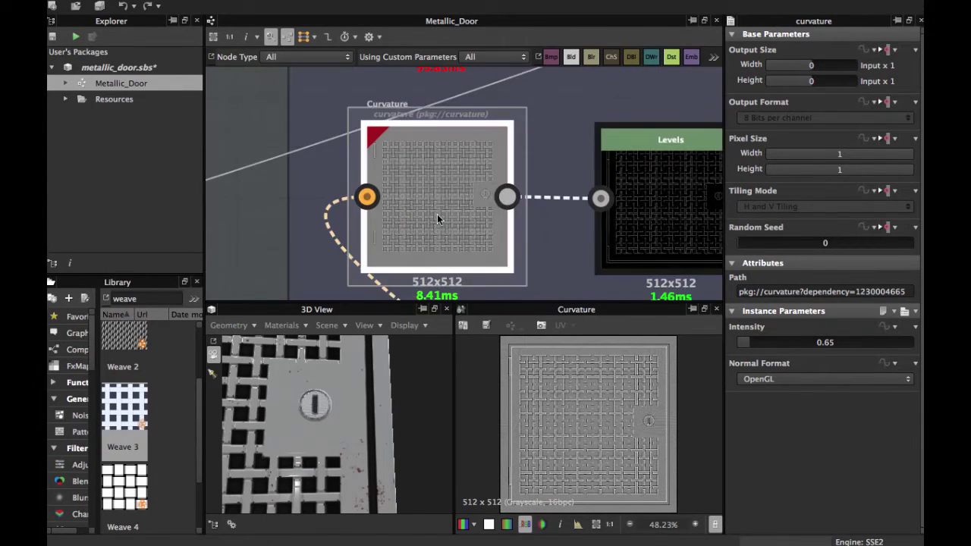
Preview the Levels node that follows Curvature in the Rust group.
{"action": "double_click", "coordinate": [555, 234]}
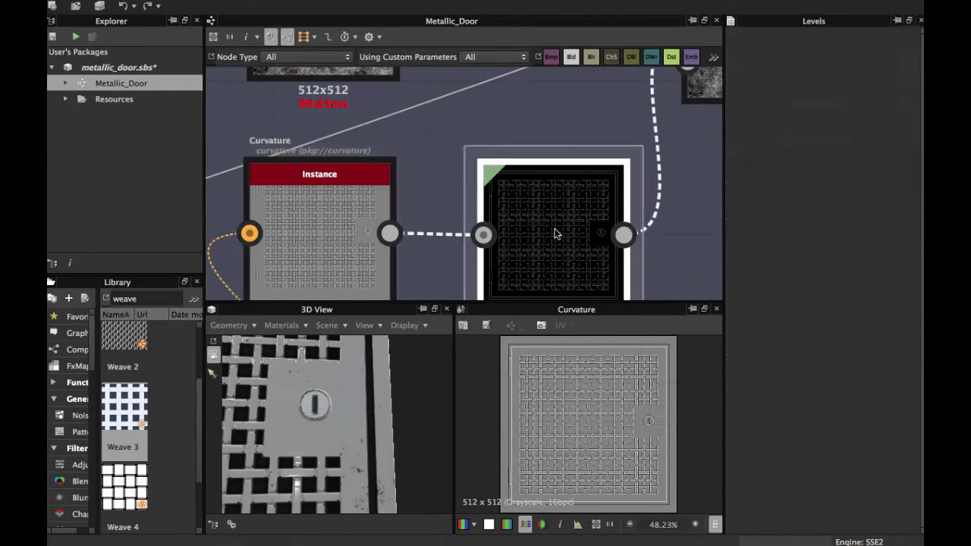
{"action": "scroll", "coordinate": [555, 234], "scroll_direction": "down", "scroll_amount": 3}
{"action": "middle_click_drag", "start_coordinate": [556, 233], "coordinate": [532, 266]}
{"action": "middle_click_drag", "start_coordinate": [533, 204], "coordinate": [475, 201]}
{"action": "scroll", "coordinate": [525, 204], "scroll_direction": "down", "scroll_amount": 3}
{"action": "scroll", "coordinate": [507, 182], "scroll_direction": "down", "scroll_amount": 2}
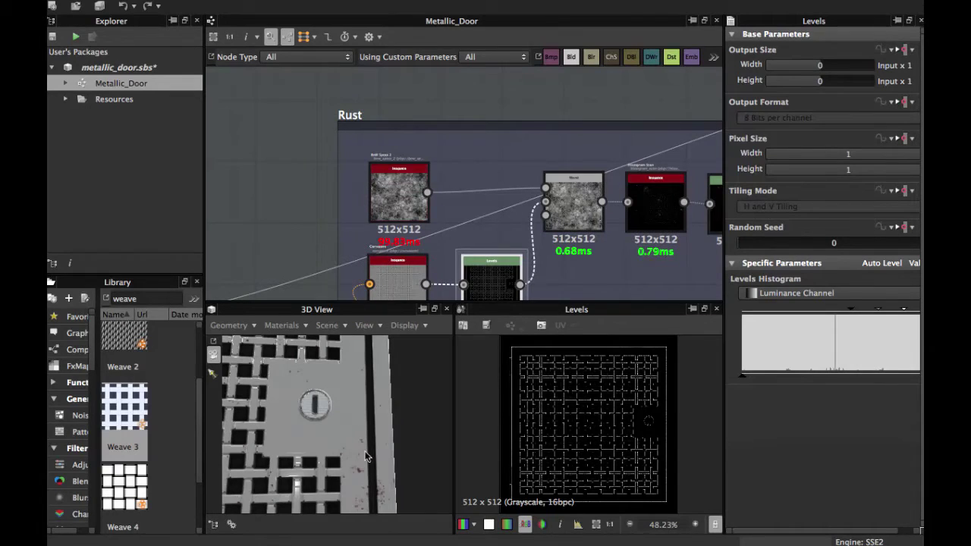
Examine the rust spots on the 3D door up close, below the key hole and along the frame.
{"action": "scroll", "coordinate": [367, 456], "scroll_direction": "down", "scroll_amount": 5}
{"action": "left_click_drag", "start_coordinate": [316, 397], "coordinate": [331, 445]}
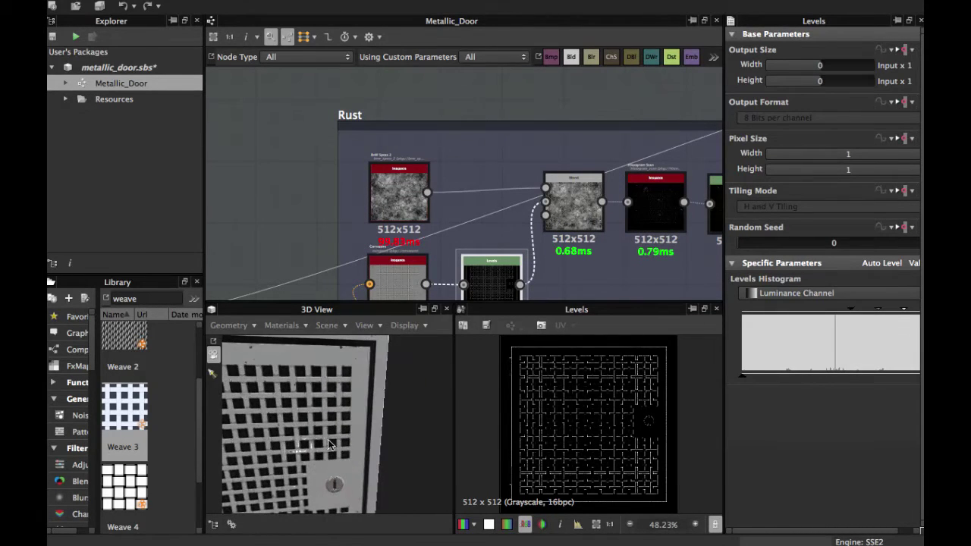
{"action": "scroll", "coordinate": [329, 444], "scroll_direction": "up", "scroll_amount": 3}
{"action": "scroll", "coordinate": [314, 380], "scroll_direction": "up", "scroll_amount": 5}
{"action": "middle_click_drag", "start_coordinate": [333, 433], "coordinate": [314, 348]}
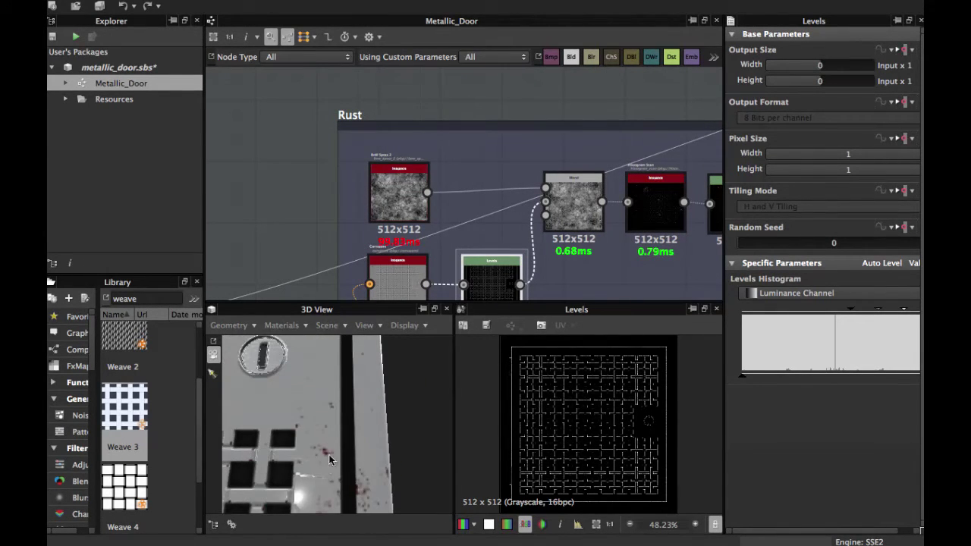
{"action": "middle_click_drag", "start_coordinate": [405, 152], "coordinate": [376, 93]}
{"action": "middle_click_drag", "start_coordinate": [459, 135], "coordinate": [444, 157]}
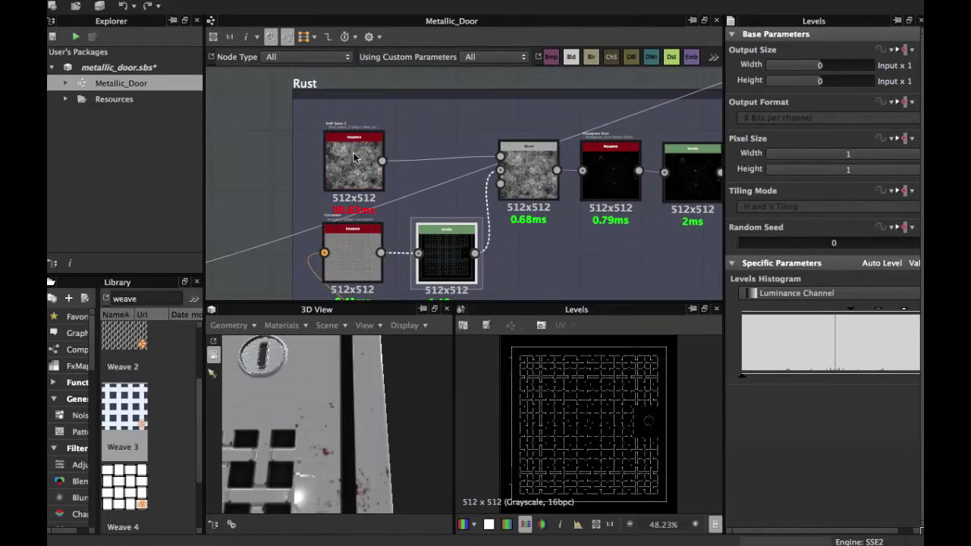
Preview the BnW Spots 2 noise node in the Rust group.
{"action": "middle_click_drag", "start_coordinate": [371, 171], "coordinate": [397, 138]}
{"action": "scroll", "coordinate": [425, 217], "scroll_direction": "up", "scroll_amount": 3}
{"action": "double_click", "coordinate": [444, 228]}
Preview the Rust group's Blend node that combines the spots noise with the curvature Levels, and review its blending settings.
{"action": "middle_click_drag", "start_coordinate": [559, 192], "coordinate": [339, 188]}
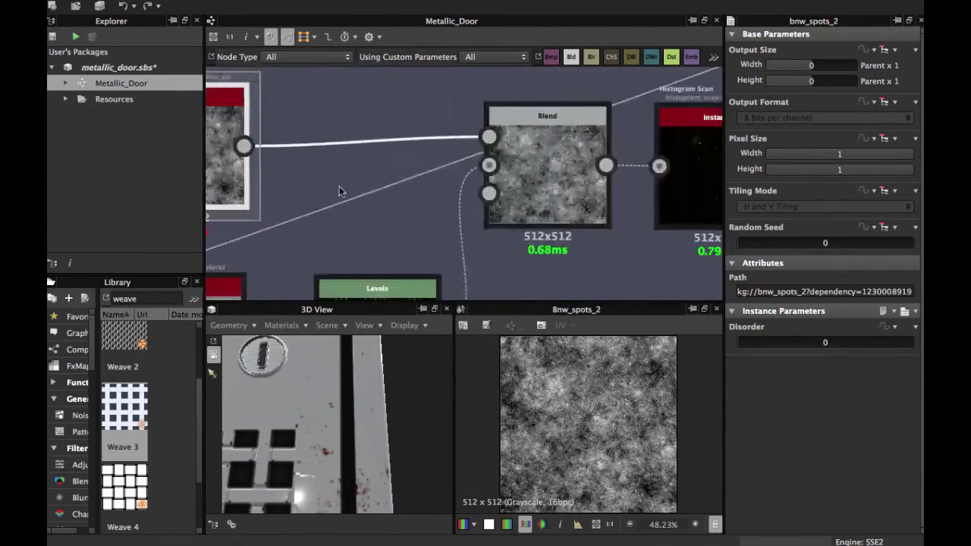
{"action": "left_click_drag", "start_coordinate": [537, 171], "coordinate": [554, 229]}
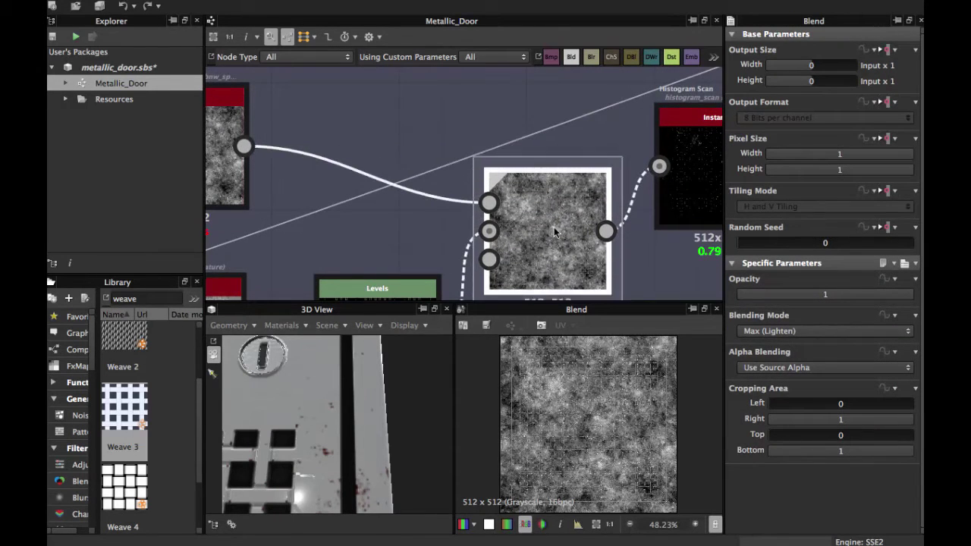
{"action": "middle_click_drag", "start_coordinate": [537, 191], "coordinate": [504, 69]}
{"action": "middle_click_drag", "start_coordinate": [450, 112], "coordinate": [431, 191]}
{"action": "double_click", "coordinate": [386, 209]}
{"action": "scroll", "coordinate": [574, 406], "scroll_direction": "up", "scroll_amount": 1}
{"action": "left_click", "coordinate": [479, 160]}
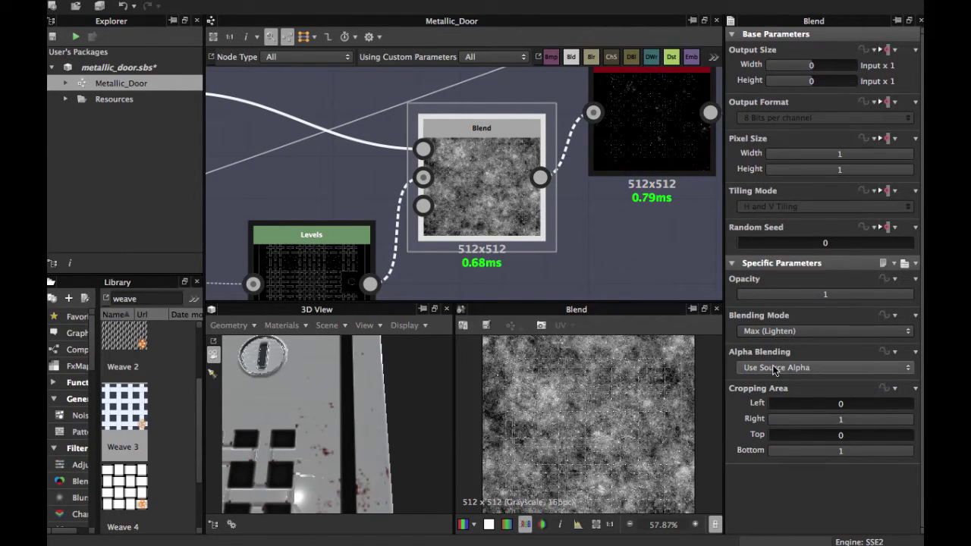
Move the Rust group's Blend node slightly up in the graph, beside the Histogram Scan node.
{"action": "scroll", "coordinate": [506, 230], "scroll_direction": "down", "scroll_amount": 3}
{"action": "middle_click_drag", "start_coordinate": [518, 181], "coordinate": [425, 213]}
{"action": "left_click_drag", "start_coordinate": [395, 213], "coordinate": [393, 183]}
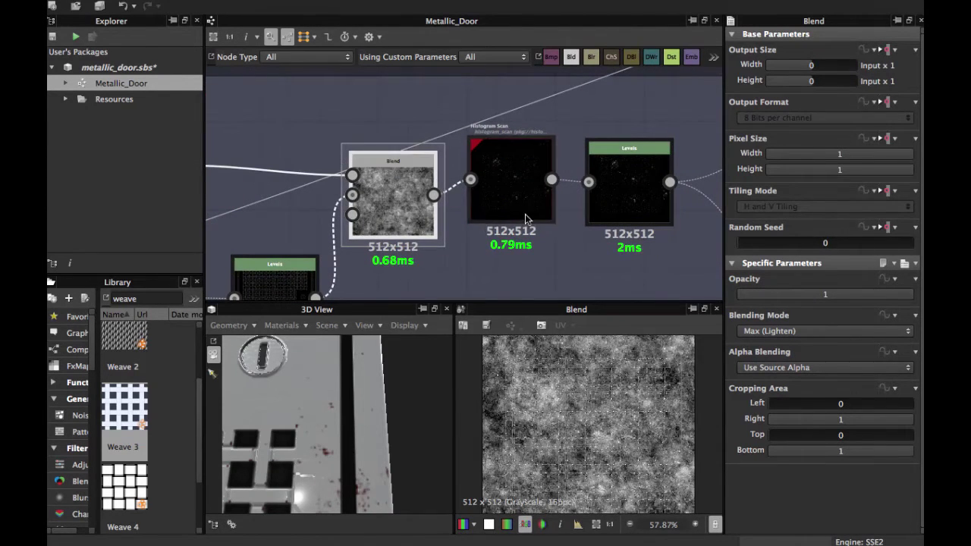
Preview the Histogram Scan node after the Blend and examine its spot mask and Position parameter.
{"action": "middle_click_drag", "start_coordinate": [525, 214], "coordinate": [468, 235]}
{"action": "scroll", "coordinate": [466, 236], "scroll_direction": "up", "scroll_amount": 3}
{"action": "middle_click_drag", "start_coordinate": [448, 184], "coordinate": [482, 219]}
{"action": "double_click", "coordinate": [477, 220]}
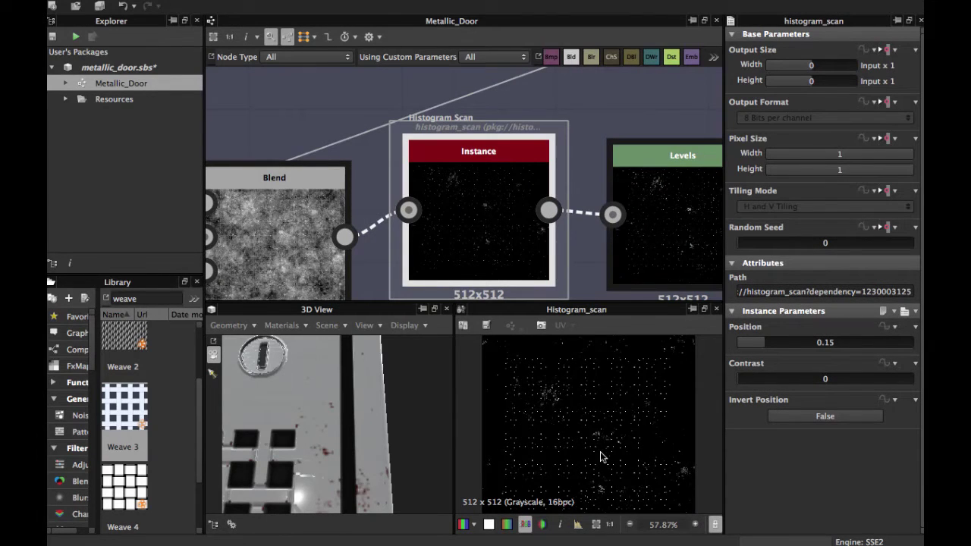
{"action": "scroll", "coordinate": [595, 444], "scroll_direction": "up", "scroll_amount": 2}
{"action": "scroll", "coordinate": [590, 433], "scroll_direction": "up", "scroll_amount": 2}
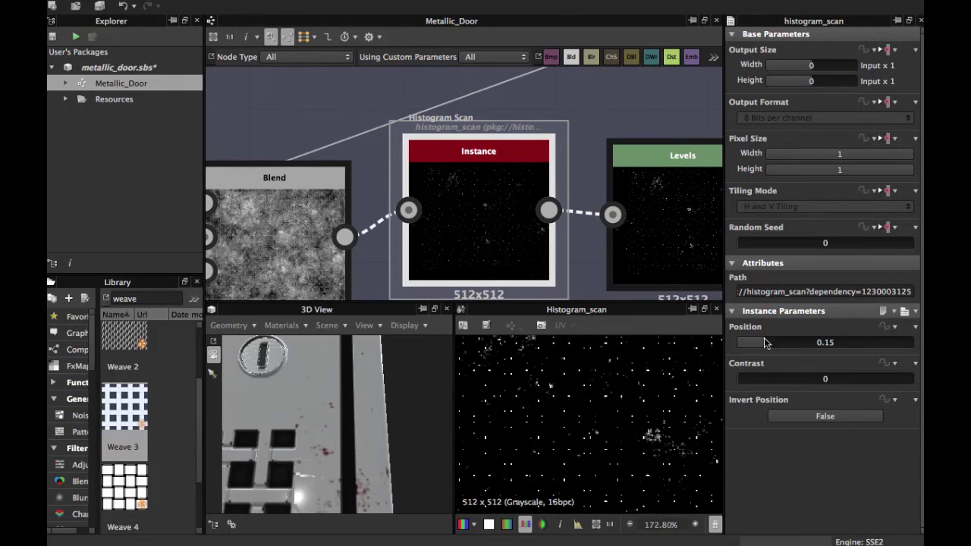
{"action": "scroll", "coordinate": [628, 423], "scroll_direction": "down", "scroll_amount": 2}
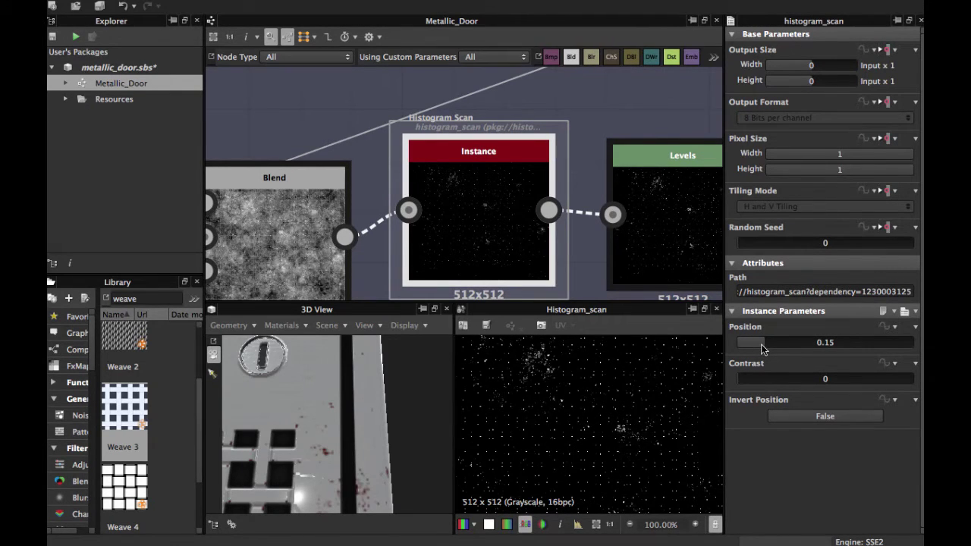
Set the Histogram Scan's Position to 0.56 and examine the rust coverage on the whole 3D model.
{"action": "left_click_drag", "start_coordinate": [762, 349], "coordinate": [834, 346]}
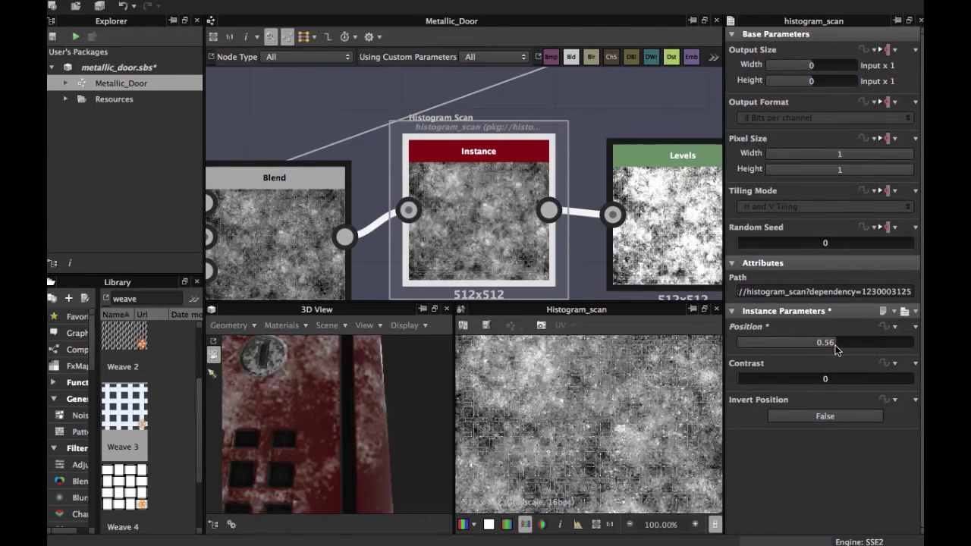
{"action": "scroll", "coordinate": [293, 407], "scroll_direction": "down", "scroll_amount": 10}
{"action": "left_click_drag", "start_coordinate": [297, 406], "coordinate": [364, 446]}
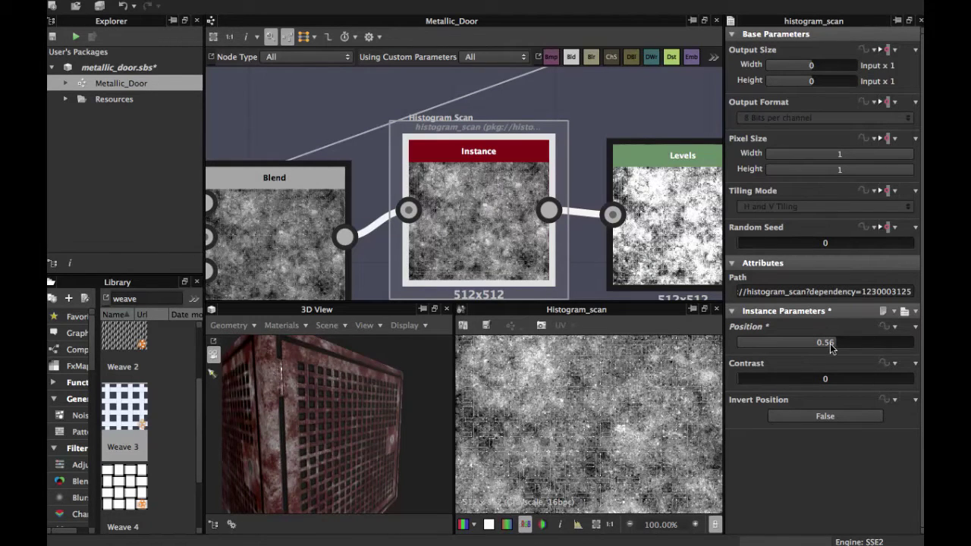
Set the Histogram Scan's Position back to 0.15.
{"action": "left_click_drag", "start_coordinate": [832, 346], "coordinate": [764, 350]}
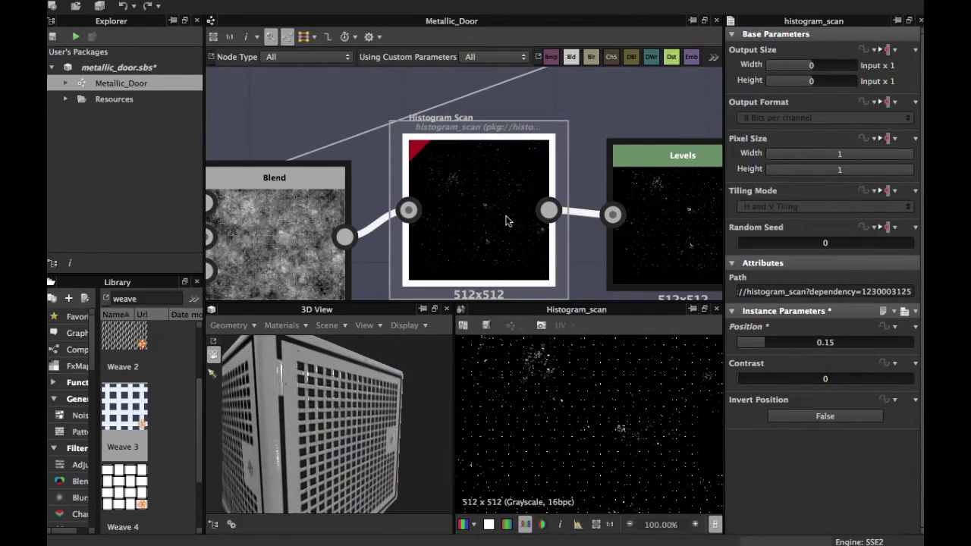
{"action": "scroll", "coordinate": [459, 234], "scroll_direction": "down", "scroll_amount": 1}
{"action": "scroll", "coordinate": [459, 234], "scroll_direction": "up", "scroll_amount": 4}
{"action": "middle_click_drag", "start_coordinate": [460, 235], "coordinate": [412, 249]}
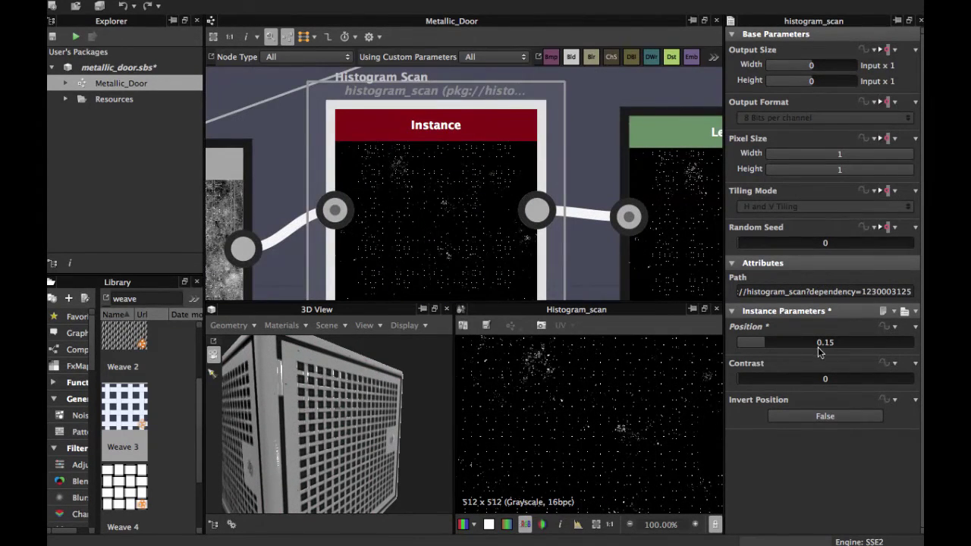
Preview the Levels node after the Rust group's Histogram Scan and examine its spot mask up close.
{"action": "scroll", "coordinate": [497, 220], "scroll_direction": "down", "scroll_amount": 3}
{"action": "middle_click_drag", "start_coordinate": [497, 220], "coordinate": [333, 200]}
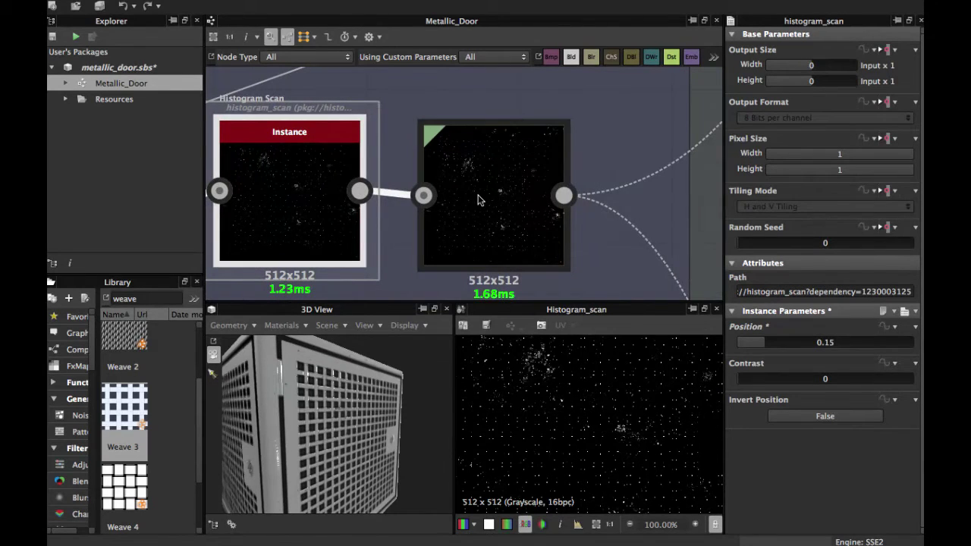
{"action": "double_click", "coordinate": [505, 202]}
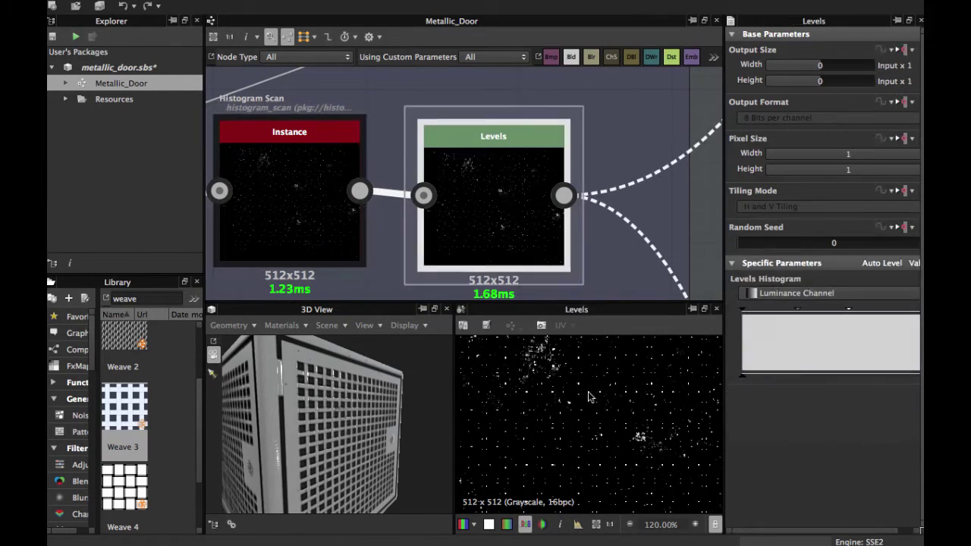
{"action": "scroll", "coordinate": [591, 396], "scroll_direction": "up", "scroll_amount": 3}
{"action": "scroll", "coordinate": [476, 181], "scroll_direction": "down", "scroll_amount": 5}
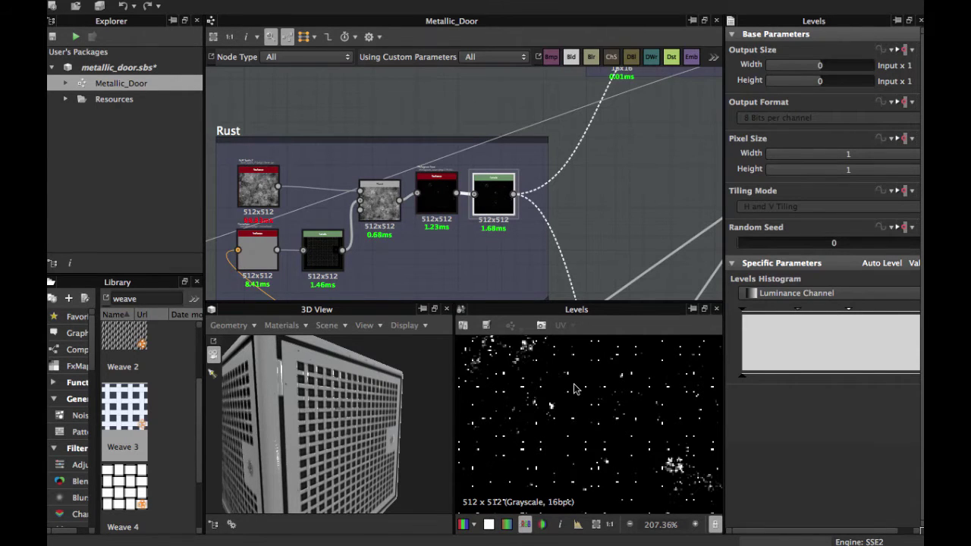
{"action": "scroll", "coordinate": [574, 385], "scroll_direction": "up", "scroll_amount": 1}
{"action": "scroll", "coordinate": [467, 189], "scroll_direction": "down", "scroll_amount": 1}
Trace the Rust group's Levels output through the graph to the first Blend node in the Color group.
{"action": "middle_click_drag", "start_coordinate": [467, 189], "coordinate": [442, 102]}
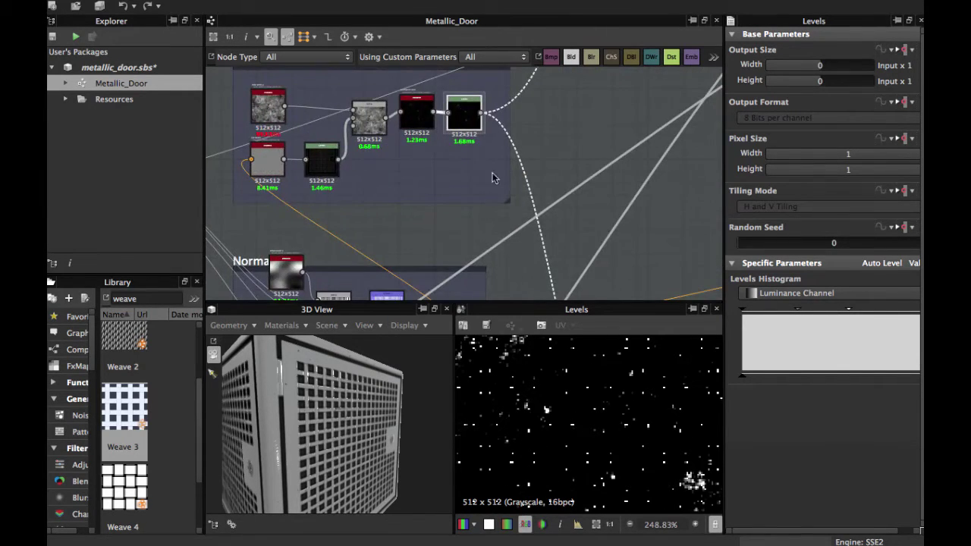
{"action": "middle_click_drag", "start_coordinate": [477, 148], "coordinate": [498, 258]}
{"action": "scroll", "coordinate": [496, 256], "scroll_direction": "up", "scroll_amount": 1}
{"action": "middle_click_drag", "start_coordinate": [458, 223], "coordinate": [427, 251]}
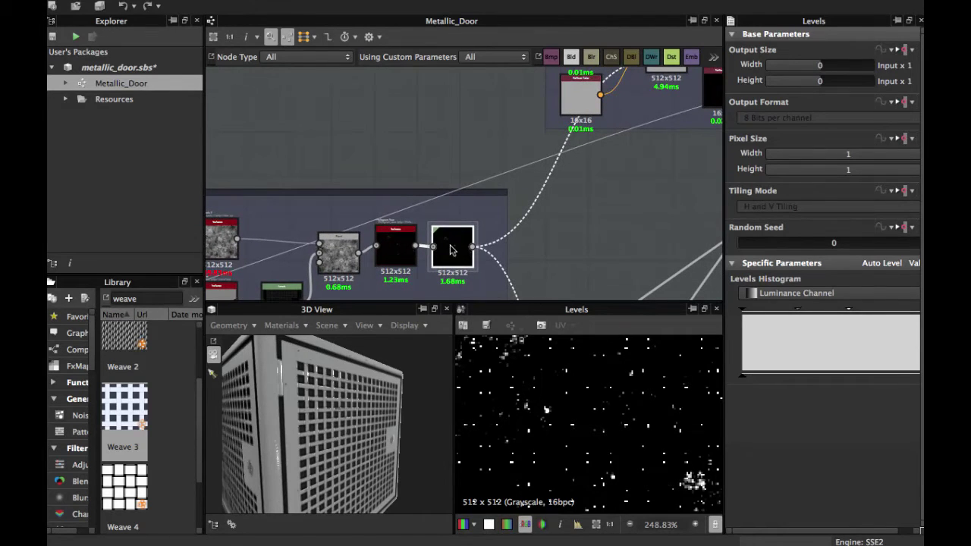
{"action": "scroll", "coordinate": [589, 429], "scroll_direction": "down", "scroll_amount": 7}
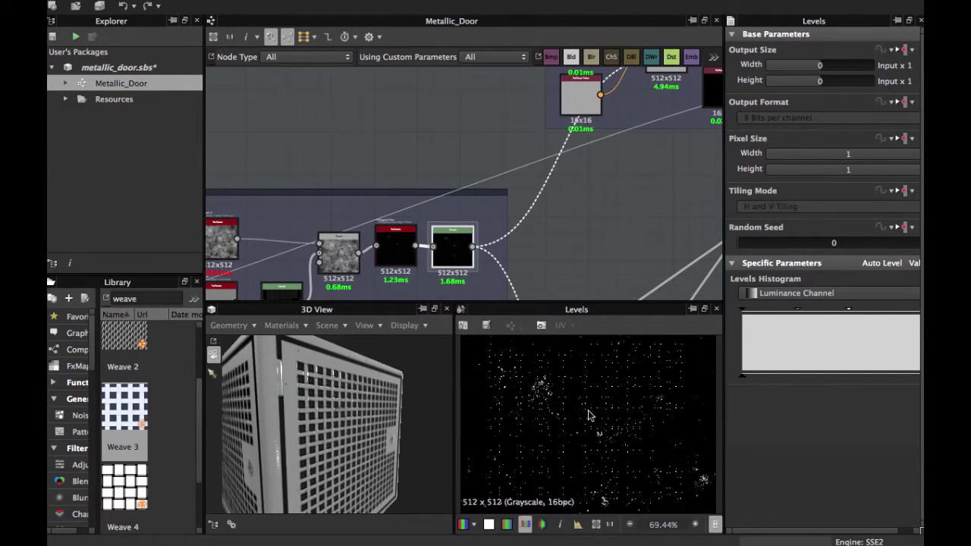
{"action": "middle_click_drag", "start_coordinate": [504, 198], "coordinate": [410, 240]}
{"action": "scroll", "coordinate": [450, 215], "scroll_direction": "up", "scroll_amount": 2}
{"action": "middle_click_drag", "start_coordinate": [450, 216], "coordinate": [376, 250]}
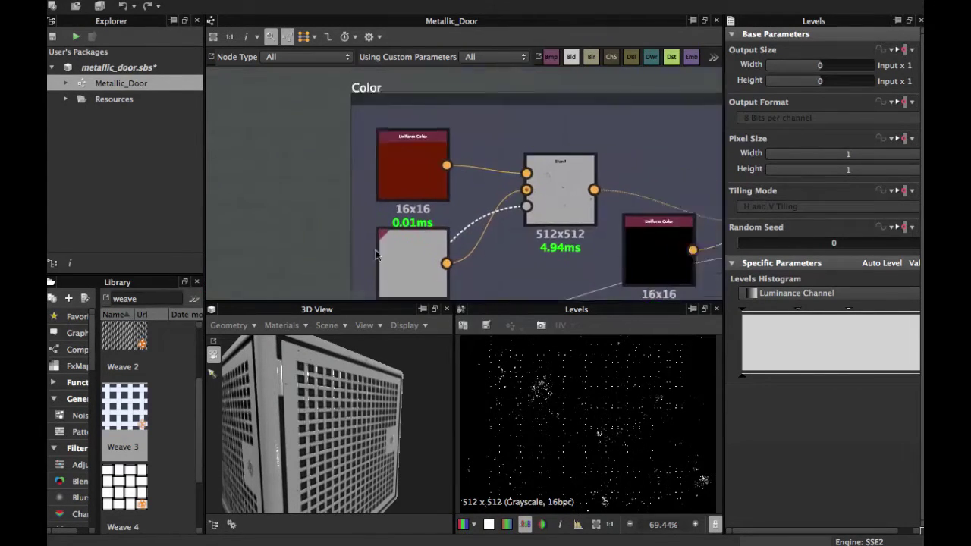
{"action": "scroll", "coordinate": [376, 255], "scroll_direction": "down", "scroll_amount": 5}
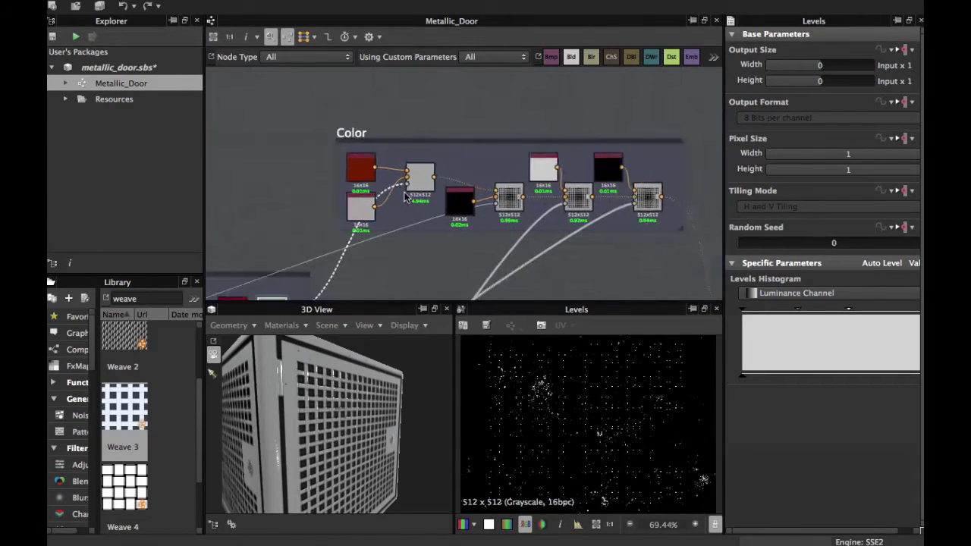
{"action": "scroll", "coordinate": [425, 195], "scroll_direction": "up", "scroll_amount": 2}
{"action": "middle_click_drag", "start_coordinate": [433, 187], "coordinate": [471, 179]}
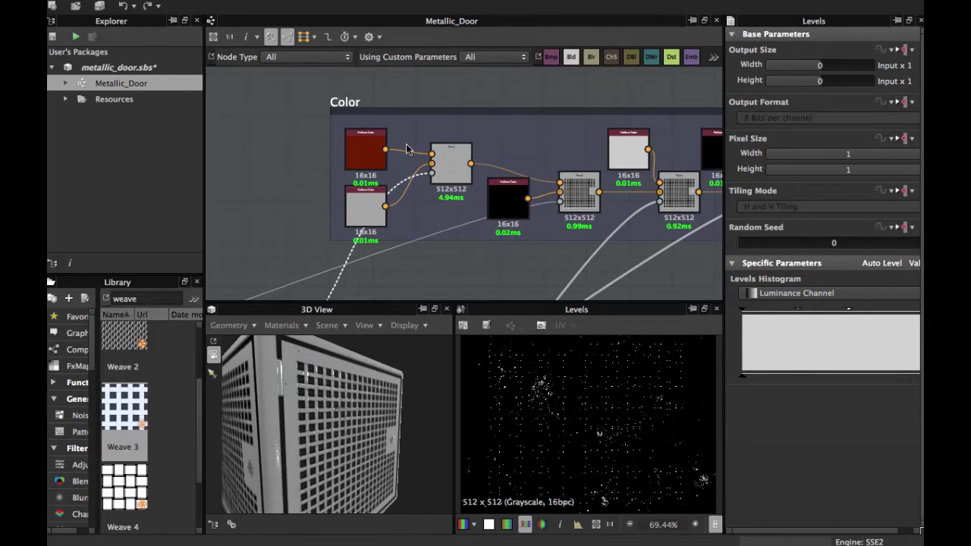
Preview the dark red Uniform Color node in the Color group and examine its output color values.
{"action": "scroll", "coordinate": [392, 153], "scroll_direction": "up", "scroll_amount": 3}
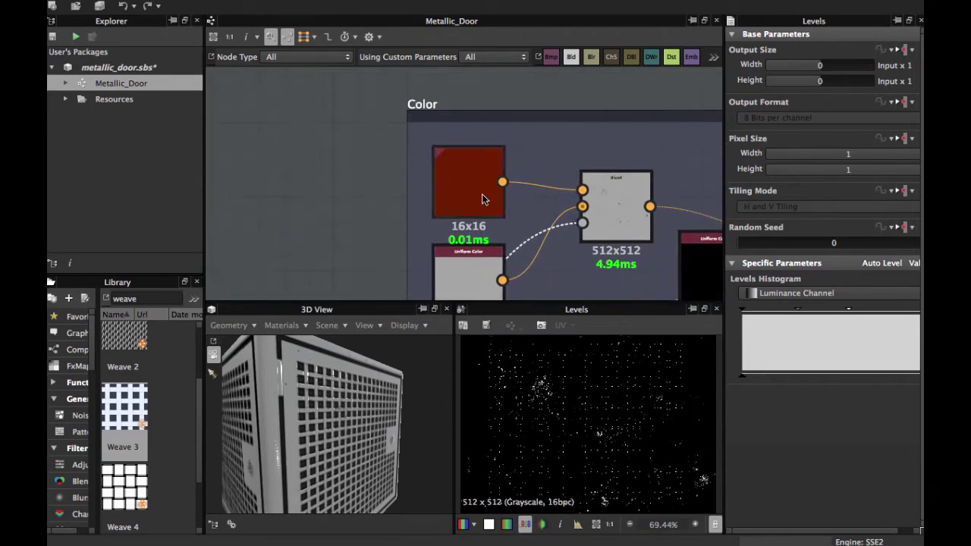
{"action": "double_click", "coordinate": [482, 194]}
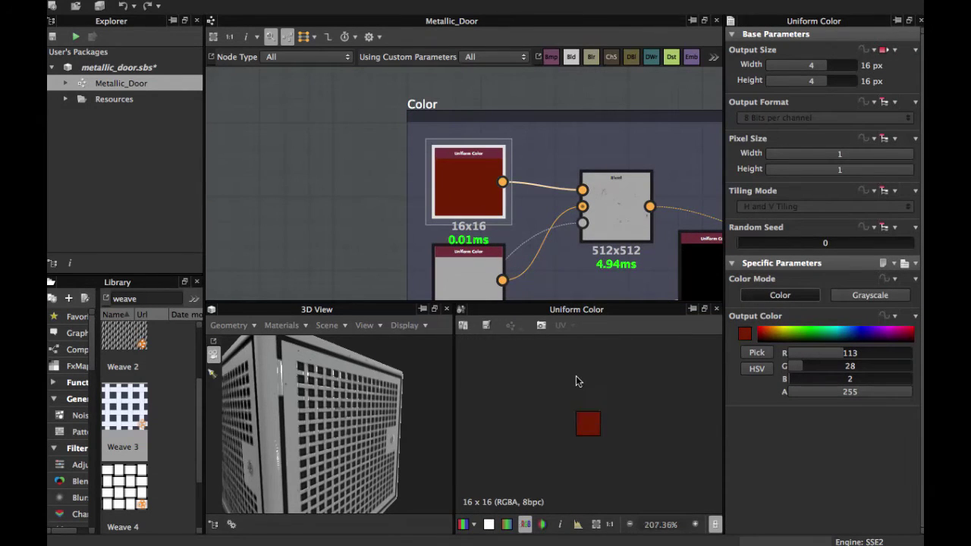
{"action": "scroll", "coordinate": [578, 381], "scroll_direction": "up", "scroll_amount": 4}
{"action": "middle_click_drag", "start_coordinate": [482, 174], "coordinate": [426, 107]}
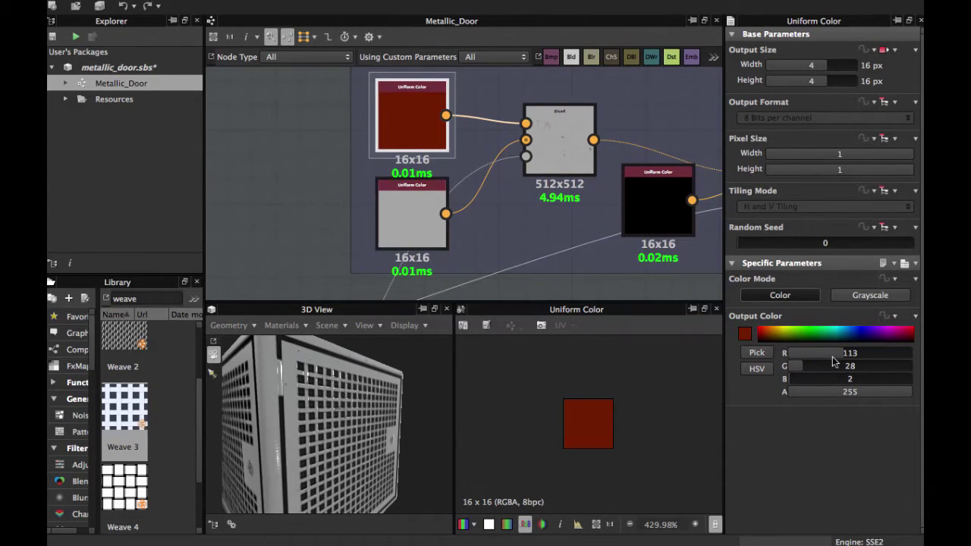
{"action": "scroll", "coordinate": [431, 236], "scroll_direction": "down", "scroll_amount": 2}
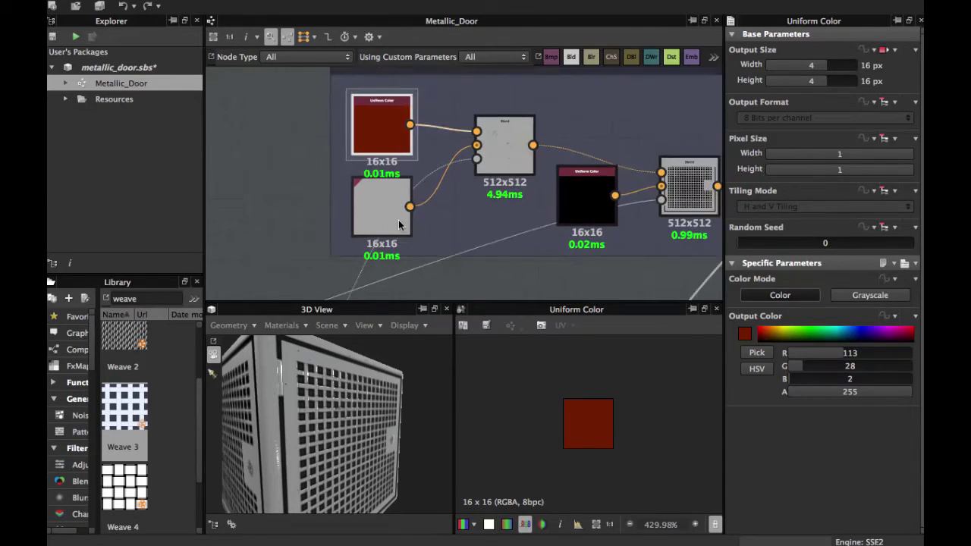
Preview the grey Uniform Color node below the red one in the Color group.
{"action": "left_click", "coordinate": [383, 219]}
{"action": "double_click", "coordinate": [382, 218]}
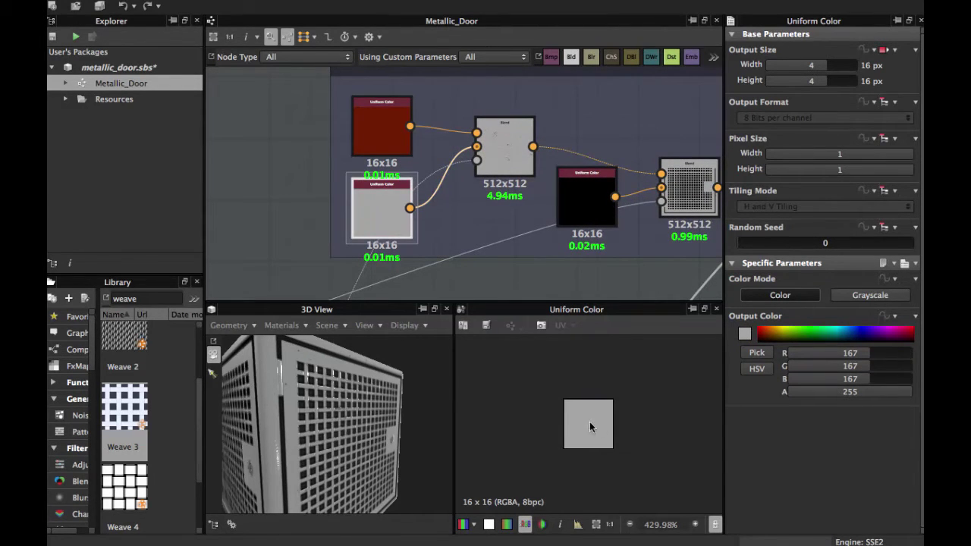
{"action": "scroll", "coordinate": [467, 204], "scroll_direction": "up", "scroll_amount": 2}
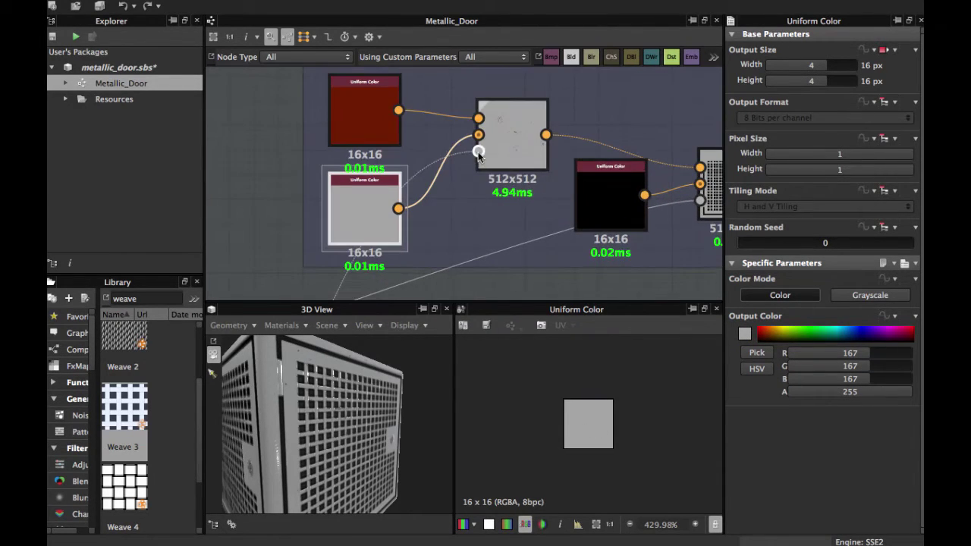
Preview the mask input of the Color group's first Blend and follow its link towards the Rust group.
{"action": "double_click", "coordinate": [478, 152]}
{"action": "middle_click_drag", "start_coordinate": [500, 164], "coordinate": [471, 211]}
{"action": "scroll", "coordinate": [574, 411], "scroll_direction": "down", "scroll_amount": 9}
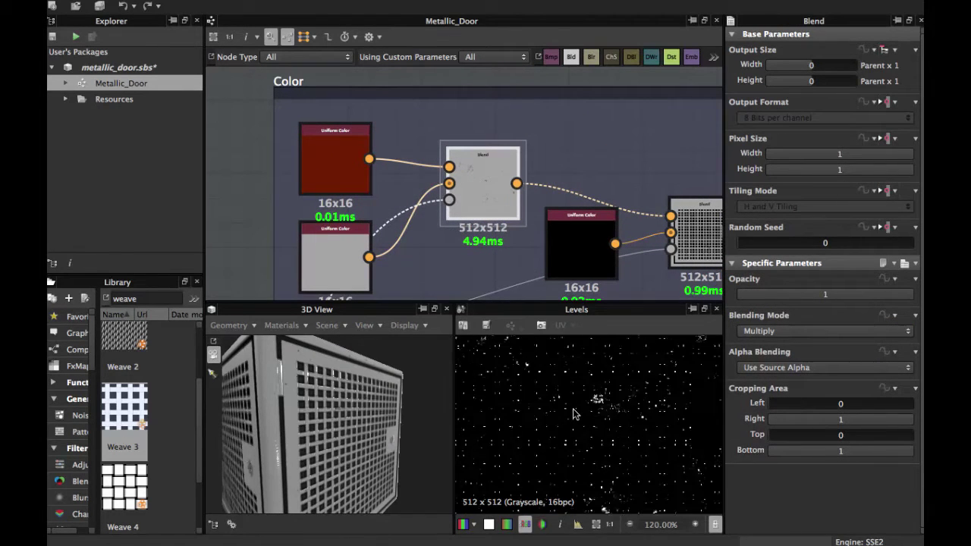
{"action": "middle_click_drag", "start_coordinate": [419, 222], "coordinate": [461, 146]}
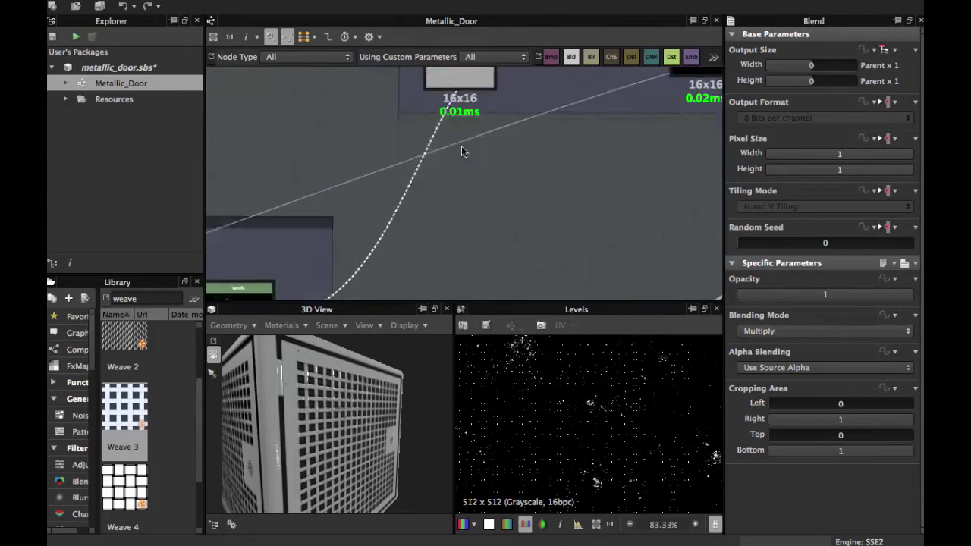
{"action": "scroll", "coordinate": [430, 220], "scroll_direction": "down", "scroll_amount": 3}
{"action": "middle_click_drag", "start_coordinate": [500, 86], "coordinate": [393, 199]}
{"action": "scroll", "coordinate": [426, 191], "scroll_direction": "up", "scroll_amount": 3}
{"action": "scroll", "coordinate": [432, 214], "scroll_direction": "up", "scroll_amount": 2}
Preview the first Blend's rust-spotted grey output and follow it to the next Blend in the Color group.
{"action": "double_click", "coordinate": [432, 215]}
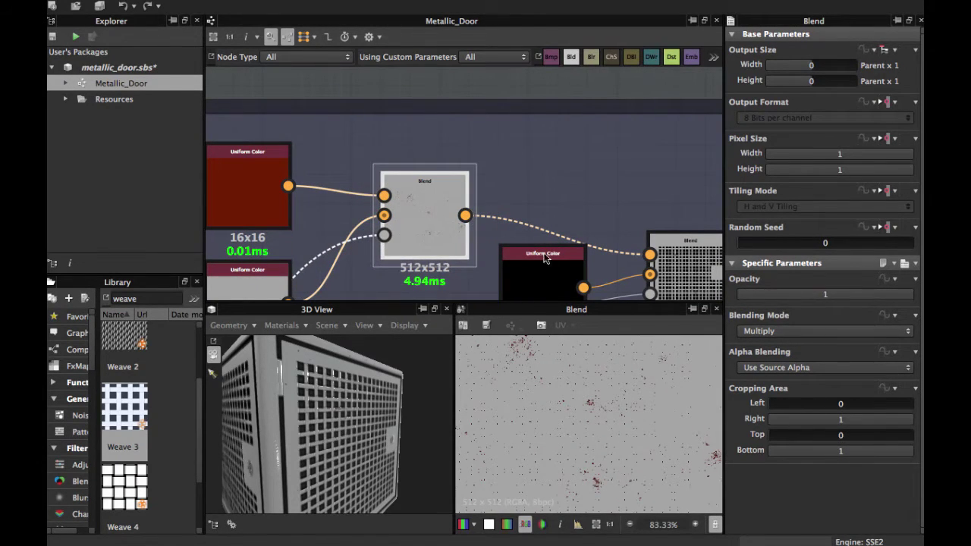
{"action": "middle_click_drag", "start_coordinate": [542, 261], "coordinate": [398, 175]}
{"action": "scroll", "coordinate": [464, 185], "scroll_direction": "down", "scroll_amount": 2}
{"action": "scroll", "coordinate": [404, 179], "scroll_direction": "up", "scroll_amount": 2}
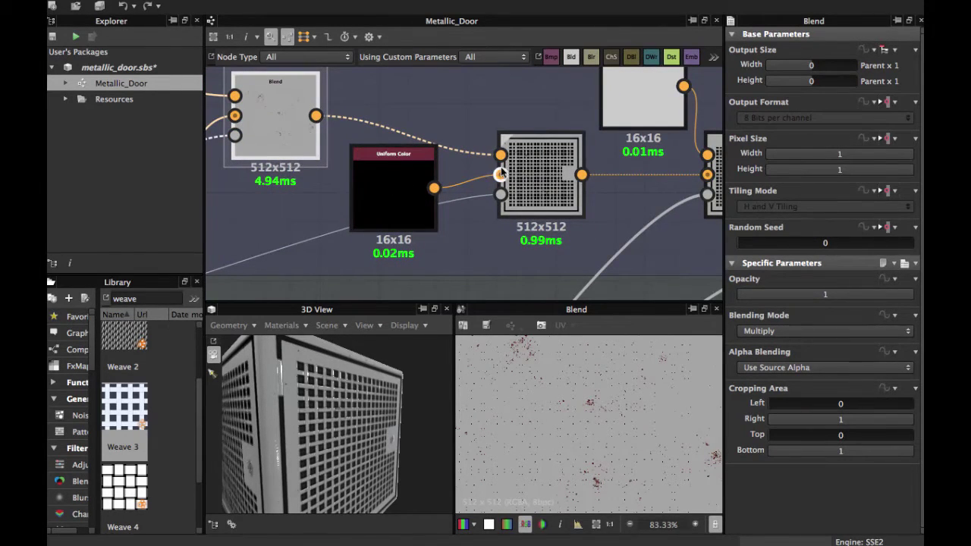
{"action": "scroll", "coordinate": [519, 203], "scroll_direction": "down", "scroll_amount": 1}
Preview the black Uniform Color node and examine its connection to the Color group's second Blend.
{"action": "left_click", "coordinate": [406, 188]}
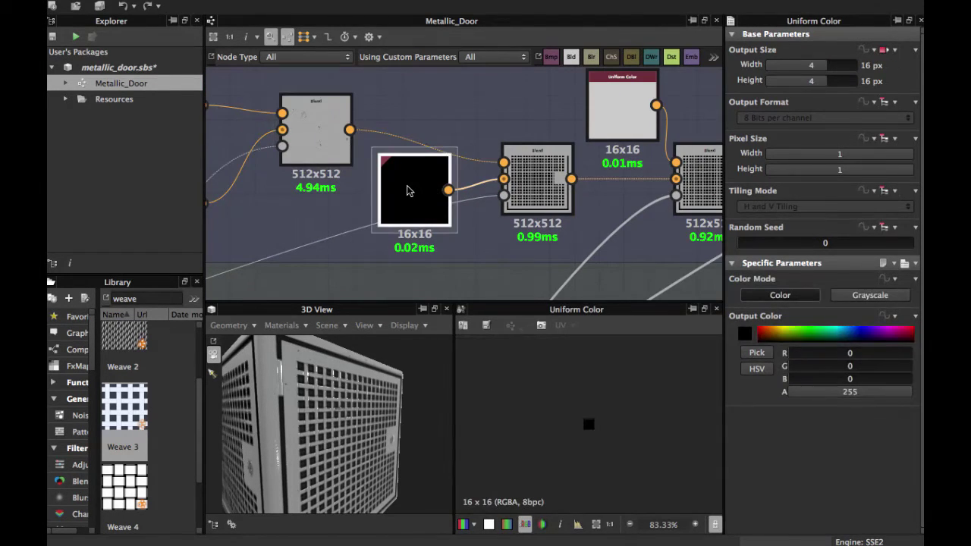
{"action": "scroll", "coordinate": [407, 185], "scroll_direction": "up", "scroll_amount": 2}
{"action": "scroll", "coordinate": [542, 254], "scroll_direction": "down", "scroll_amount": 2}
{"action": "mouse_move", "coordinate": [543, 254]}
{"action": "middle_mouse_down"}
{"action": "mouse_move", "coordinate": [515, 225]}
{"action": "mouse_move", "coordinate": [547, 272]}
{"action": "middle_mouse_up"}
{"action": "scroll", "coordinate": [516, 226], "scroll_direction": "up", "scroll_amount": 3}
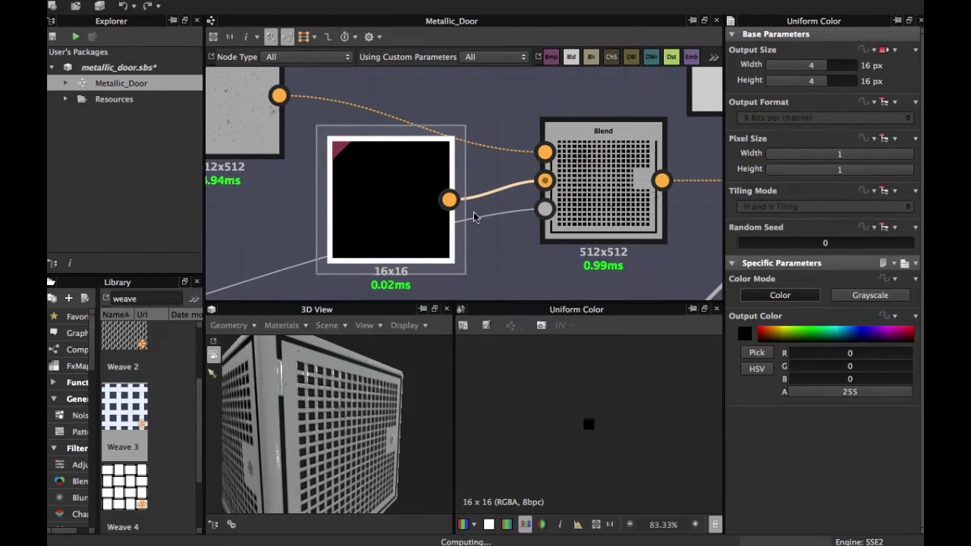
{"action": "middle_click_drag", "start_coordinate": [516, 221], "coordinate": [523, 252]}
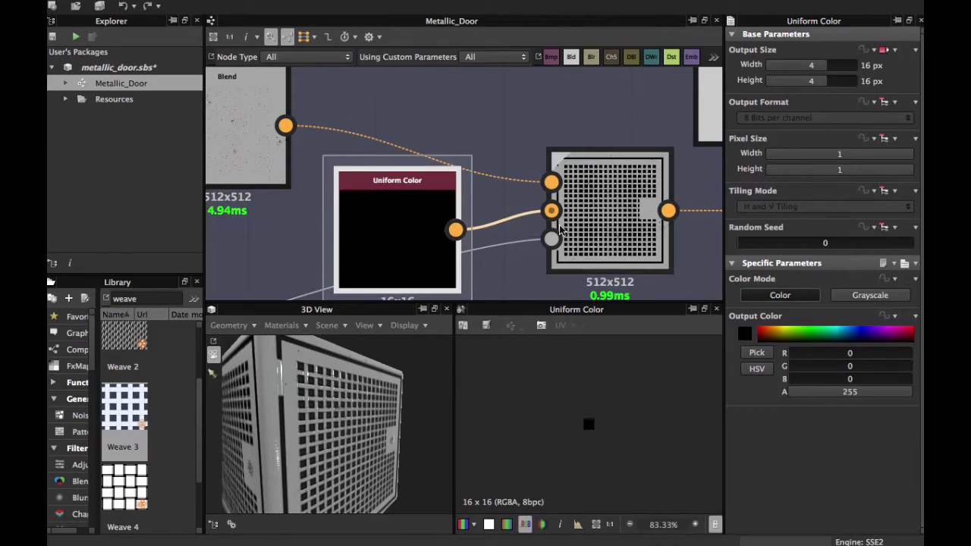
{"action": "scroll", "coordinate": [560, 230], "scroll_direction": "down", "scroll_amount": 1}
{"action": "middle_click_drag", "start_coordinate": [585, 217], "coordinate": [505, 207]}
Preview the Color group's second Blend and compare it with the first Blend's output.
{"action": "left_click", "coordinate": [507, 203]}
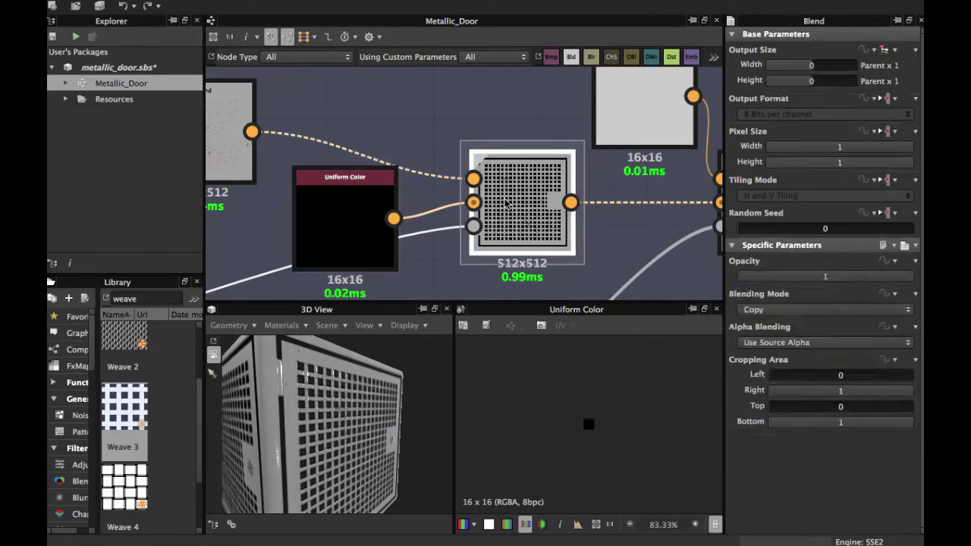
{"action": "scroll", "coordinate": [497, 213], "scroll_direction": "down", "scroll_amount": 2}
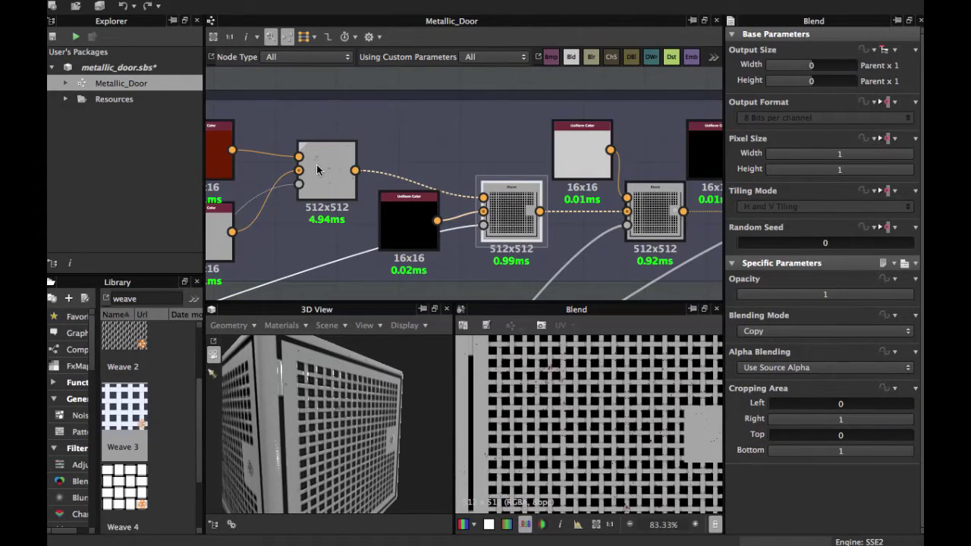
{"action": "middle_click_drag", "start_coordinate": [318, 166], "coordinate": [390, 166]}
{"action": "double_click", "coordinate": [401, 168]}
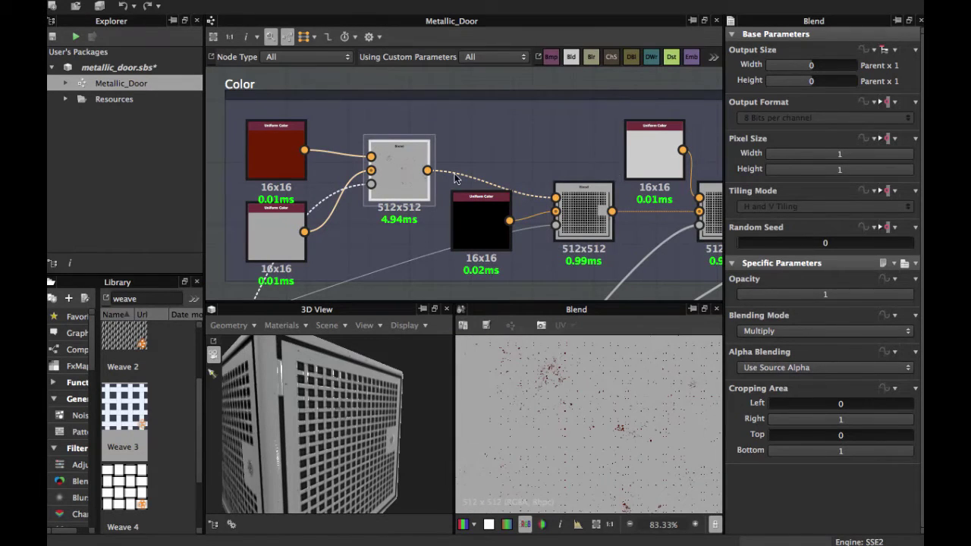
Preview the second Blend's mask input and trace it back to the Blend node beside the OutSide Box group.
{"action": "middle_click_drag", "start_coordinate": [582, 217], "coordinate": [492, 192]}
{"action": "double_click", "coordinate": [468, 201]}
{"action": "scroll", "coordinate": [447, 211], "scroll_direction": "down", "scroll_amount": 2}
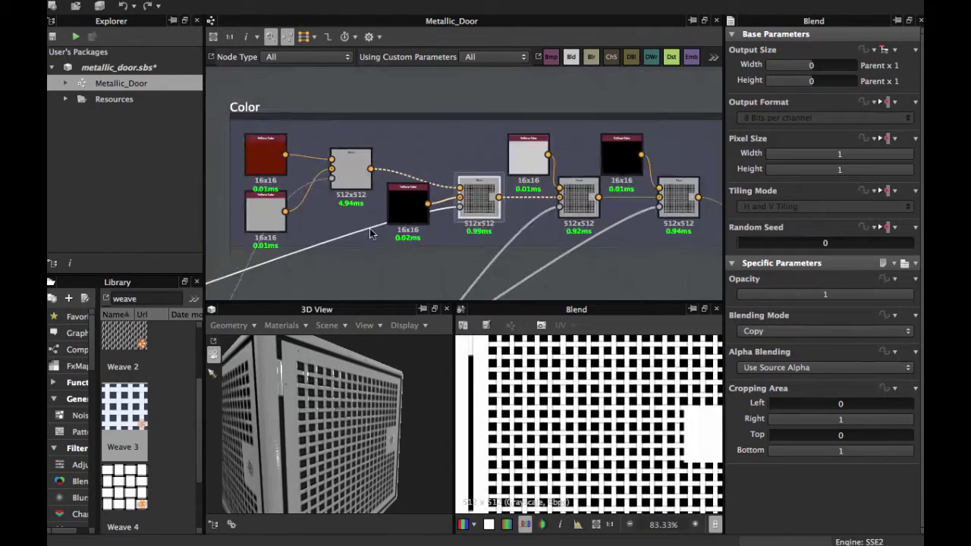
{"action": "middle_click_drag", "start_coordinate": [281, 249], "coordinate": [606, 131]}
{"action": "middle_click_drag", "start_coordinate": [266, 215], "coordinate": [531, 136]}
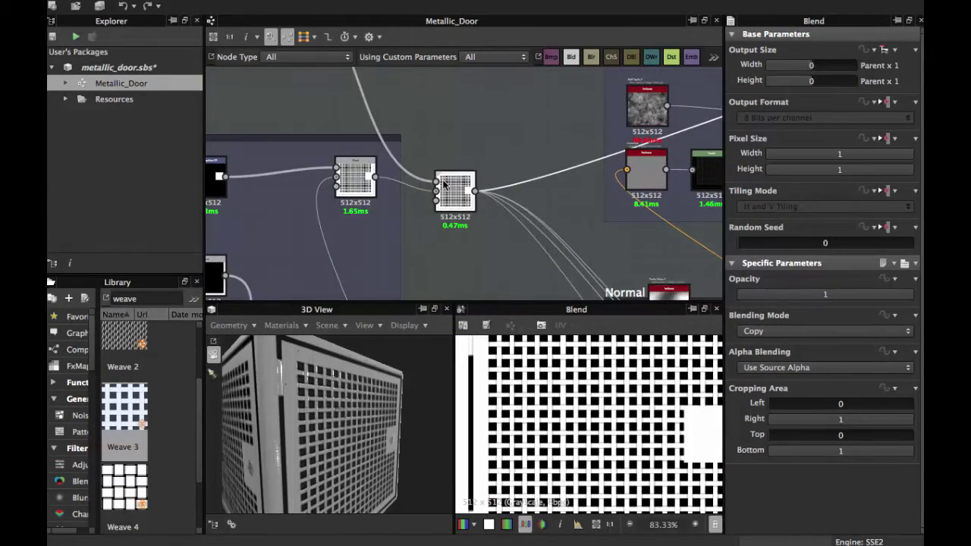
{"action": "left_click", "coordinate": [454, 187]}
{"action": "scroll", "coordinate": [459, 186], "scroll_direction": "down", "scroll_amount": 2}
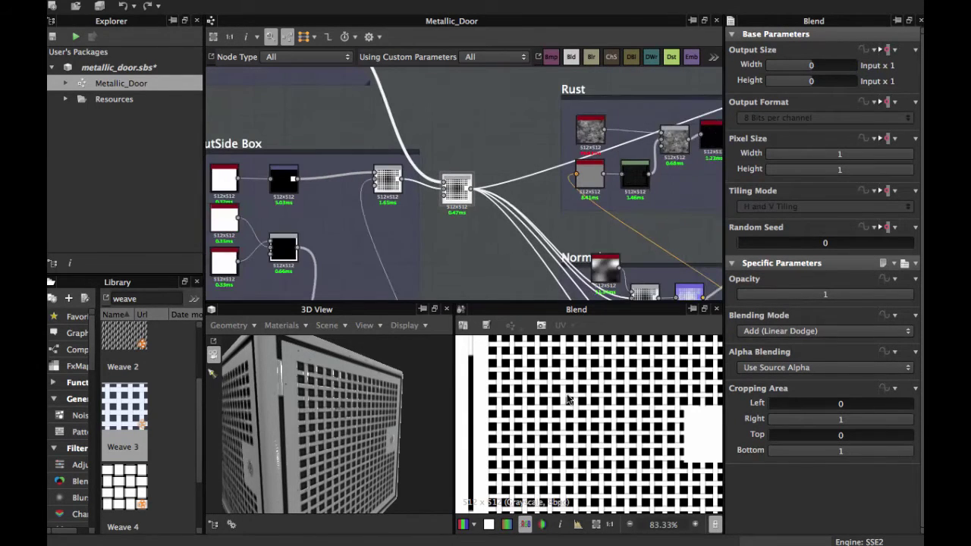
{"action": "scroll", "coordinate": [565, 440], "scroll_direction": "down", "scroll_amount": 3}
{"action": "scroll", "coordinate": [584, 425], "scroll_direction": "up", "scroll_amount": 1}
Return to the Color group and preview the second Blend's whole door texture.
{"action": "middle_click_drag", "start_coordinate": [538, 186], "coordinate": [309, 262]}
{"action": "middle_click_drag", "start_coordinate": [511, 164], "coordinate": [279, 271]}
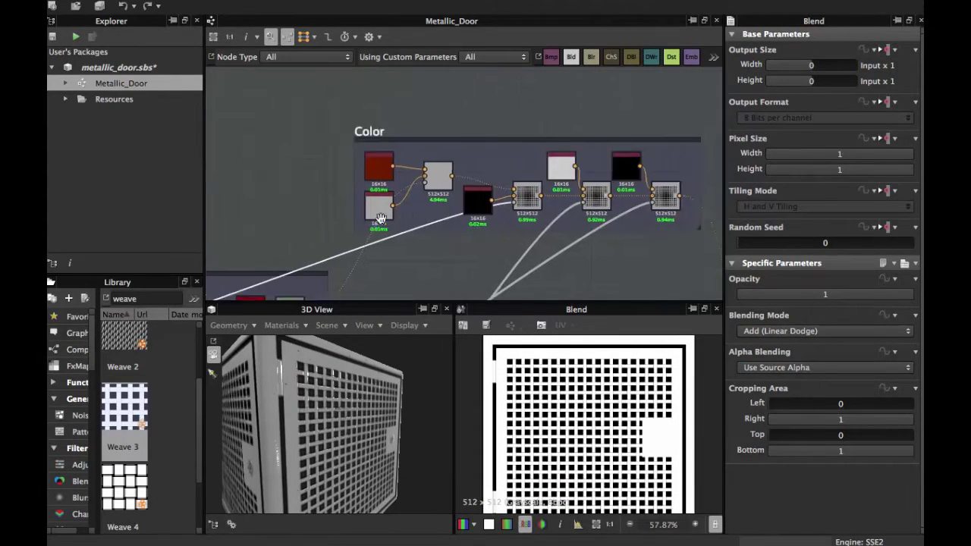
{"action": "scroll", "coordinate": [388, 226], "scroll_direction": "up", "scroll_amount": 5}
{"action": "middle_click_drag", "start_coordinate": [474, 204], "coordinate": [333, 220]}
{"action": "double_click", "coordinate": [475, 208]}
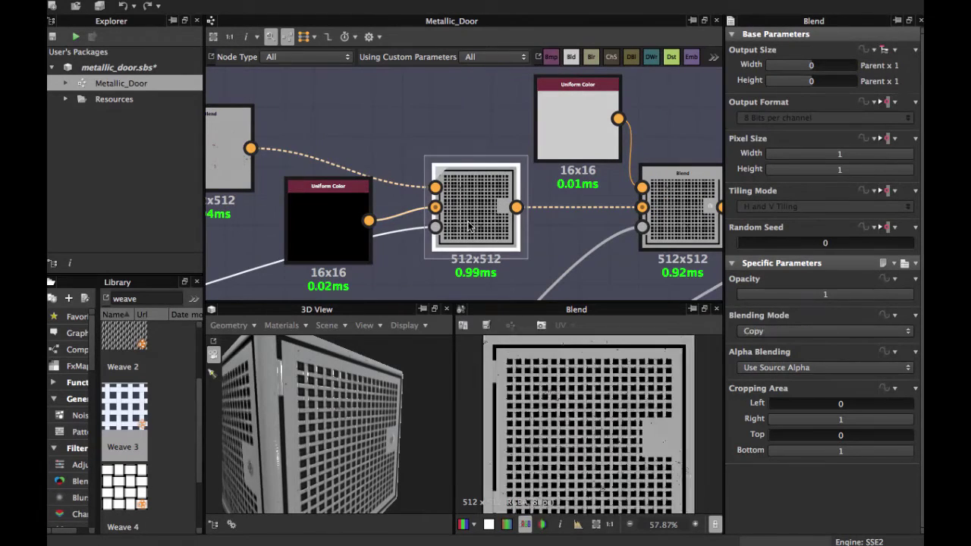
{"action": "scroll", "coordinate": [579, 417], "scroll_direction": "down", "scroll_amount": 2}
{"action": "middle_click_drag", "start_coordinate": [501, 190], "coordinate": [401, 197]}
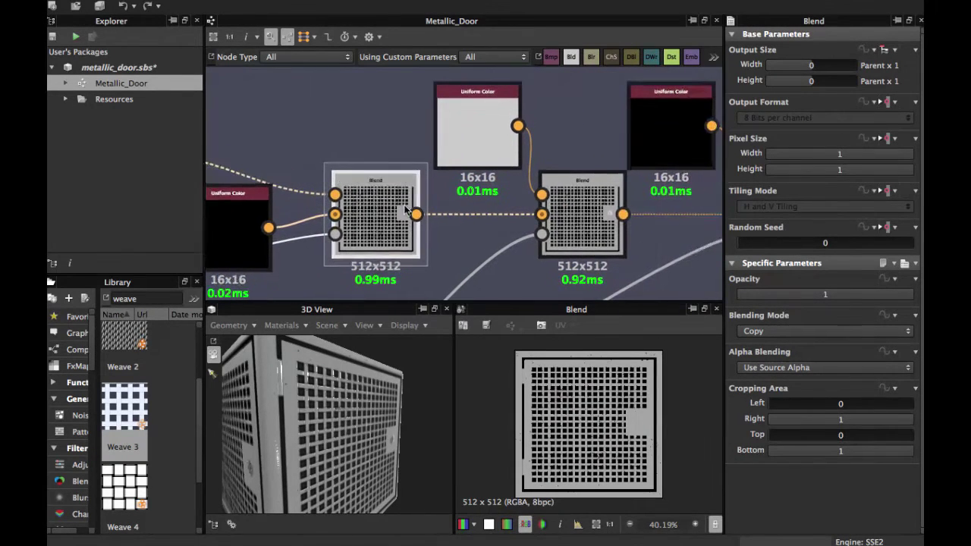
Preview the Color group's third Blend, which adds the key hole color to the door.
{"action": "double_click", "coordinate": [584, 213]}
{"action": "scroll", "coordinate": [570, 206], "scroll_direction": "down", "scroll_amount": 2}
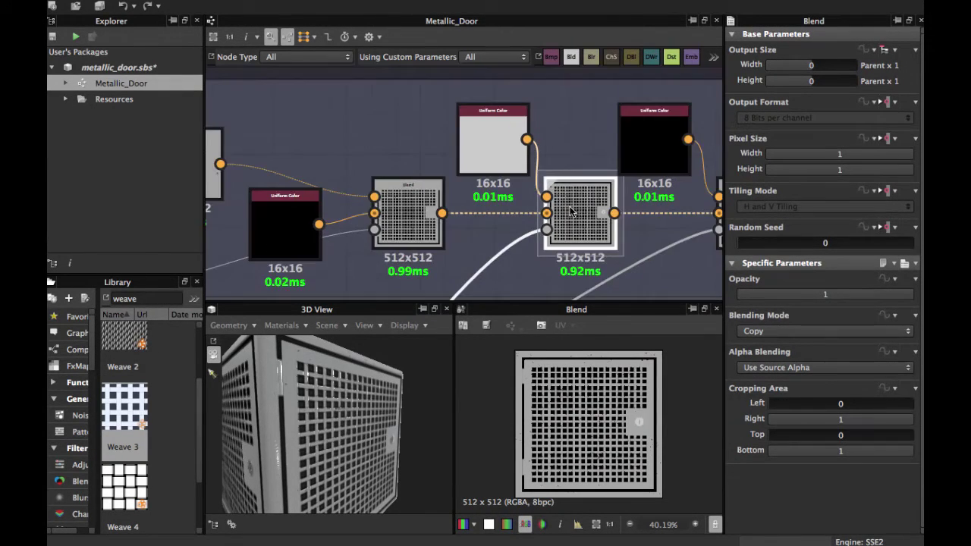
{"action": "middle_click_drag", "start_coordinate": [568, 199], "coordinate": [543, 217]}
Preview the light grey Uniform Color feeding the third Blend and examine the key hole on the 3D model.
{"action": "left_click", "coordinate": [460, 156]}
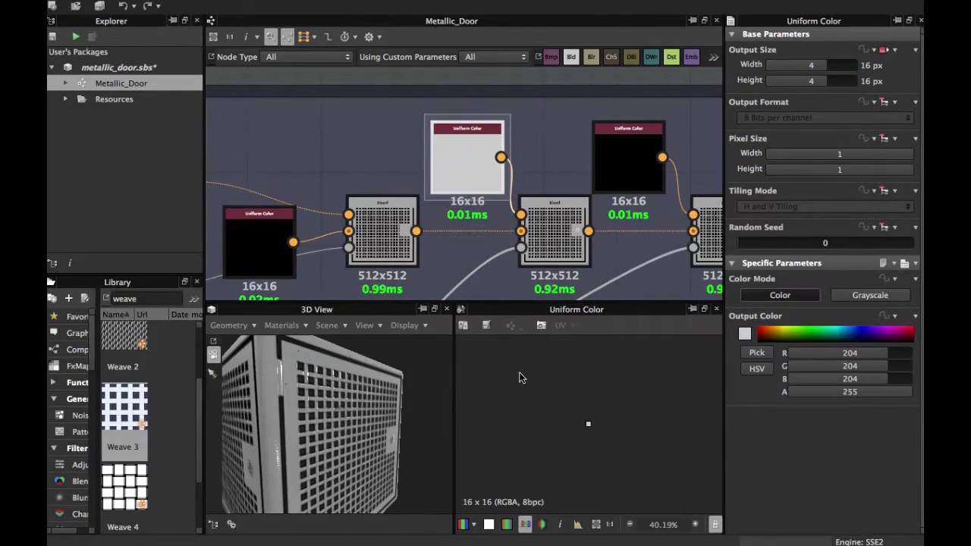
{"action": "scroll", "coordinate": [602, 434], "scroll_direction": "up", "scroll_amount": 5}
{"action": "scroll", "coordinate": [352, 380], "scroll_direction": "up", "scroll_amount": 4}
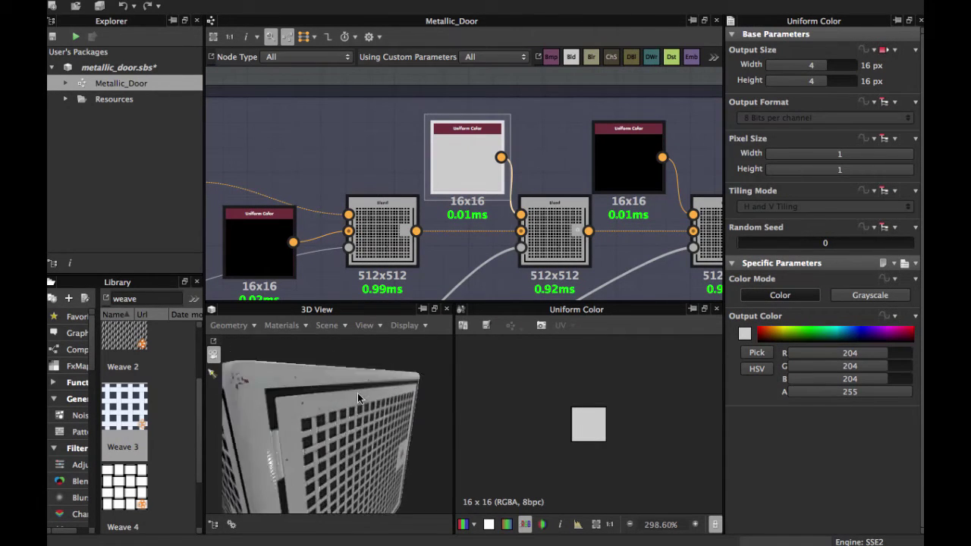
{"action": "left_click_drag", "start_coordinate": [358, 391], "coordinate": [312, 385]}
{"action": "scroll", "coordinate": [307, 371], "scroll_direction": "up", "scroll_amount": 3}
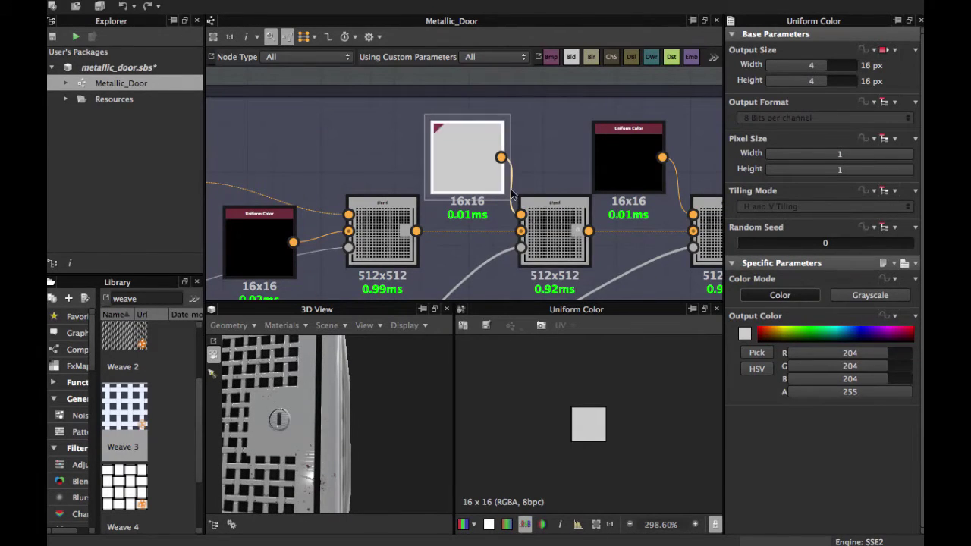
Preview the Color group's third Blend and trace its mask back to the Normal node outside the Key Hole group.
{"action": "double_click", "coordinate": [561, 233]}
{"action": "scroll", "coordinate": [561, 233], "scroll_direction": "down", "scroll_amount": 3}
{"action": "middle_click_drag", "start_coordinate": [489, 268], "coordinate": [571, 76]}
{"action": "scroll", "coordinate": [518, 188], "scroll_direction": "down", "scroll_amount": 3}
{"action": "mouse_move", "coordinate": [496, 192]}
{"action": "middle_mouse_down"}
{"action": "mouse_move", "coordinate": [559, 89]}
{"action": "mouse_move", "coordinate": [610, 91]}
{"action": "mouse_move", "coordinate": [496, 157]}
{"action": "mouse_move", "coordinate": [557, 147]}
{"action": "middle_mouse_up"}
{"action": "scroll", "coordinate": [479, 184], "scroll_direction": "up", "scroll_amount": 3}
{"action": "scroll", "coordinate": [438, 190], "scroll_direction": "up", "scroll_amount": 5}
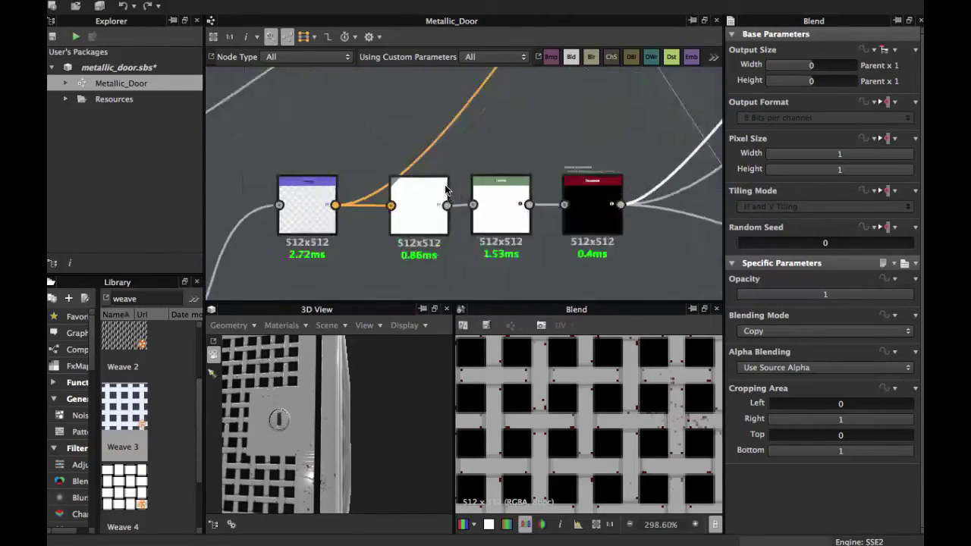
{"action": "middle_click_drag", "start_coordinate": [439, 190], "coordinate": [551, 179]}
{"action": "scroll", "coordinate": [394, 206], "scroll_direction": "down", "scroll_amount": 3}
{"action": "middle_click_drag", "start_coordinate": [317, 241], "coordinate": [335, 246]}
{"action": "double_click", "coordinate": [427, 188]}
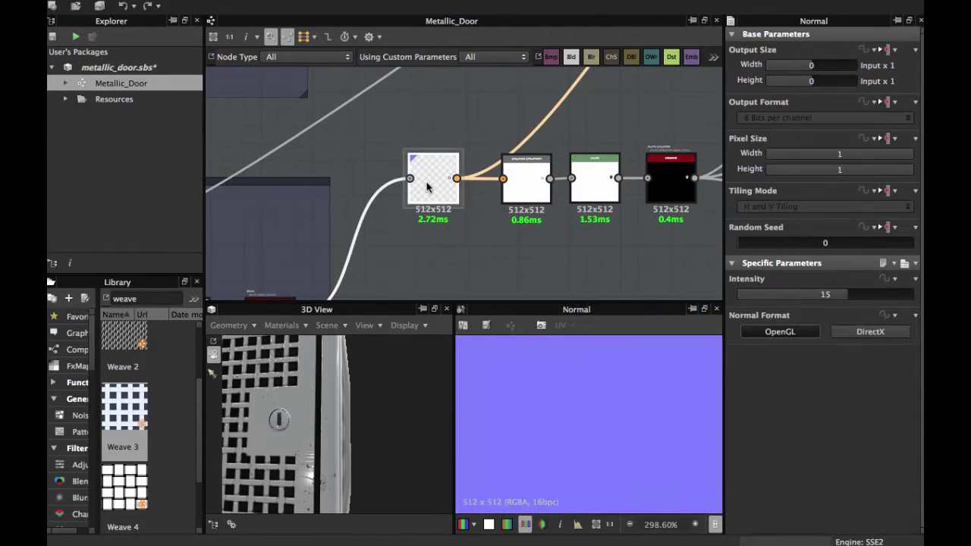
{"action": "middle_click_drag", "start_coordinate": [463, 172], "coordinate": [384, 189]}
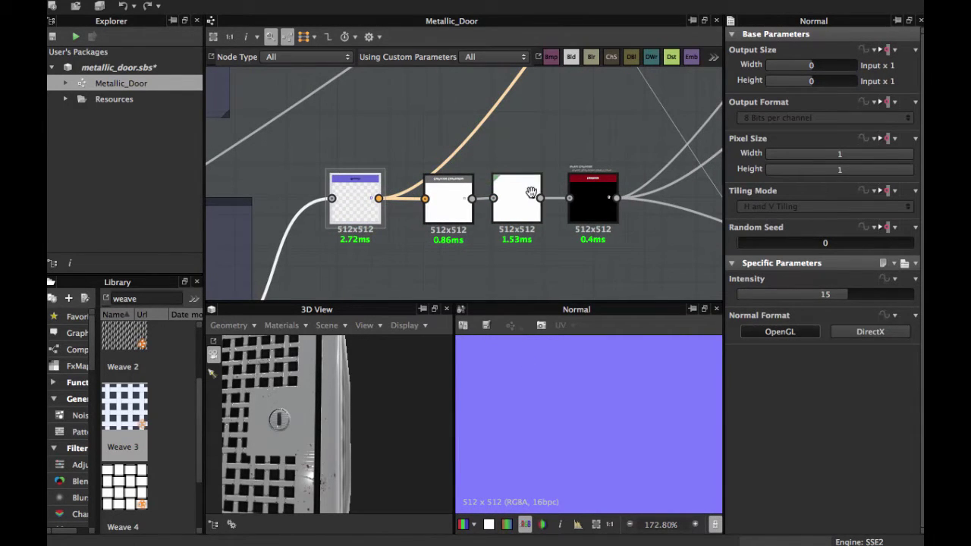
Return to the Color group, preview the light grey Uniform Color, and examine the key hole up close on the 3D model.
{"action": "middle_click_drag", "start_coordinate": [531, 192], "coordinate": [489, 226]}
{"action": "scroll", "coordinate": [514, 145], "scroll_direction": "down", "scroll_amount": 4}
{"action": "middle_click_drag", "start_coordinate": [515, 144], "coordinate": [387, 293]}
{"action": "middle_click_drag", "start_coordinate": [523, 114], "coordinate": [352, 287]}
{"action": "middle_click_drag", "start_coordinate": [552, 129], "coordinate": [439, 229]}
{"action": "middle_click_drag", "start_coordinate": [533, 139], "coordinate": [465, 214]}
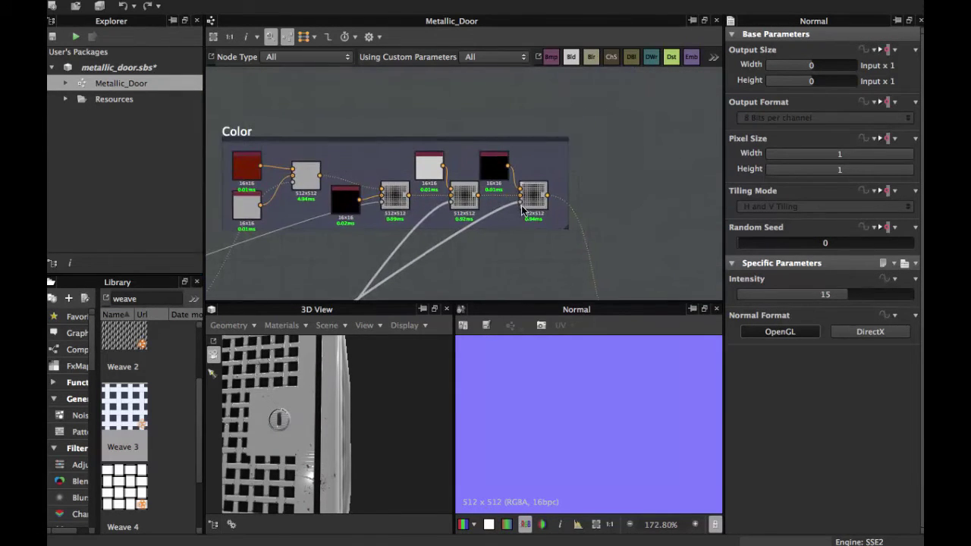
{"action": "scroll", "coordinate": [521, 205], "scroll_direction": "up", "scroll_amount": 3}
{"action": "double_click", "coordinate": [390, 151]}
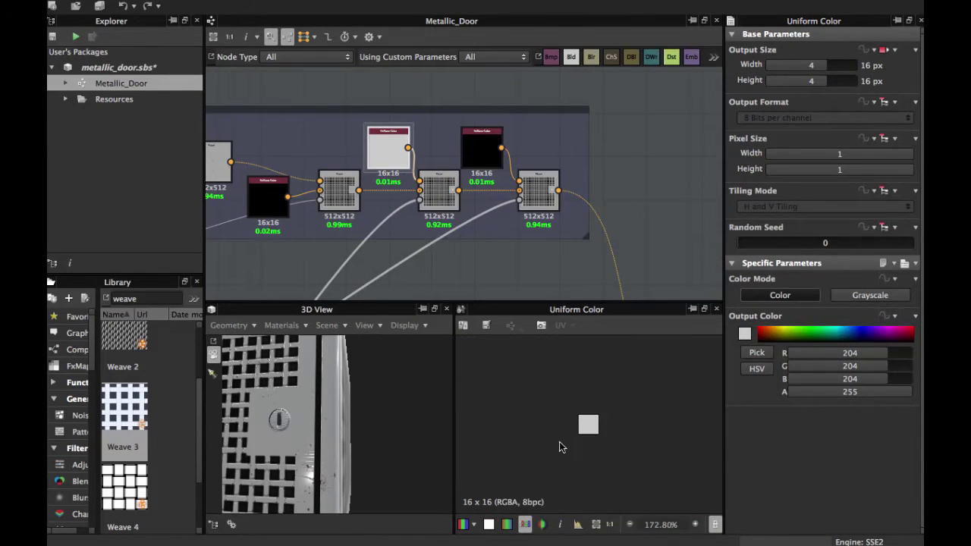
{"action": "scroll", "coordinate": [288, 426], "scroll_direction": "up", "scroll_amount": 5}
{"action": "middle_click_drag", "start_coordinate": [264, 433], "coordinate": [290, 420]}
{"action": "scroll", "coordinate": [382, 243], "scroll_direction": "down", "scroll_amount": 3}
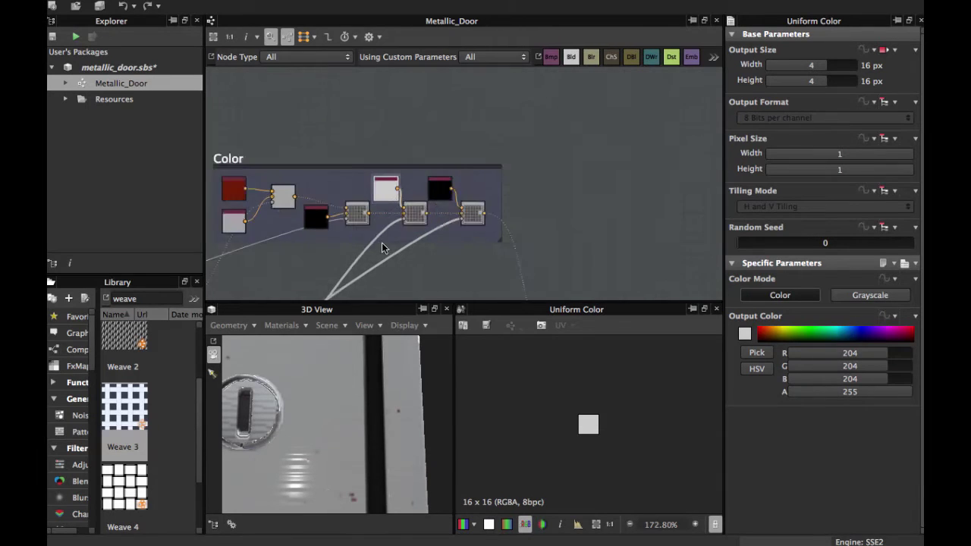
Go back to the mask chain beside the Key Hole group and preview its Normal node.
{"action": "middle_click_drag", "start_coordinate": [382, 242], "coordinate": [448, 176]}
{"action": "middle_click_drag", "start_coordinate": [372, 257], "coordinate": [504, 114]}
{"action": "middle_click_drag", "start_coordinate": [442, 208], "coordinate": [513, 95]}
{"action": "middle_click_drag", "start_coordinate": [403, 210], "coordinate": [452, 171]}
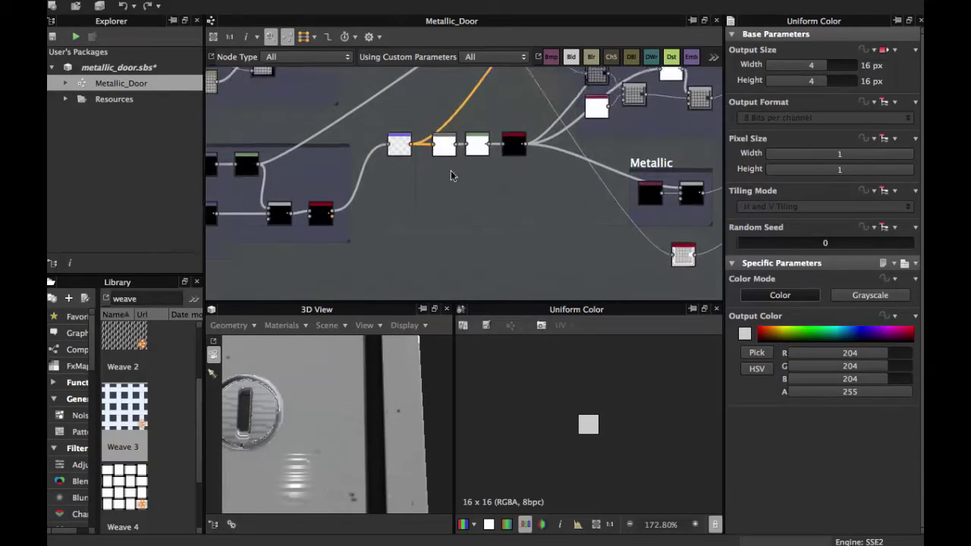
{"action": "scroll", "coordinate": [397, 187], "scroll_direction": "up", "scroll_amount": 4}
{"action": "middle_click_drag", "start_coordinate": [397, 187], "coordinate": [384, 280]}
{"action": "double_click", "coordinate": [388, 203]}
{"action": "scroll", "coordinate": [422, 219], "scroll_direction": "up", "scroll_amount": 3}
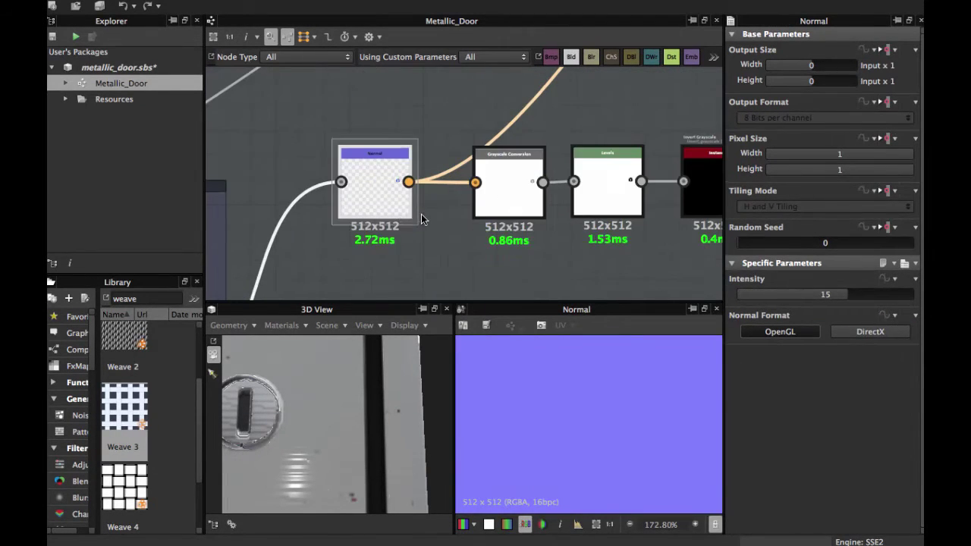
{"action": "middle_click_drag", "start_coordinate": [422, 219], "coordinate": [345, 232]}
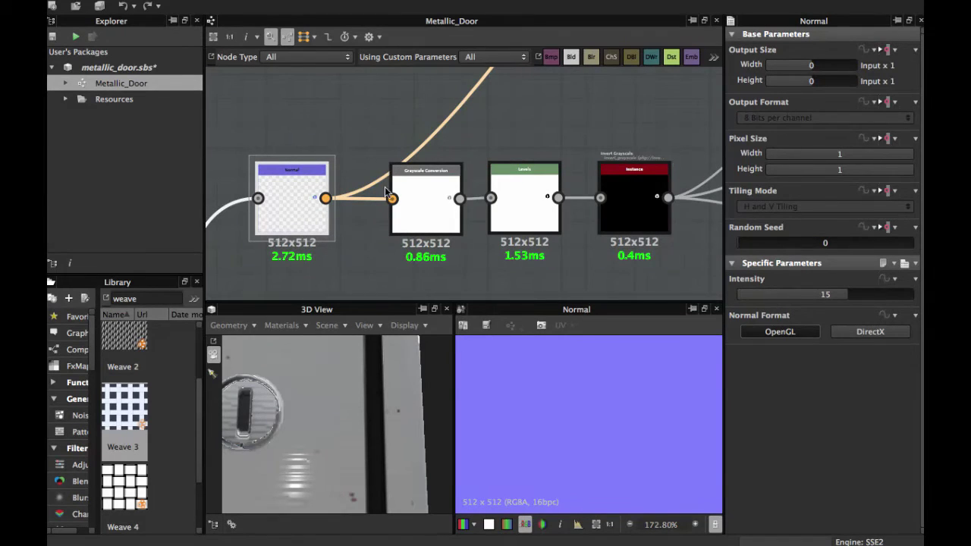
Preview the Grayscale Conversion fed by the Normal node and examine the key hole shape in its output.
{"action": "double_click", "coordinate": [431, 203]}
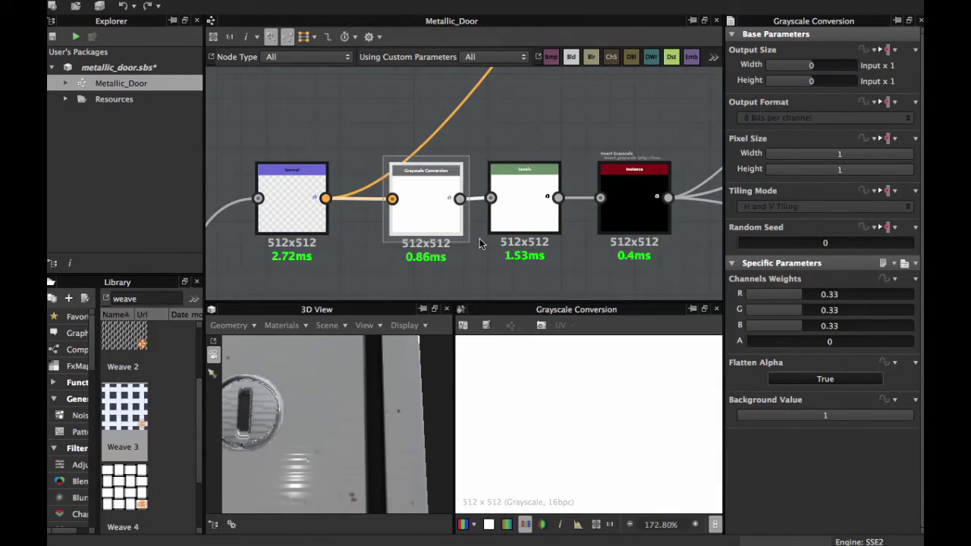
{"action": "scroll", "coordinate": [588, 421], "scroll_direction": "down", "scroll_amount": 5}
{"action": "scroll", "coordinate": [589, 421], "scroll_direction": "up", "scroll_amount": 3}
{"action": "middle_click_drag", "start_coordinate": [645, 425], "coordinate": [492, 397]}
{"action": "scroll", "coordinate": [554, 399], "scroll_direction": "up", "scroll_amount": 2}
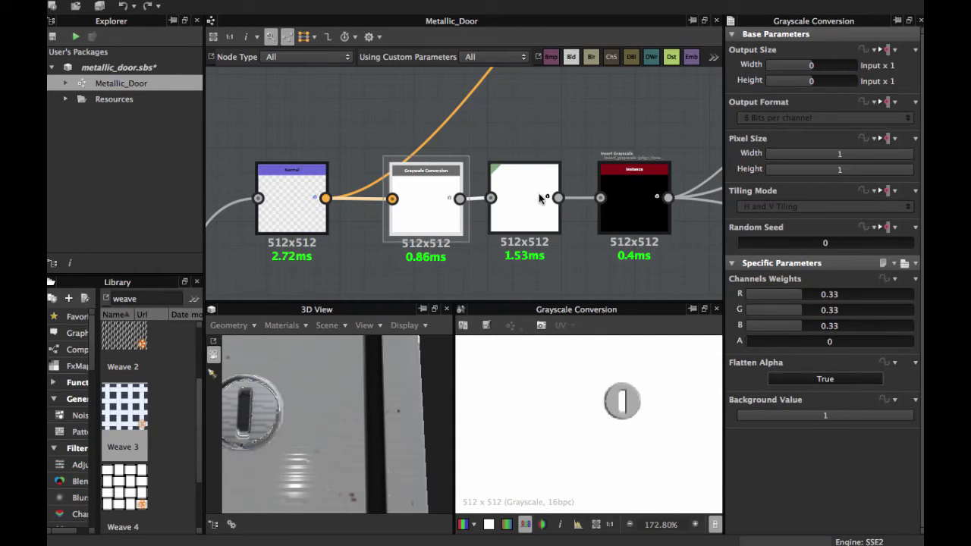
Preview the Levels node following the Grayscale Conversion and examine the key hole contrast.
{"action": "middle_click_drag", "start_coordinate": [540, 198], "coordinate": [463, 201]}
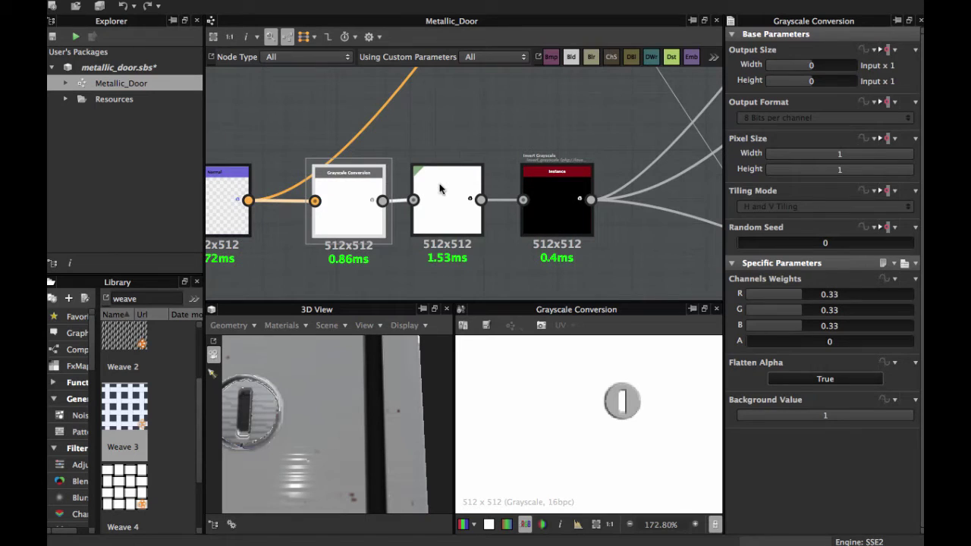
{"action": "left_click", "coordinate": [440, 189]}
{"action": "scroll", "coordinate": [578, 403], "scroll_direction": "down", "scroll_amount": 5}
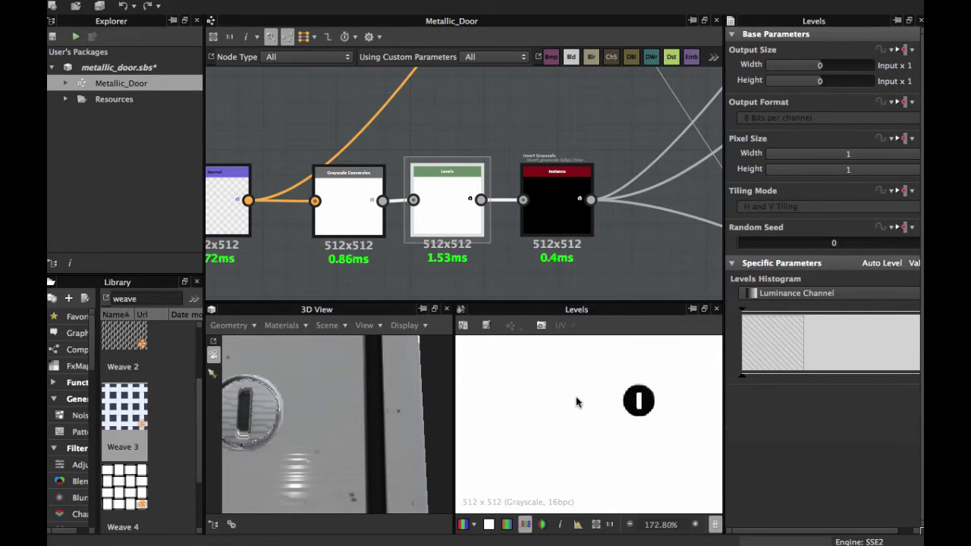
{"action": "scroll", "coordinate": [579, 403], "scroll_direction": "up", "scroll_amount": 3}
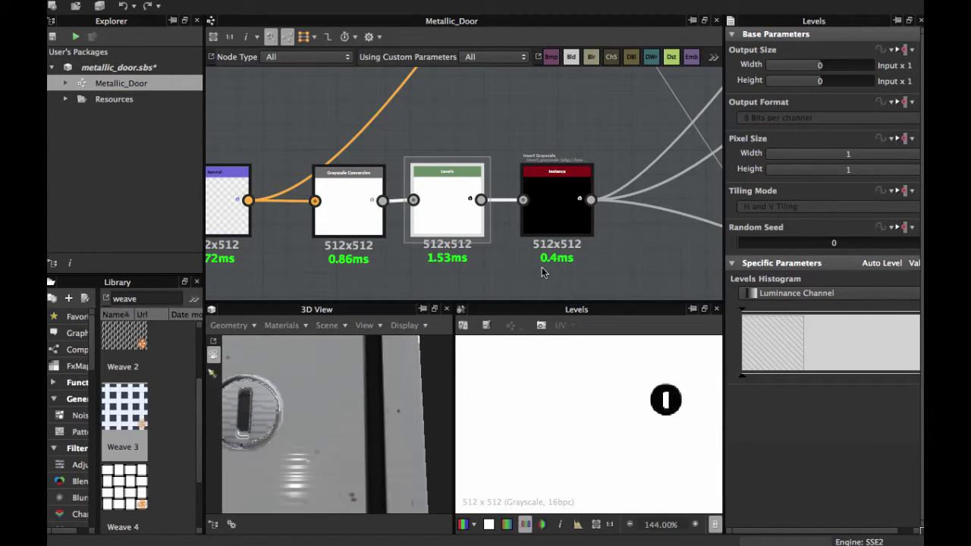
Preview the Invert Grayscale node at the end of the chain and examine the key hole mask.
{"action": "middle_click_drag", "start_coordinate": [476, 185], "coordinate": [383, 198]}
{"action": "double_click", "coordinate": [481, 215]}
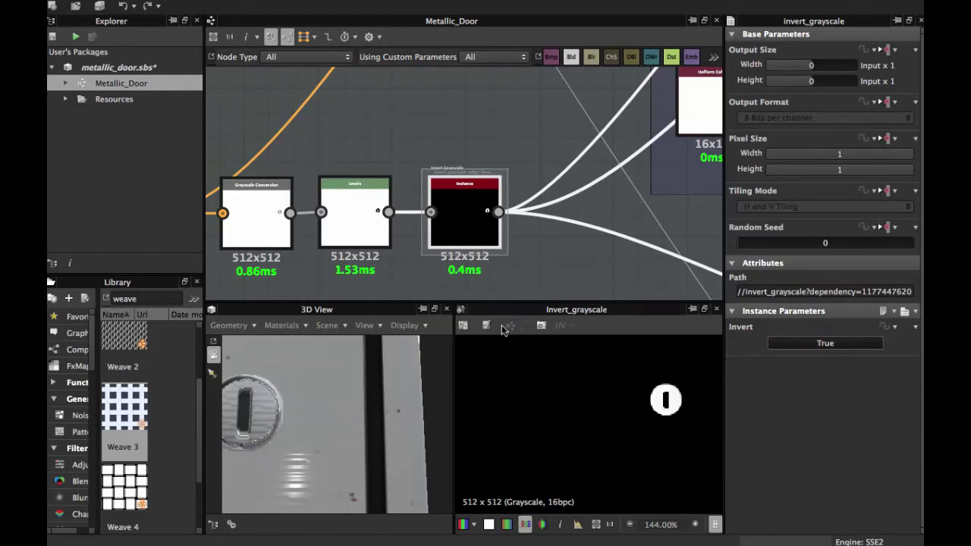
{"action": "scroll", "coordinate": [588, 366], "scroll_direction": "down", "scroll_amount": 3}
{"action": "scroll", "coordinate": [556, 136], "scroll_direction": "down", "scroll_amount": 3}
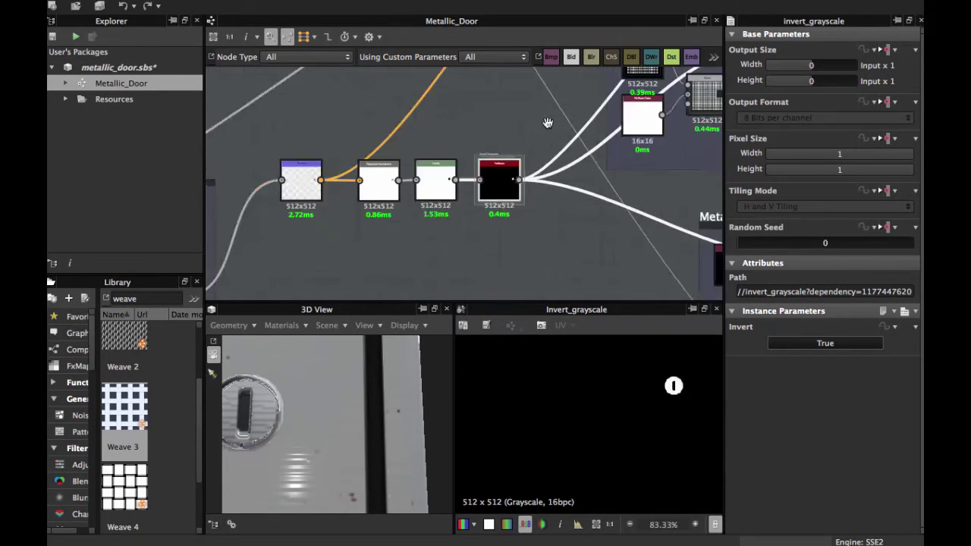
Follow the inverted mask's link to the Color group and preview the light grey Uniform Color beside the third Blend.
{"action": "middle_click_drag", "start_coordinate": [547, 124], "coordinate": [464, 228]}
{"action": "middle_click_drag", "start_coordinate": [587, 113], "coordinate": [421, 285]}
{"action": "middle_click_drag", "start_coordinate": [588, 95], "coordinate": [433, 283]}
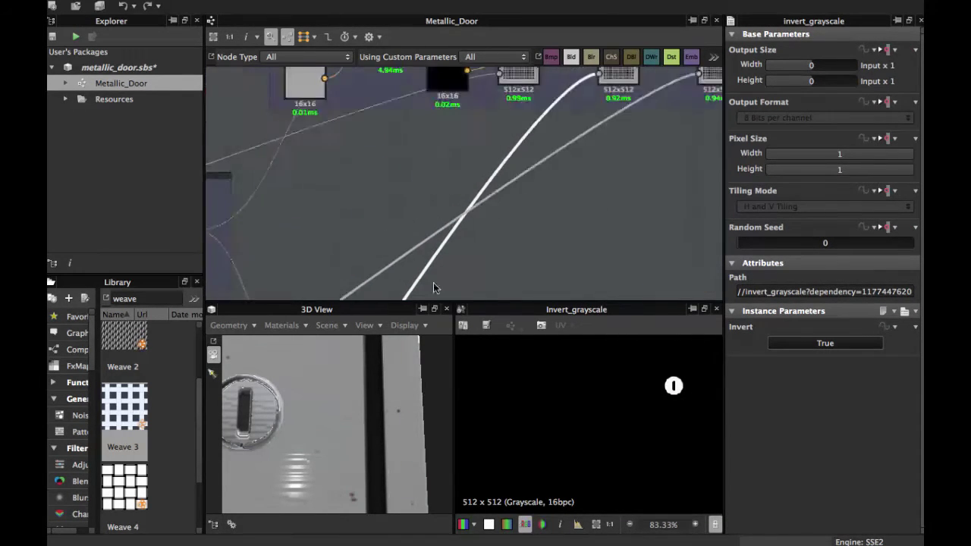
{"action": "middle_click_drag", "start_coordinate": [506, 171], "coordinate": [429, 252]}
{"action": "scroll", "coordinate": [399, 137], "scroll_direction": "up", "scroll_amount": 3}
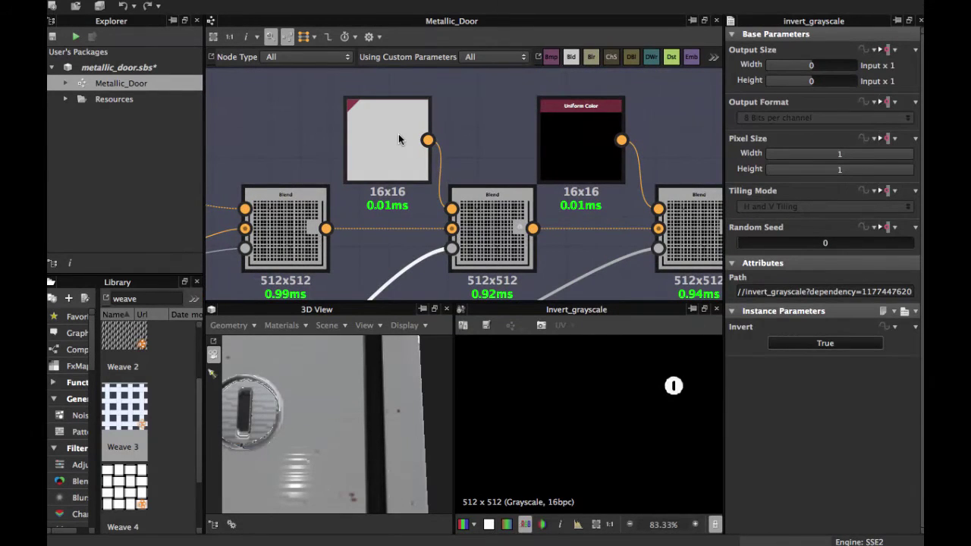
{"action": "left_click", "coordinate": [399, 136]}
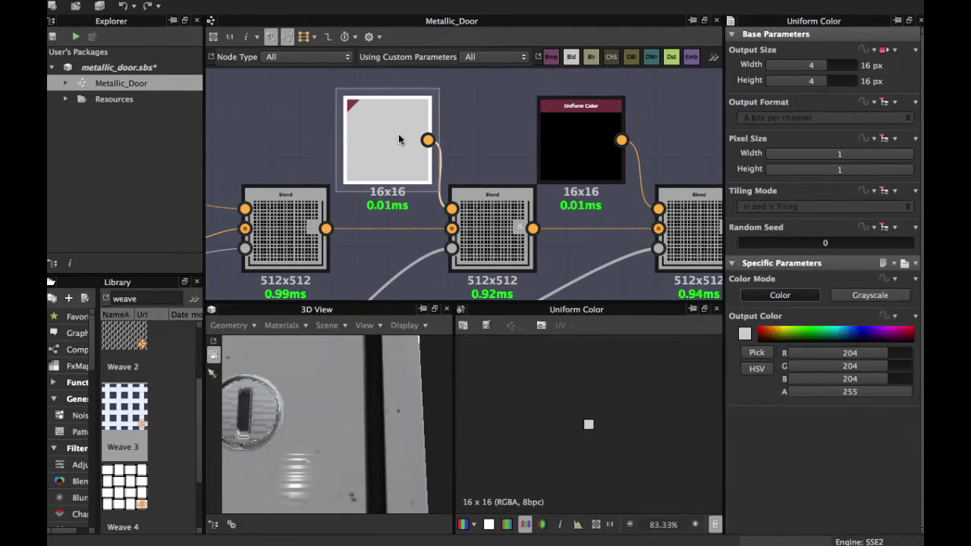
Compare the second Blend's output with the third Blend's to examine the added key hole color.
{"action": "left_click", "coordinate": [489, 243]}
{"action": "double_click", "coordinate": [293, 230]}
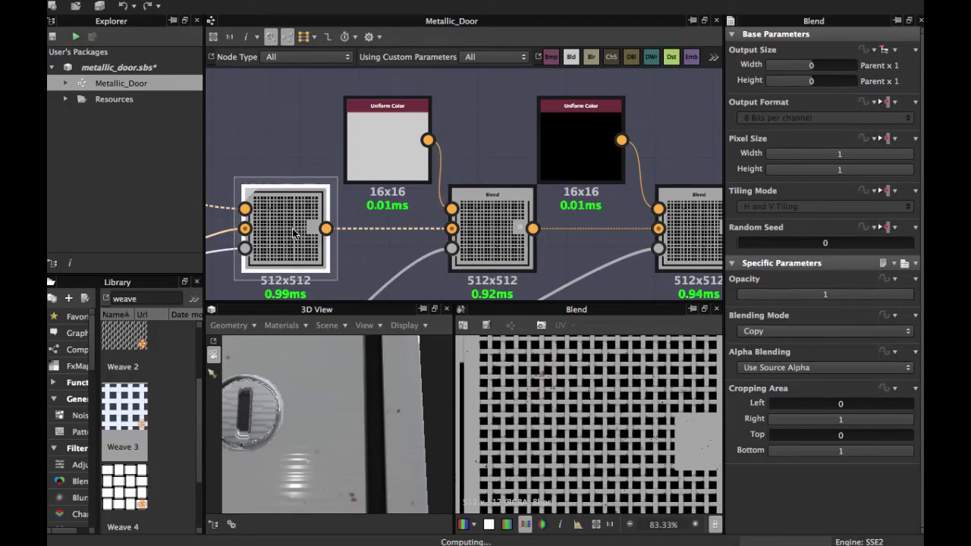
{"action": "double_click", "coordinate": [480, 232]}
{"action": "scroll", "coordinate": [479, 231], "scroll_direction": "down", "scroll_amount": 3}
{"action": "middle_click_drag", "start_coordinate": [391, 235], "coordinate": [444, 211]}
{"action": "scroll", "coordinate": [555, 206], "scroll_direction": "down", "scroll_amount": 3}
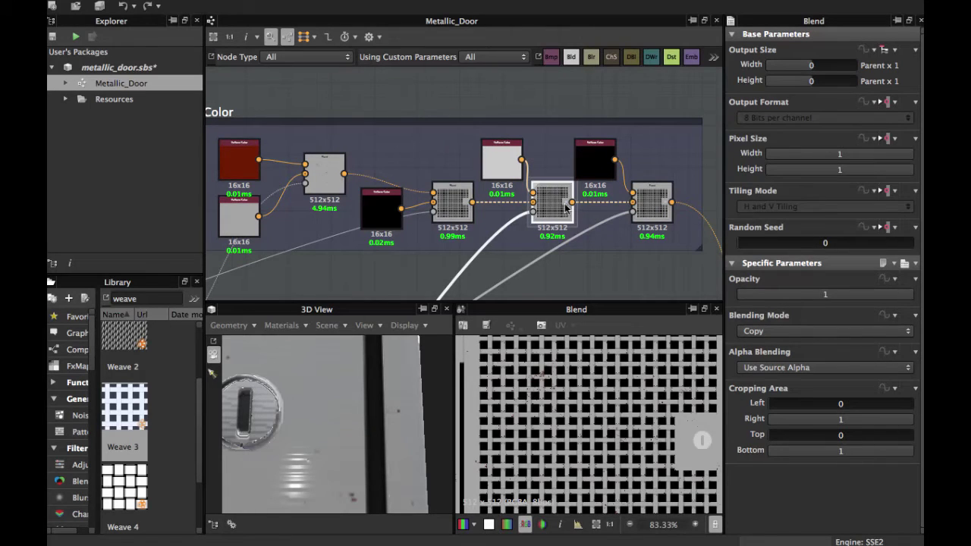
Preview the Color group's first Blend, then the second Blend's mask input and its combined output.
{"action": "middle_click_drag", "start_coordinate": [289, 159], "coordinate": [329, 163]}
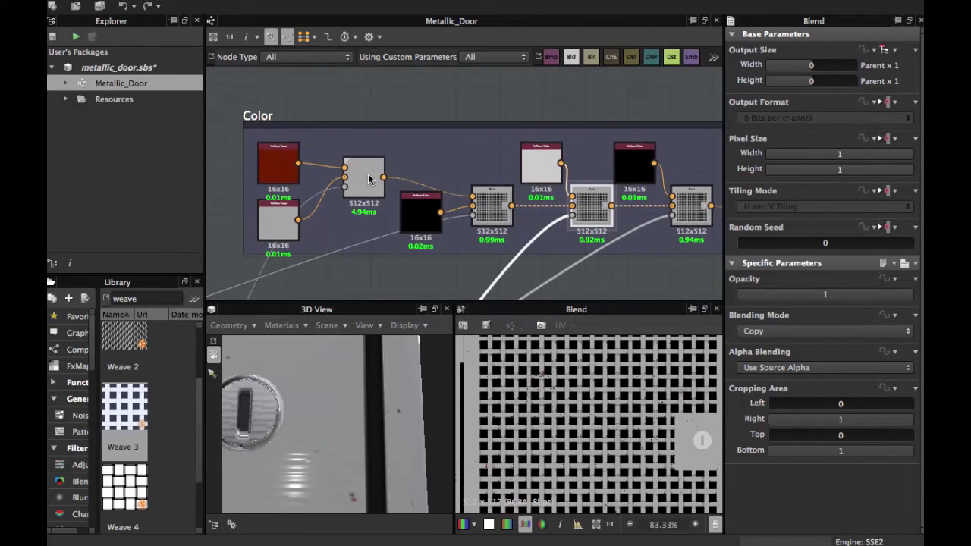
{"action": "scroll", "coordinate": [366, 180], "scroll_direction": "up", "scroll_amount": 2}
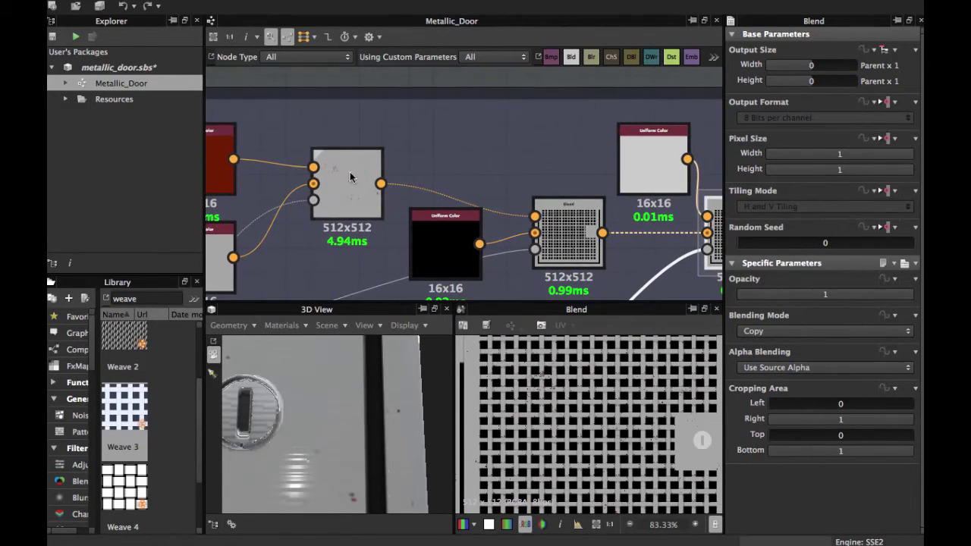
{"action": "double_click", "coordinate": [350, 177]}
{"action": "middle_click_drag", "start_coordinate": [529, 230], "coordinate": [454, 203]}
{"action": "double_click", "coordinate": [459, 220]}
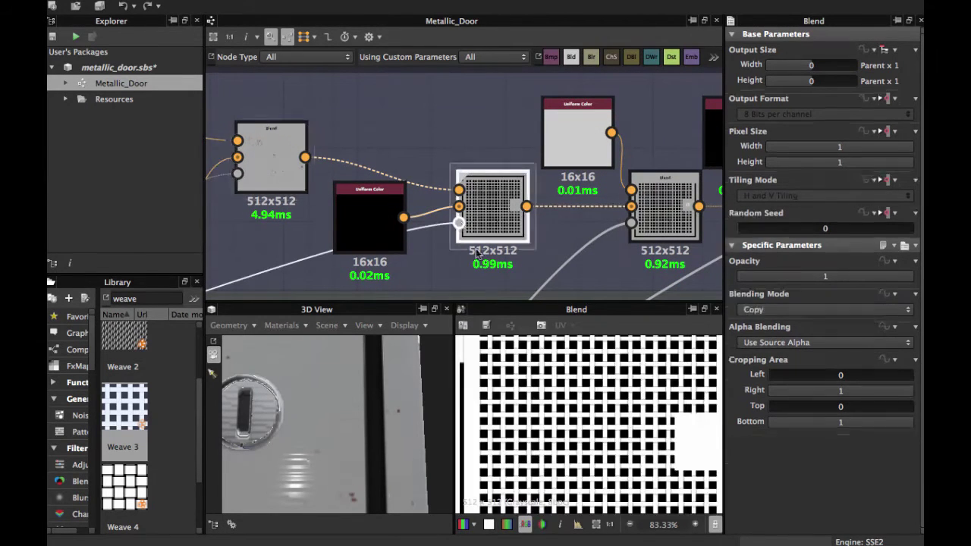
{"action": "double_click", "coordinate": [478, 203]}
{"action": "scroll", "coordinate": [478, 204], "scroll_direction": "down", "scroll_amount": 2}
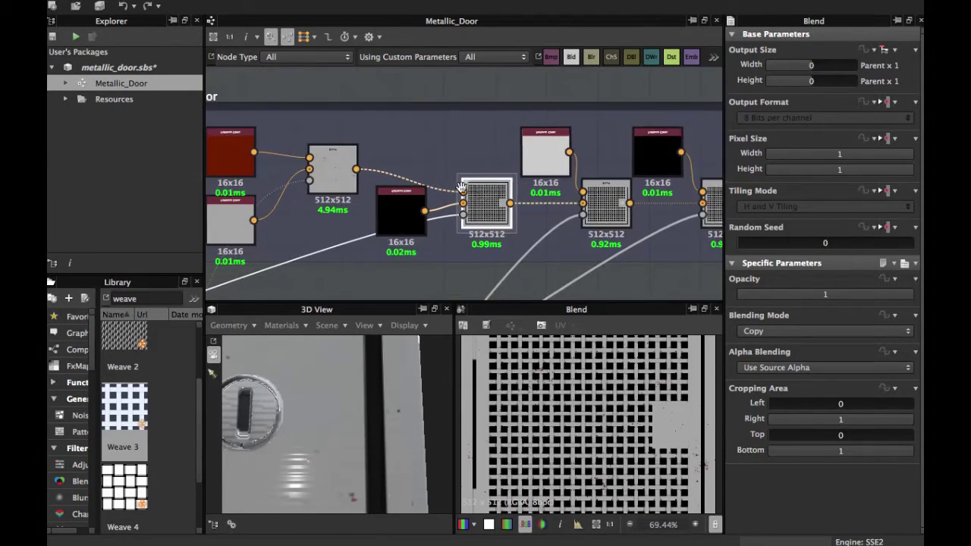
{"action": "middle_click_drag", "start_coordinate": [482, 203], "coordinate": [447, 191]}
{"action": "scroll", "coordinate": [449, 192], "scroll_direction": "up", "scroll_amount": 1}
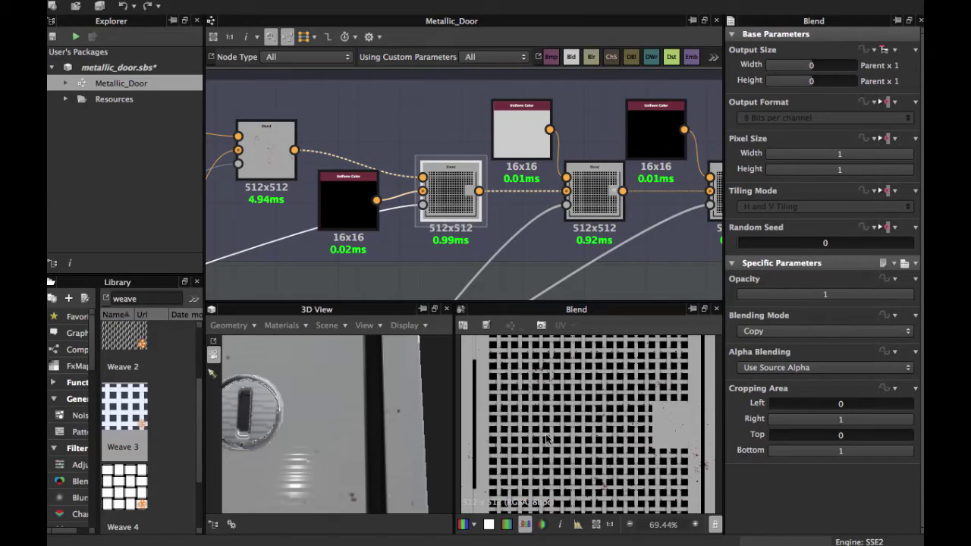
Preview the third Blend along with its mask input and light grey Uniform Color source.
{"action": "middle_click_drag", "start_coordinate": [561, 184], "coordinate": [458, 220]}
{"action": "double_click", "coordinate": [485, 223]}
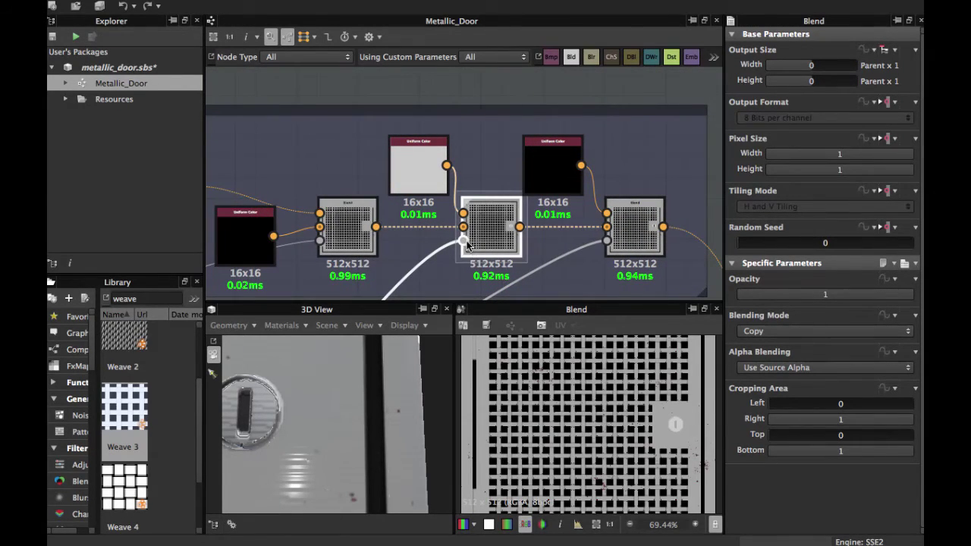
{"action": "double_click", "coordinate": [466, 242]}
{"action": "double_click", "coordinate": [432, 181]}
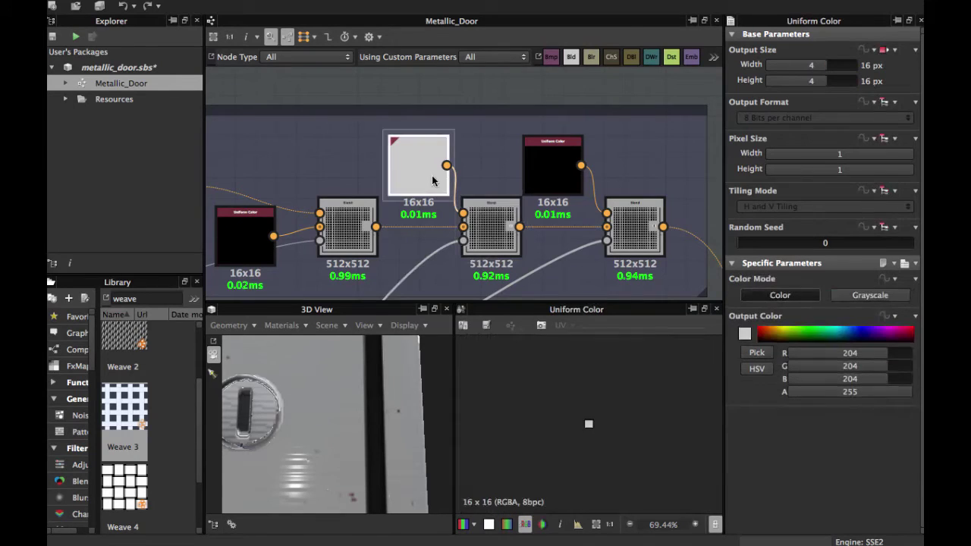
{"action": "left_click", "coordinate": [472, 225]}
{"action": "double_click", "coordinate": [494, 239]}
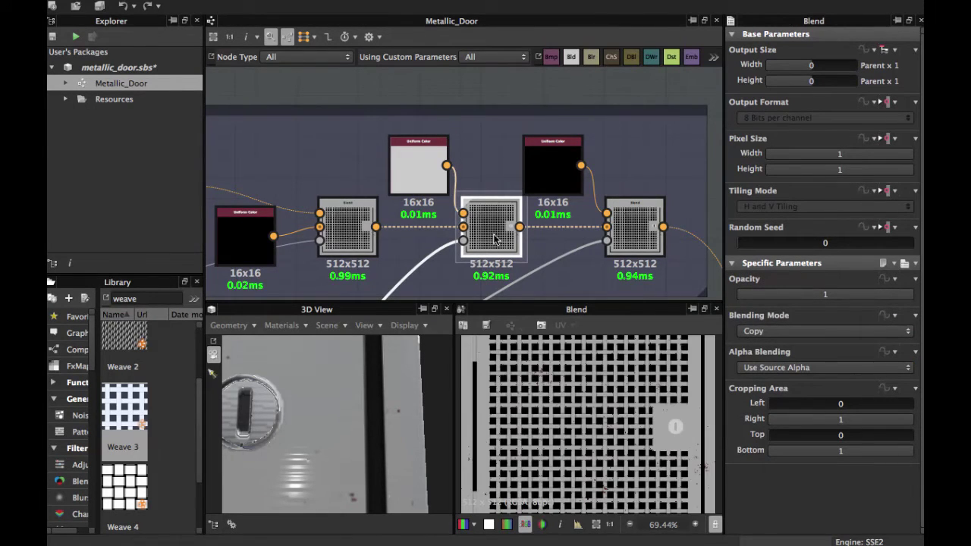
Preview the Color group's fourth Blend and examine the key slot in its mask input.
{"action": "scroll", "coordinate": [494, 239], "scroll_direction": "up", "scroll_amount": 2}
{"action": "middle_click_drag", "start_coordinate": [522, 224], "coordinate": [371, 225]}
{"action": "left_click", "coordinate": [498, 238]}
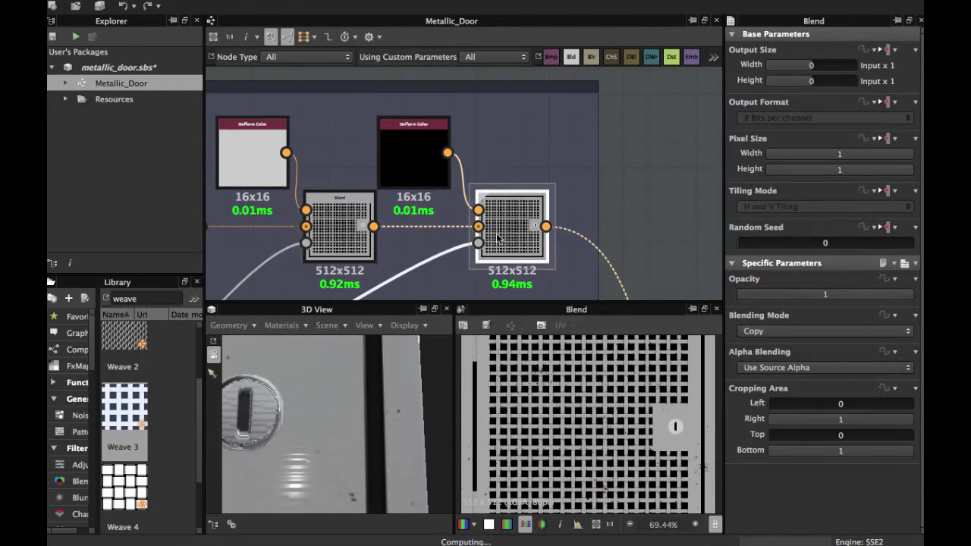
{"action": "double_click", "coordinate": [480, 244]}
{"action": "scroll", "coordinate": [701, 470], "scroll_direction": "up", "scroll_amount": 4}
{"action": "middle_click_drag", "start_coordinate": [702, 470], "coordinate": [586, 427]}
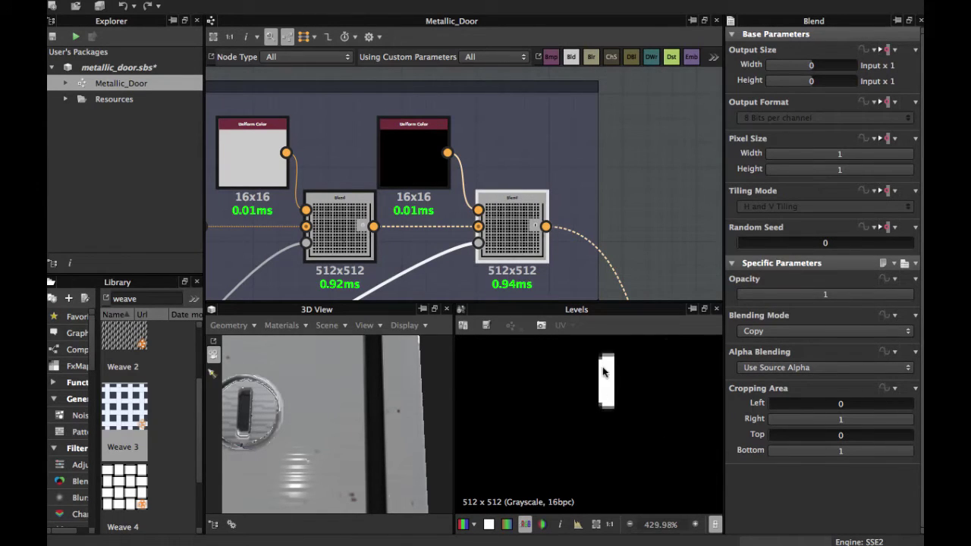
{"action": "scroll", "coordinate": [389, 240], "scroll_direction": "down", "scroll_amount": 2}
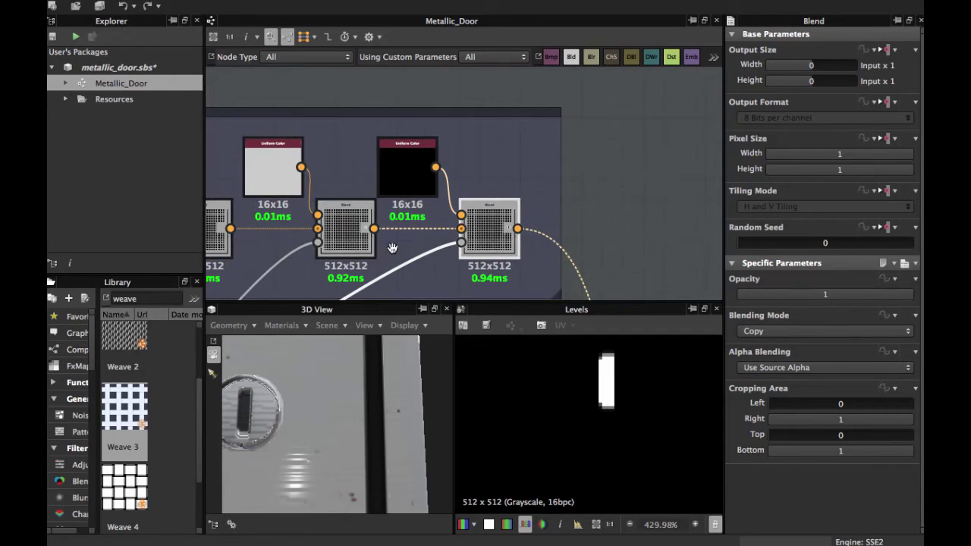
Preview the fourth Blend's black Uniform Color and trace the Blend's mask back to the Key Hole group's Levels node.
{"action": "double_click", "coordinate": [423, 168]}
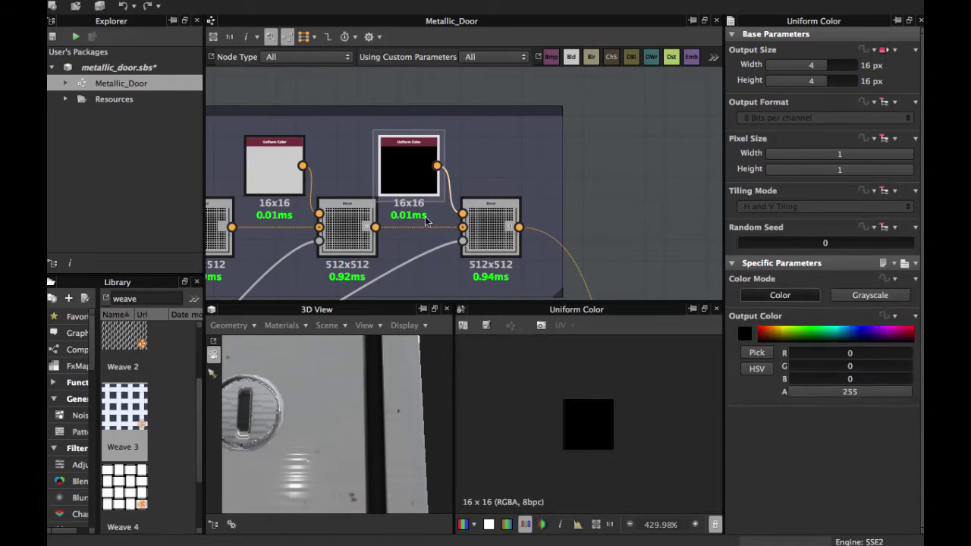
{"action": "scroll", "coordinate": [423, 222], "scroll_direction": "down", "scroll_amount": 4}
{"action": "middle_click_drag", "start_coordinate": [335, 268], "coordinate": [530, 105]}
{"action": "middle_click_drag", "start_coordinate": [373, 195], "coordinate": [500, 125]}
{"action": "mouse_move", "coordinate": [429, 185]}
{"action": "middle_mouse_down"}
{"action": "mouse_move", "coordinate": [512, 147]}
{"action": "mouse_move", "coordinate": [562, 106]}
{"action": "middle_mouse_up"}
{"action": "middle_click_drag", "start_coordinate": [424, 197], "coordinate": [559, 111]}
{"action": "mouse_move", "coordinate": [357, 227]}
{"action": "middle_mouse_down"}
{"action": "mouse_move", "coordinate": [523, 119]}
{"action": "mouse_move", "coordinate": [463, 145]}
{"action": "middle_mouse_up"}
{"action": "scroll", "coordinate": [396, 190], "scroll_direction": "up", "scroll_amount": 5}
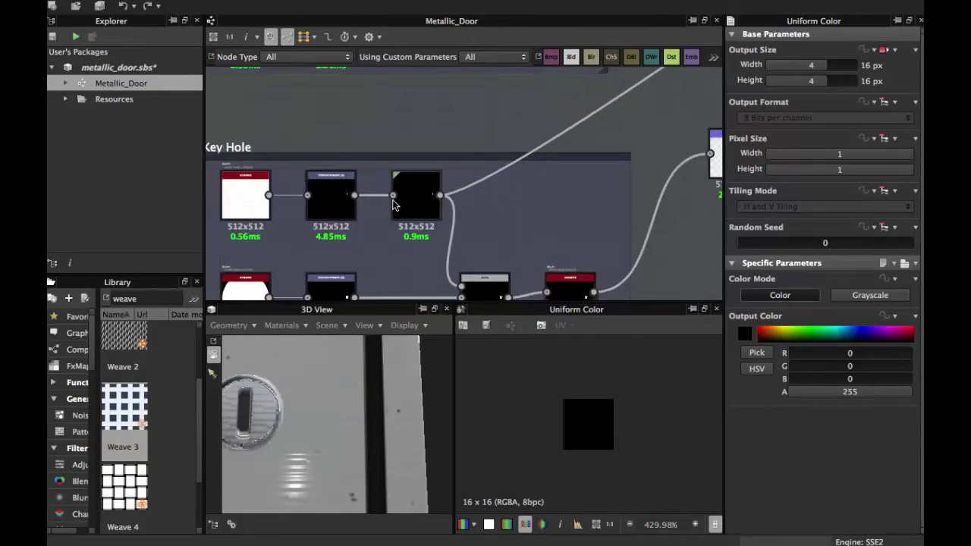
{"action": "left_click", "coordinate": [451, 217]}
Examine how the Key Hole group's nodes connect and lead out to the Normal node.
{"action": "scroll", "coordinate": [452, 212], "scroll_direction": "down", "scroll_amount": 1}
{"action": "middle_click_drag", "start_coordinate": [437, 217], "coordinate": [550, 205]}
{"action": "scroll", "coordinate": [468, 223], "scroll_direction": "down", "scroll_amount": 1}
{"action": "scroll", "coordinate": [458, 204], "scroll_direction": "down", "scroll_amount": 1}
{"action": "middle_click_drag", "start_coordinate": [456, 255], "coordinate": [414, 193]}
{"action": "scroll", "coordinate": [468, 217], "scroll_direction": "down", "scroll_amount": 2}
{"action": "scroll", "coordinate": [452, 209], "scroll_direction": "down", "scroll_amount": 1}
{"action": "scroll", "coordinate": [452, 208], "scroll_direction": "down", "scroll_amount": 1}
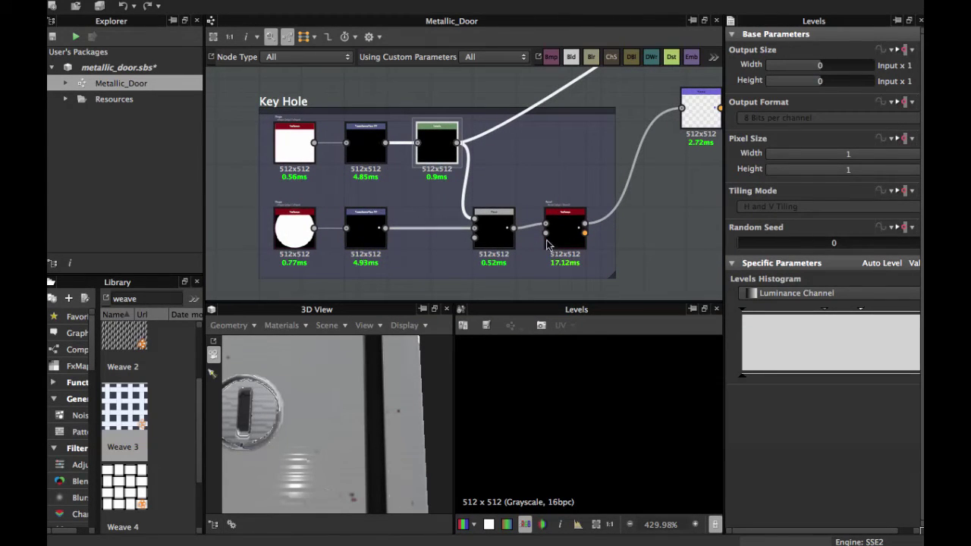
Follow the Key Hole group's Levels output up to the mask input of the Color group's last Blend.
{"action": "scroll", "coordinate": [483, 173], "scroll_direction": "up", "scroll_amount": 5}
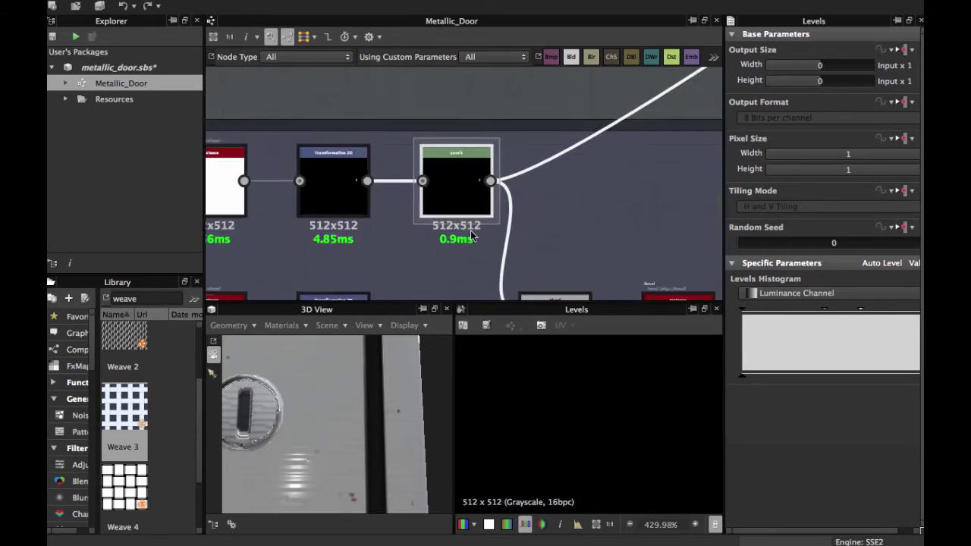
{"action": "scroll", "coordinate": [456, 187], "scroll_direction": "down", "scroll_amount": 2}
{"action": "middle_click_drag", "start_coordinate": [501, 186], "coordinate": [433, 236]}
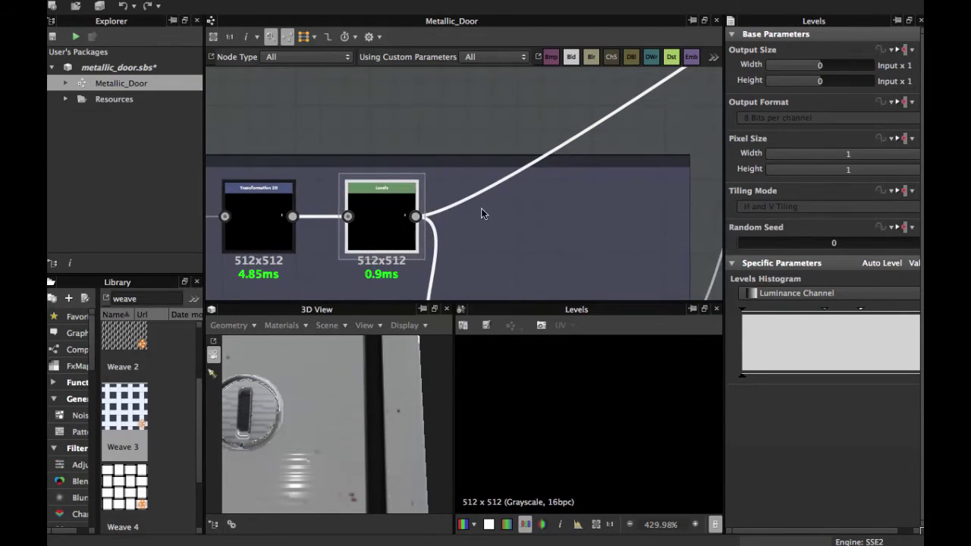
{"action": "middle_click_drag", "start_coordinate": [562, 144], "coordinate": [377, 223]}
{"action": "middle_click_drag", "start_coordinate": [578, 107], "coordinate": [452, 201]}
{"action": "middle_click_drag", "start_coordinate": [591, 124], "coordinate": [409, 290]}
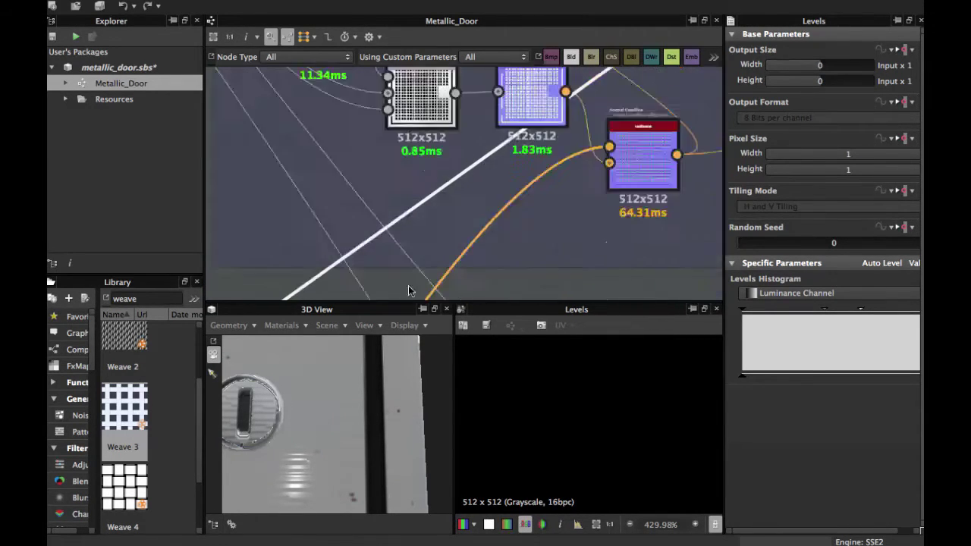
{"action": "scroll", "coordinate": [419, 285], "scroll_direction": "down", "scroll_amount": 3}
{"action": "middle_click_drag", "start_coordinate": [611, 118], "coordinate": [433, 236]}
{"action": "middle_click_drag", "start_coordinate": [630, 85], "coordinate": [421, 225]}
{"action": "middle_click_drag", "start_coordinate": [565, 85], "coordinate": [451, 208]}
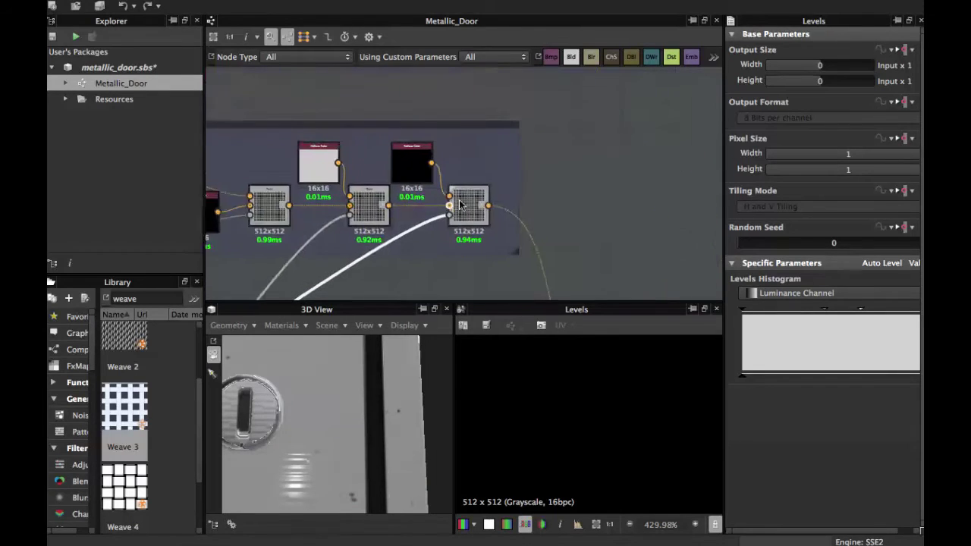
Preview the Color group's last Blend and examine the complete door texture.
{"action": "scroll", "coordinate": [478, 205], "scroll_direction": "up", "scroll_amount": 3}
{"action": "double_click", "coordinate": [463, 225]}
{"action": "scroll", "coordinate": [597, 415], "scroll_direction": "down", "scroll_amount": 10}
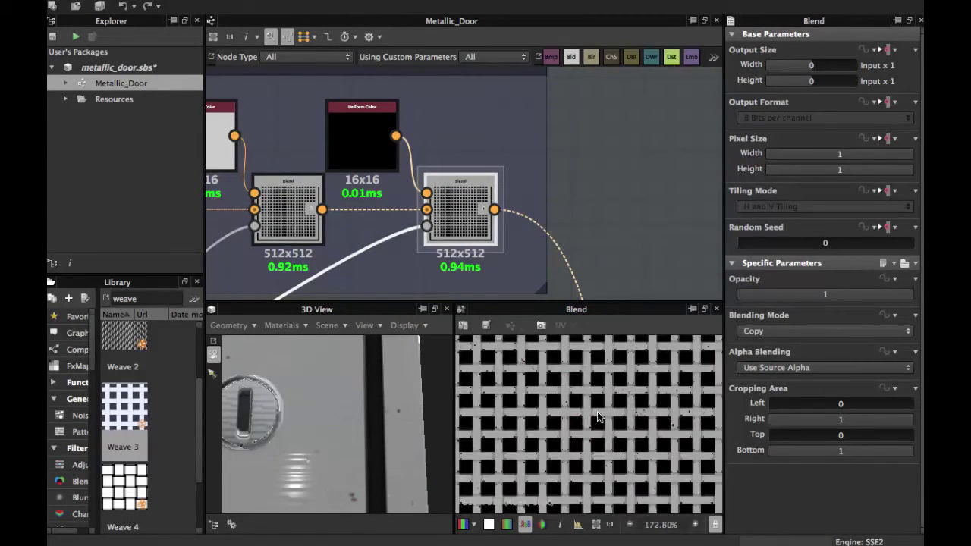
{"action": "scroll", "coordinate": [597, 415], "scroll_direction": "down", "scroll_amount": 1}
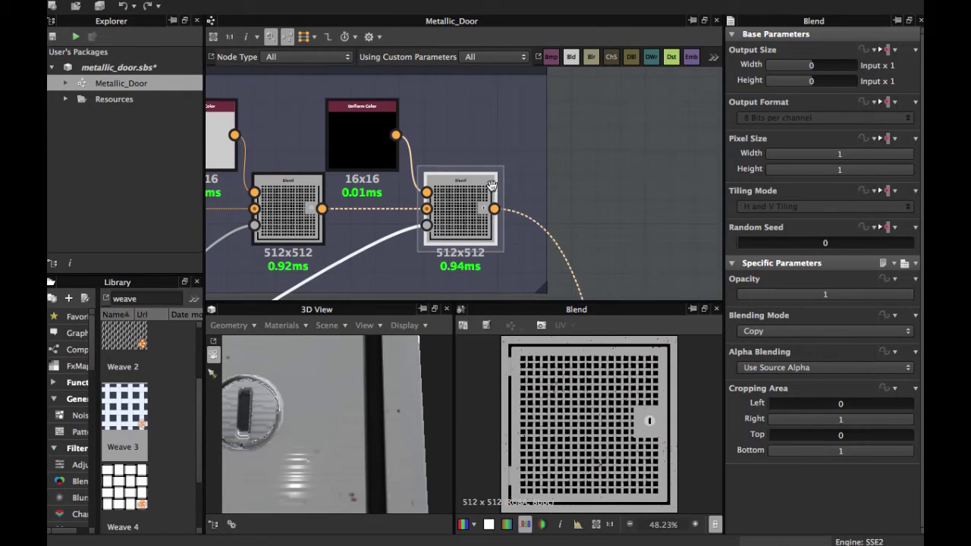
Follow the last Blend's output to the Base Color output node, and preview the Base Color and Normal outputs.
{"action": "middle_click_drag", "start_coordinate": [517, 211], "coordinate": [427, 112]}
{"action": "scroll", "coordinate": [539, 239], "scroll_direction": "down", "scroll_amount": 3}
{"action": "middle_click_drag", "start_coordinate": [547, 292], "coordinate": [503, 99]}
{"action": "middle_click_drag", "start_coordinate": [555, 214], "coordinate": [532, 137]}
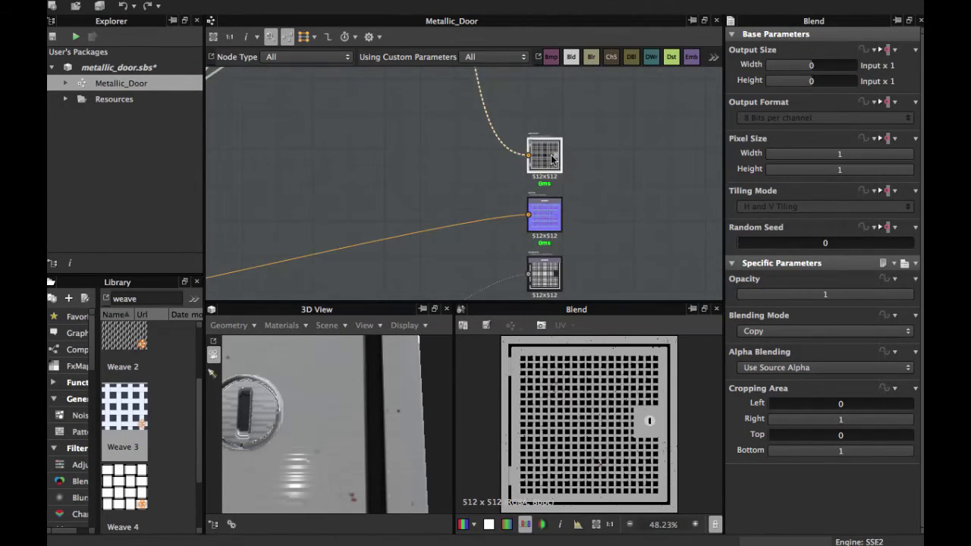
{"action": "left_click", "coordinate": [545, 215]}
{"action": "scroll", "coordinate": [485, 246], "scroll_direction": "up", "scroll_amount": 2}
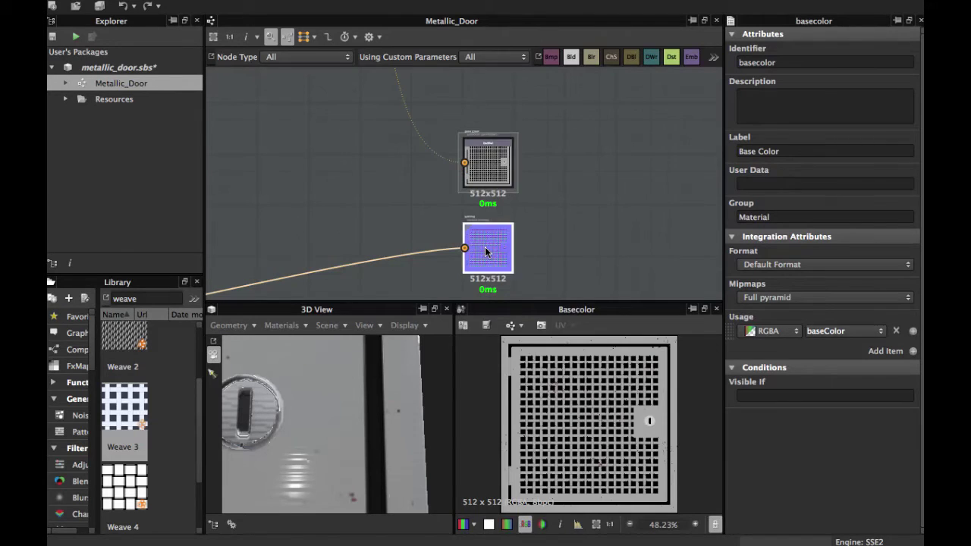
{"action": "left_click", "coordinate": [485, 246]}
Trace the graph back past the Roughness group and preview the grid mask Blend that feeds the Normal and Roughness groups.
{"action": "middle_click_drag", "start_coordinate": [485, 247], "coordinate": [561, 130]}
{"action": "middle_click_drag", "start_coordinate": [530, 213], "coordinate": [675, 76]}
{"action": "scroll", "coordinate": [514, 175], "scroll_direction": "up", "scroll_amount": 2}
{"action": "middle_click_drag", "start_coordinate": [472, 167], "coordinate": [606, 116]}
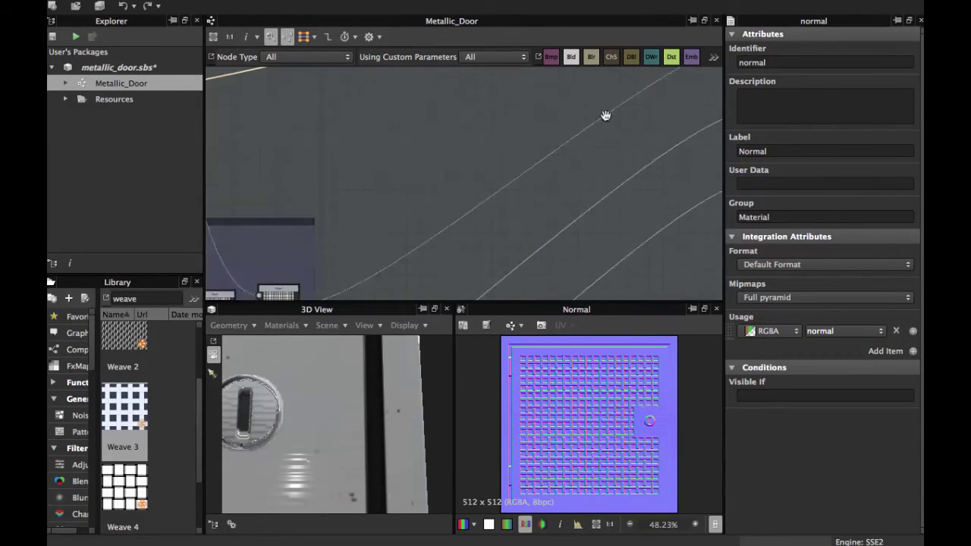
{"action": "middle_click_drag", "start_coordinate": [403, 176], "coordinate": [554, 127]}
{"action": "middle_click_drag", "start_coordinate": [399, 144], "coordinate": [609, 115]}
{"action": "middle_click_drag", "start_coordinate": [555, 199], "coordinate": [567, 197]}
{"action": "scroll", "coordinate": [566, 197], "scroll_direction": "down", "scroll_amount": 2}
{"action": "middle_click_drag", "start_coordinate": [476, 156], "coordinate": [540, 213]}
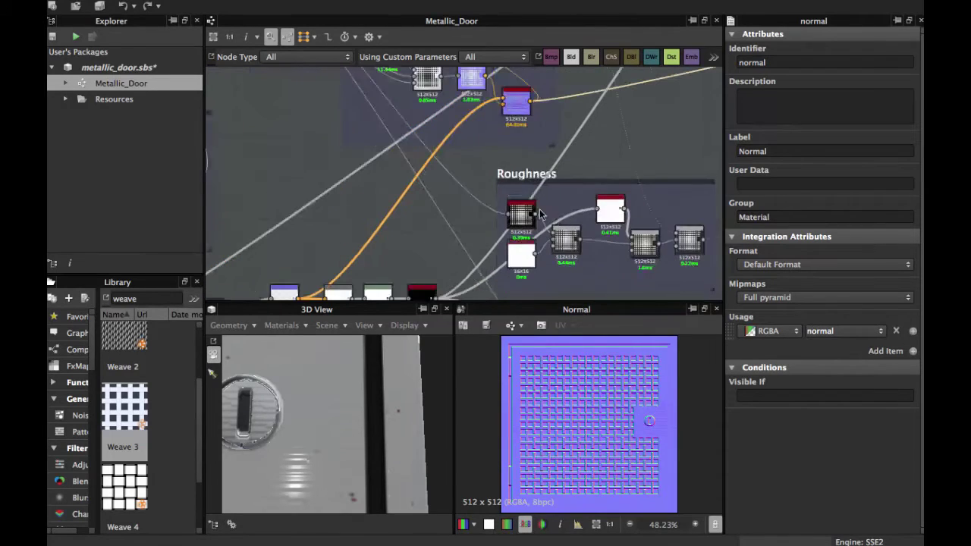
{"action": "middle_click_drag", "start_coordinate": [513, 177], "coordinate": [582, 194]}
{"action": "middle_click_drag", "start_coordinate": [516, 147], "coordinate": [522, 186]}
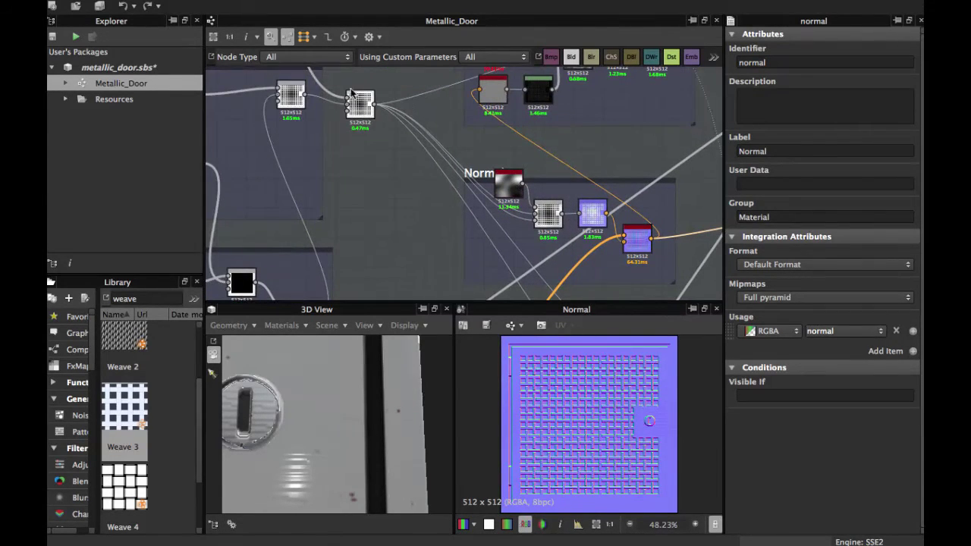
{"action": "double_click", "coordinate": [369, 111]}
{"action": "middle_click_drag", "start_coordinate": [442, 143], "coordinate": [391, 123]}
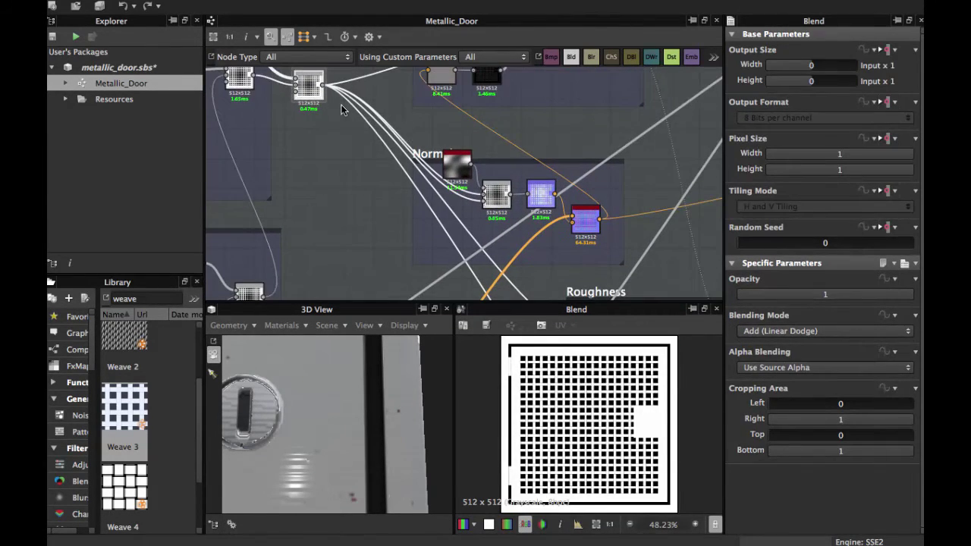
Preview the Roughness group's first Invert Grayscale node and its white Uniform Color node.
{"action": "middle_click_drag", "start_coordinate": [482, 146], "coordinate": [455, 67]}
{"action": "middle_click_drag", "start_coordinate": [548, 163], "coordinate": [491, 127]}
{"action": "scroll", "coordinate": [542, 199], "scroll_direction": "up", "scroll_amount": 3}
{"action": "middle_click_drag", "start_coordinate": [542, 205], "coordinate": [522, 173]}
{"action": "left_click", "coordinate": [418, 230]}
{"action": "double_click", "coordinate": [418, 230]}
{"action": "scroll", "coordinate": [498, 212], "scroll_direction": "up", "scroll_amount": 3}
{"action": "left_click", "coordinate": [426, 250]}
{"action": "double_click", "coordinate": [426, 250]}
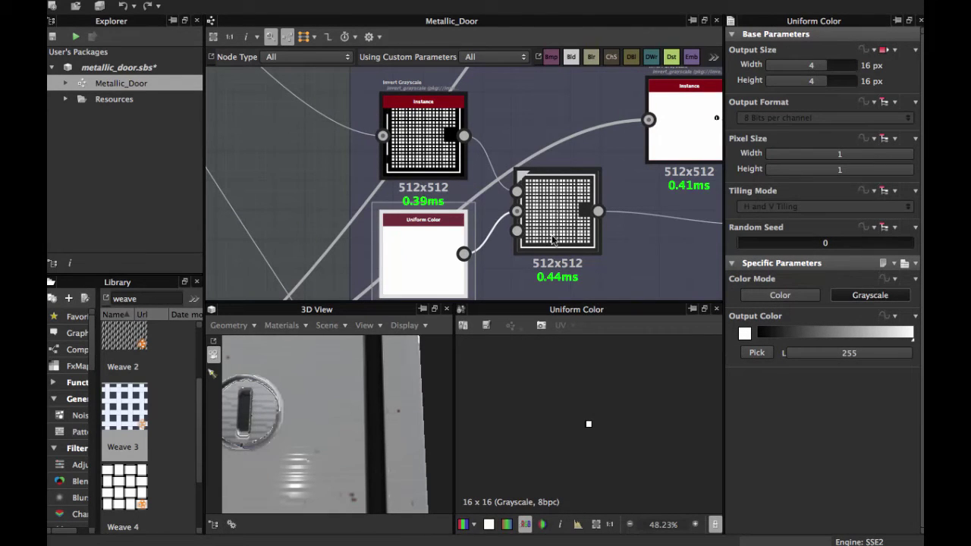
Preview the Roughness group's first Blend and examine its Min (Darken) settings and grid detail.
{"action": "double_click", "coordinate": [568, 217]}
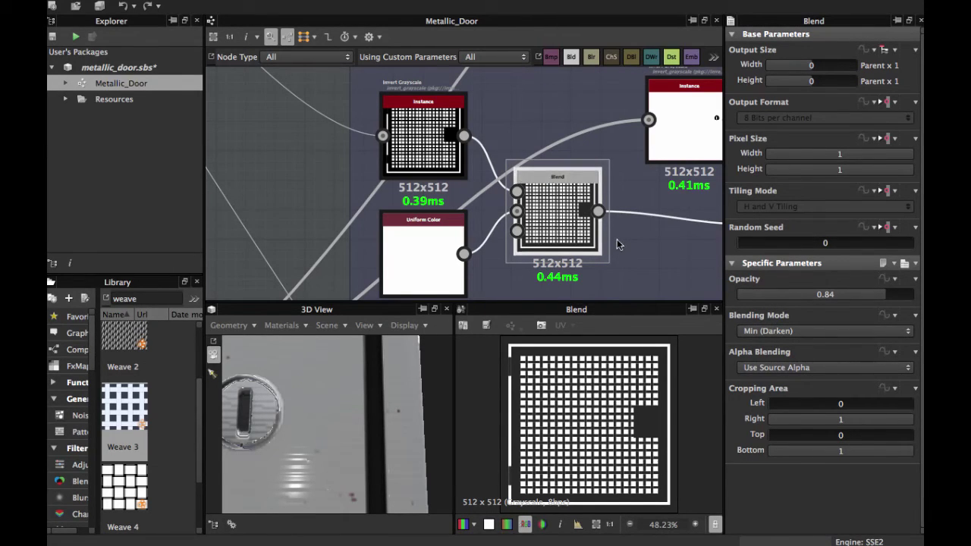
{"action": "middle_click_drag", "start_coordinate": [625, 241], "coordinate": [508, 239]}
{"action": "double_click", "coordinate": [433, 217]}
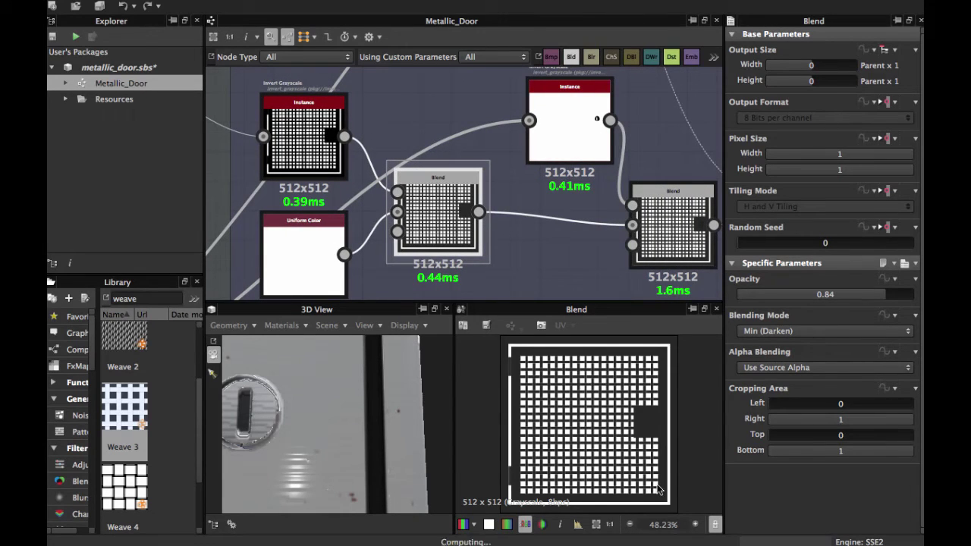
{"action": "scroll", "coordinate": [653, 476], "scroll_direction": "up", "scroll_amount": 5}
{"action": "middle_click_drag", "start_coordinate": [573, 455], "coordinate": [519, 445]}
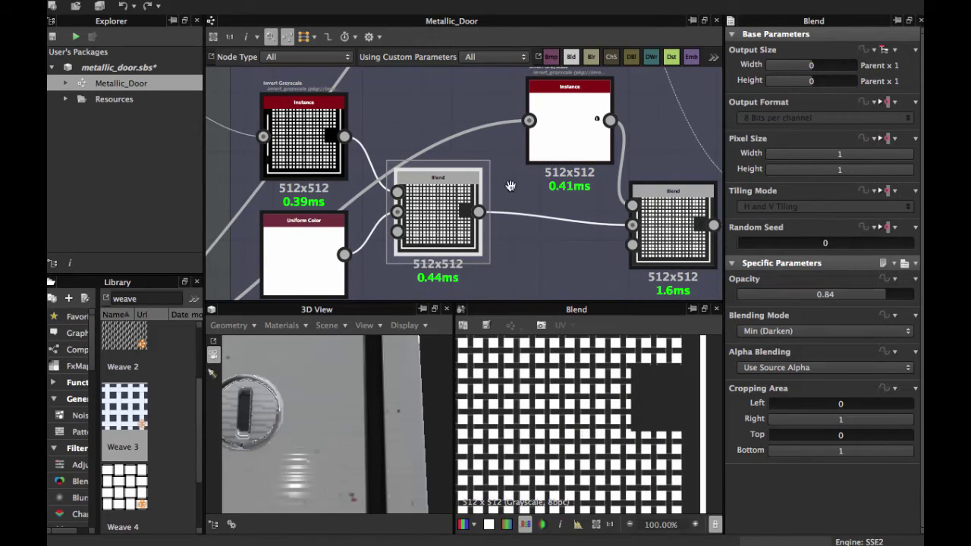
Preview the Roughness group's key hole Invert Grayscale node and trace its input back to the black Invert Grayscale node feeding it.
{"action": "middle_click_drag", "start_coordinate": [510, 187], "coordinate": [443, 203]}
{"action": "double_click", "coordinate": [497, 156]}
{"action": "scroll", "coordinate": [497, 205], "scroll_direction": "down", "scroll_amount": 3}
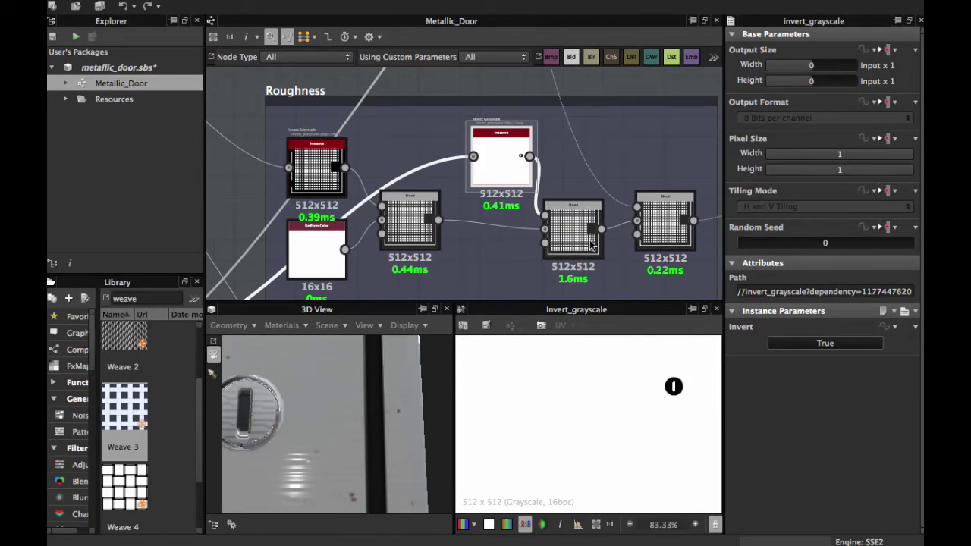
{"action": "scroll", "coordinate": [523, 190], "scroll_direction": "down", "scroll_amount": 3}
{"action": "middle_click_drag", "start_coordinate": [372, 254], "coordinate": [512, 185]}
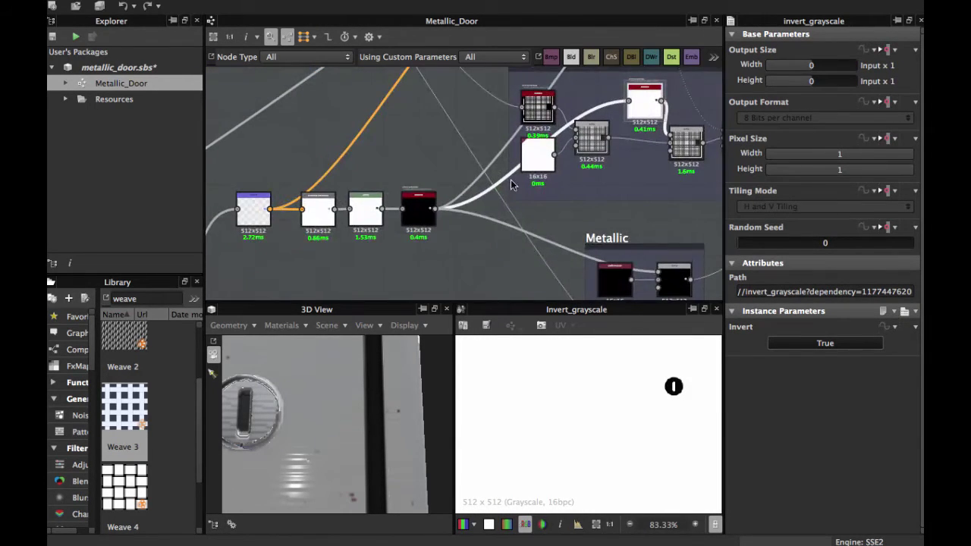
{"action": "double_click", "coordinate": [418, 210]}
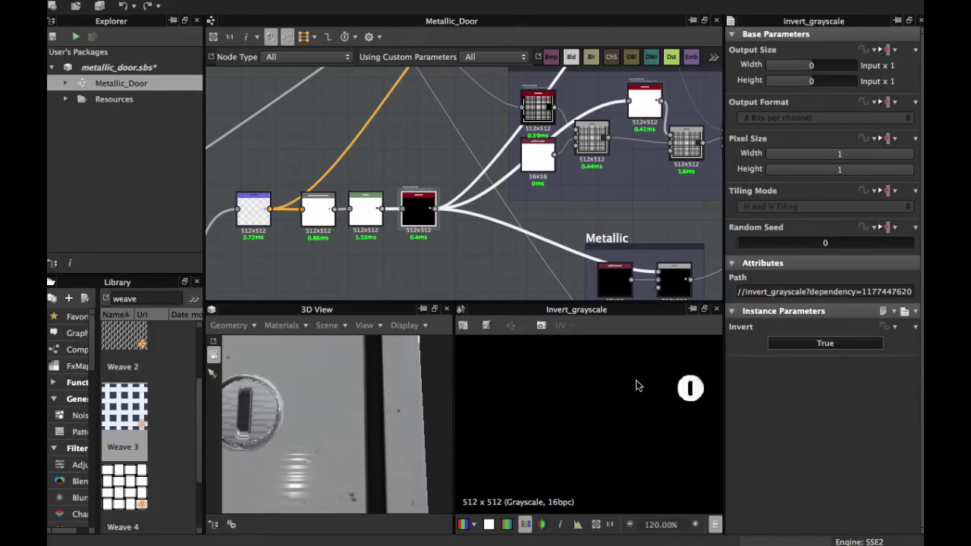
{"action": "scroll", "coordinate": [563, 395], "scroll_direction": "up", "scroll_amount": 2}
{"action": "middle_click_drag", "start_coordinate": [581, 389], "coordinate": [537, 395]}
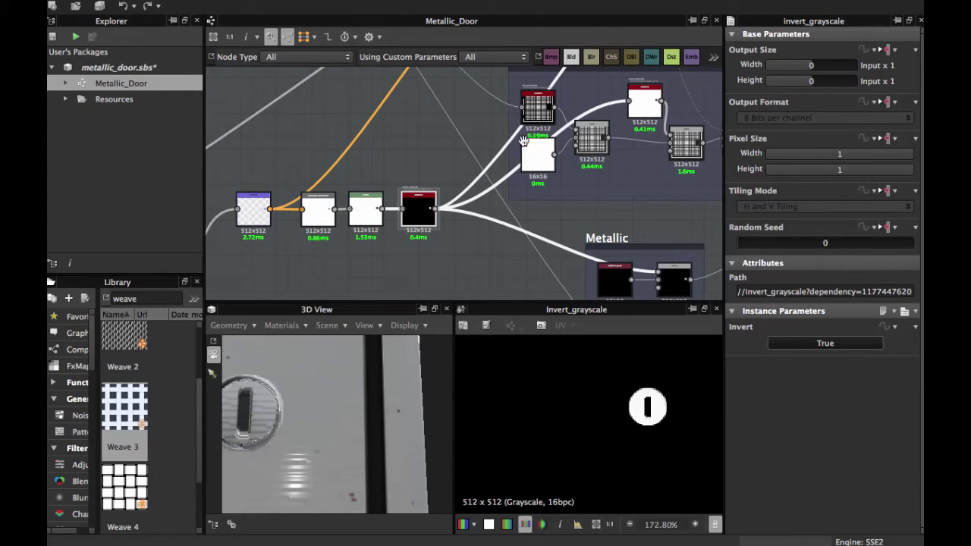
Return to the Roughness group and examine the inverted key hole mask in its second Invert Grayscale node.
{"action": "middle_click_drag", "start_coordinate": [523, 141], "coordinate": [462, 195]}
{"action": "middle_click_drag", "start_coordinate": [594, 148], "coordinate": [613, 104]}
{"action": "middle_click_drag", "start_coordinate": [535, 151], "coordinate": [484, 179]}
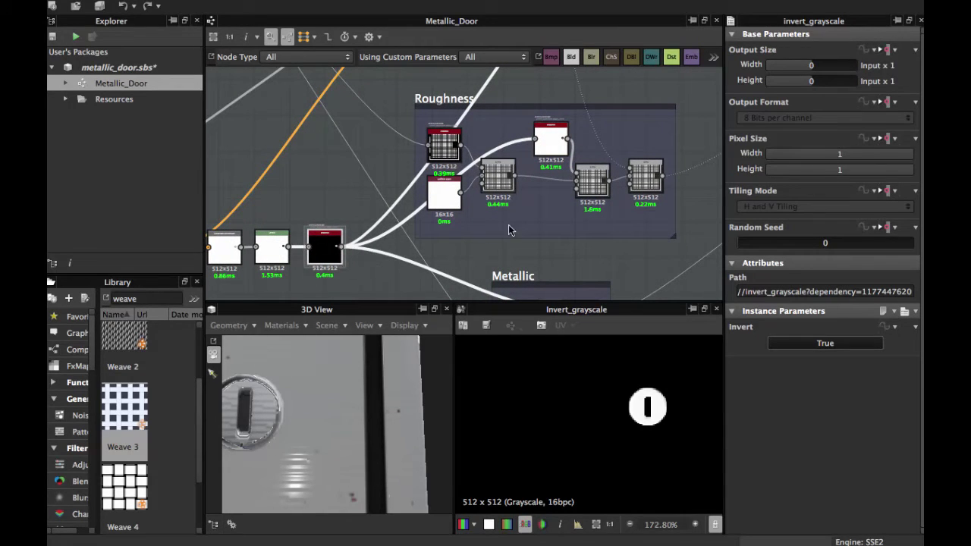
{"action": "middle_click_drag", "start_coordinate": [649, 179], "coordinate": [580, 227]}
{"action": "scroll", "coordinate": [493, 223], "scroll_direction": "up", "scroll_amount": 3}
{"action": "double_click", "coordinate": [476, 174]}
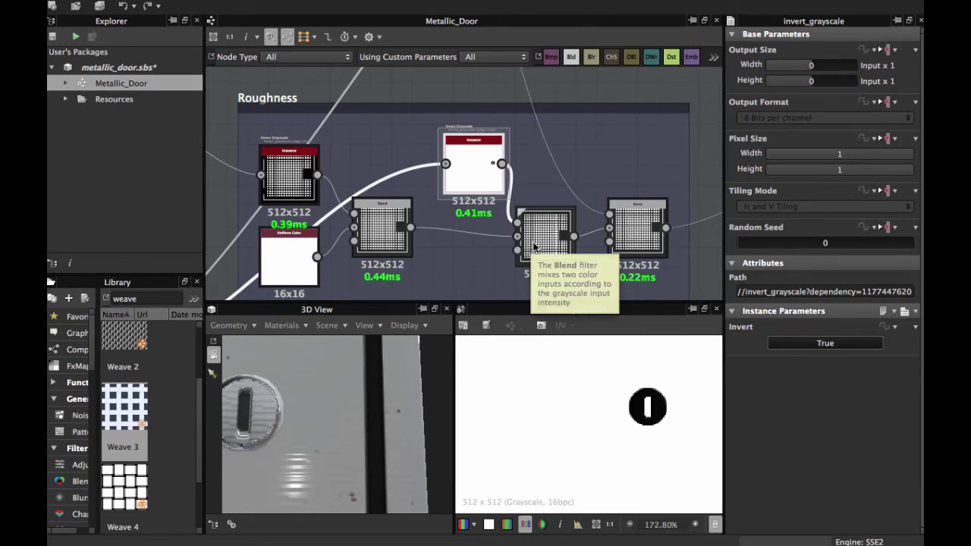
{"action": "scroll", "coordinate": [594, 385], "scroll_direction": "up", "scroll_amount": 1}
{"action": "scroll", "coordinate": [594, 384], "scroll_direction": "down", "scroll_amount": 2}
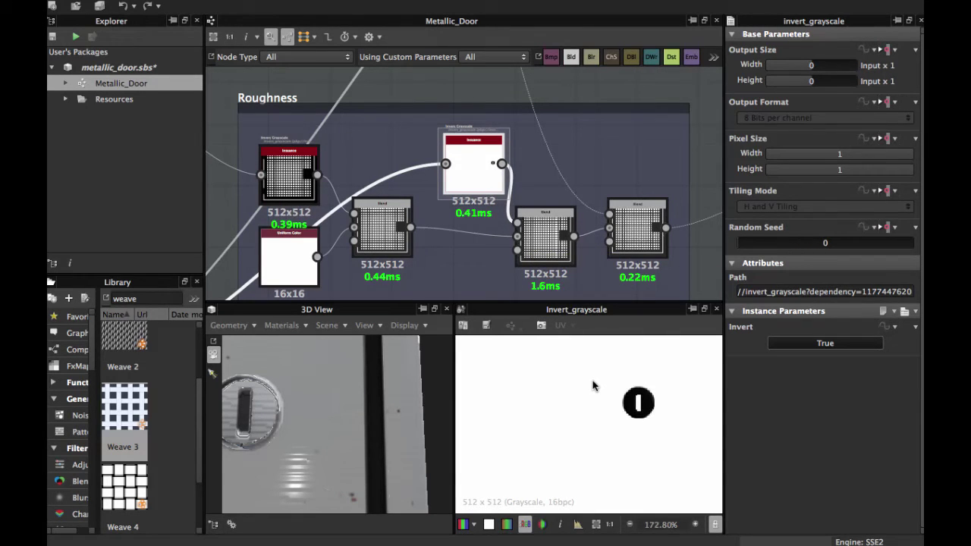
{"action": "middle_click_drag", "start_coordinate": [527, 200], "coordinate": [539, 175]}
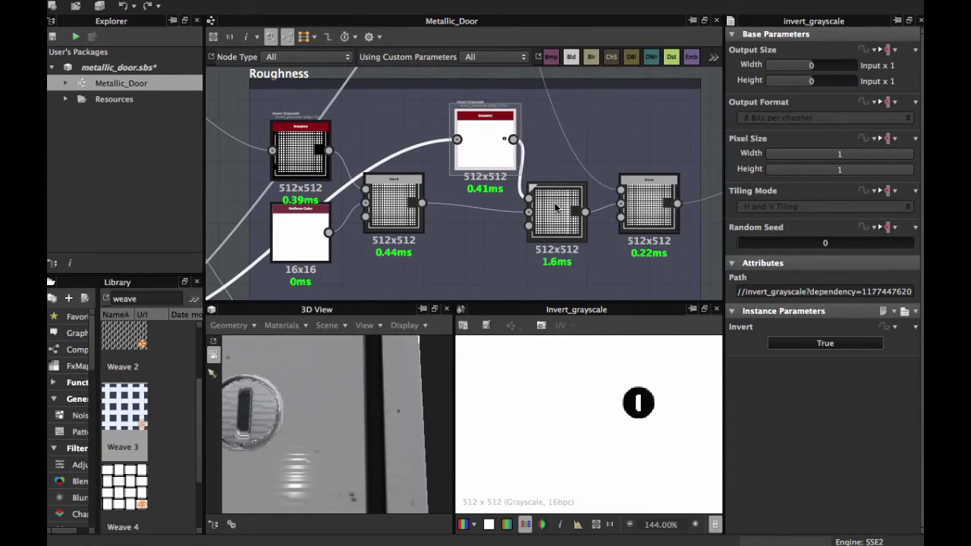
Preview the Roughness group's second Blend and examine its opacity, Multiply blending mode and faint key hole.
{"action": "double_click", "coordinate": [556, 207]}
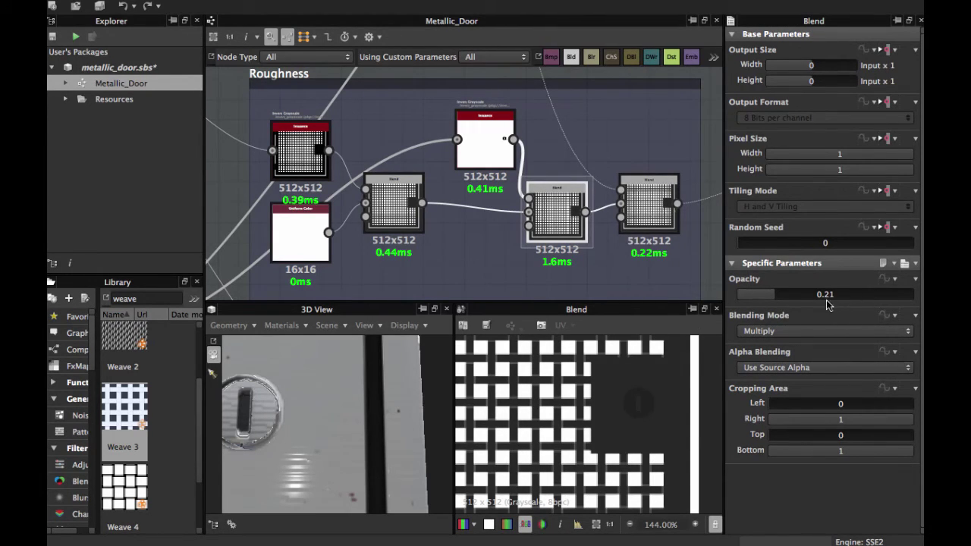
{"action": "middle_click_drag", "start_coordinate": [568, 223], "coordinate": [540, 220]}
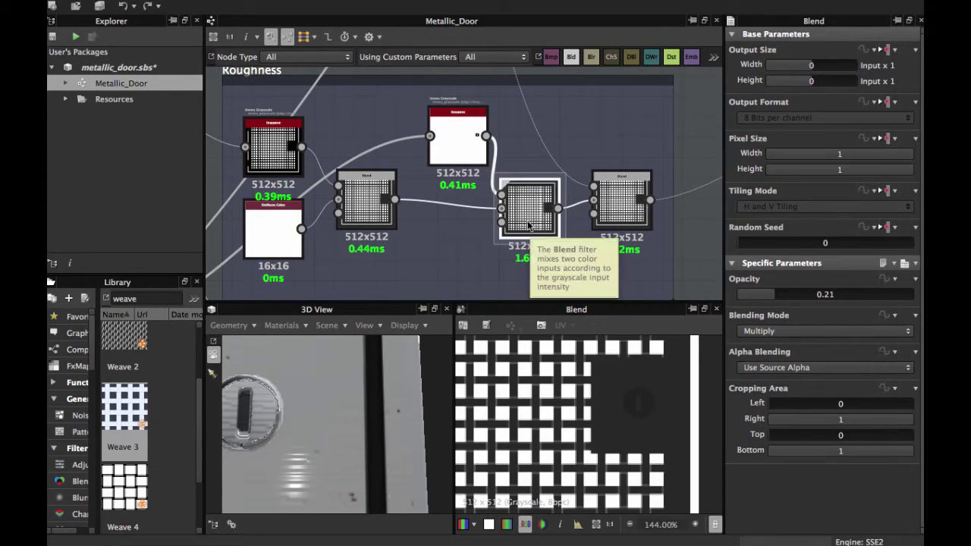
{"action": "scroll", "coordinate": [521, 207], "scroll_direction": "up", "scroll_amount": 2}
{"action": "scroll", "coordinate": [521, 207], "scroll_direction": "up", "scroll_amount": 2}
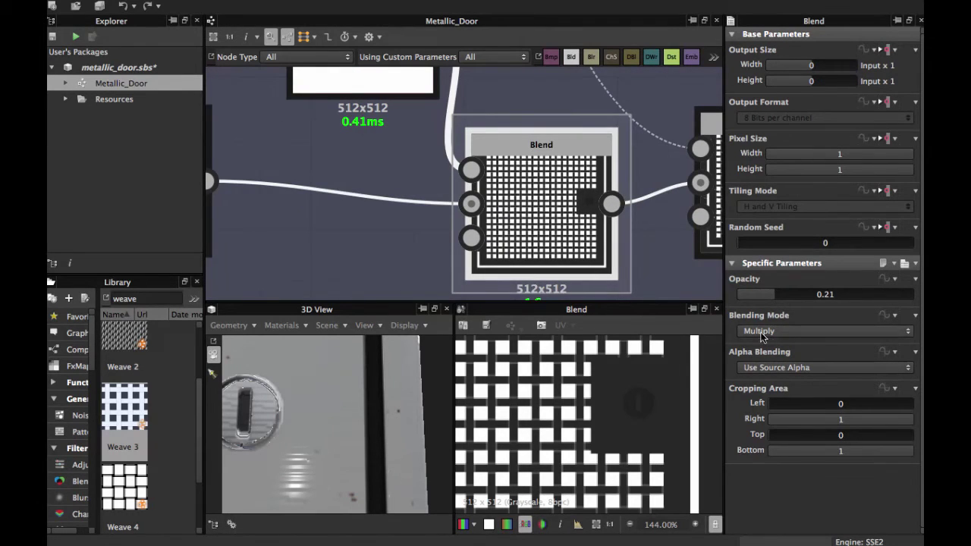
{"action": "scroll", "coordinate": [523, 219], "scroll_direction": "down", "scroll_amount": 4}
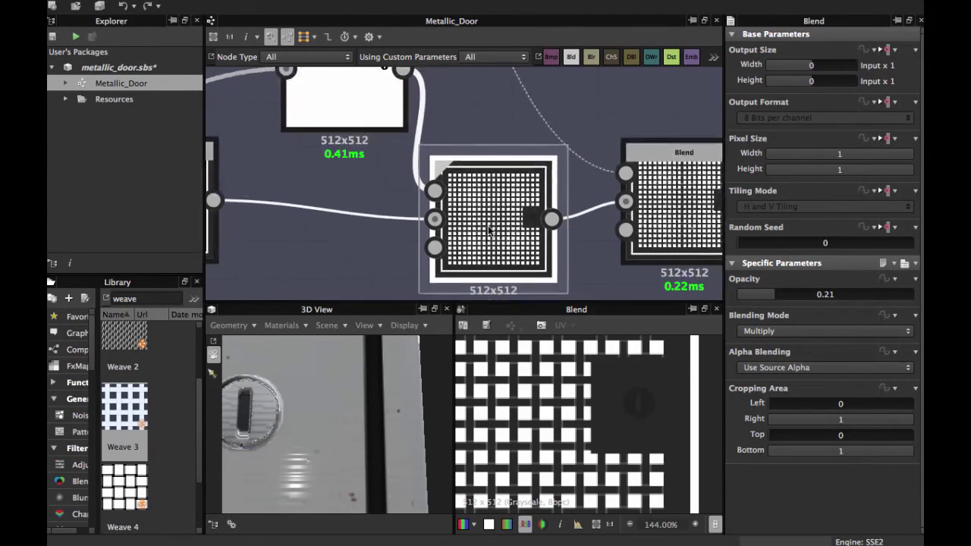
{"action": "scroll", "coordinate": [606, 386], "scroll_direction": "down", "scroll_amount": 6}
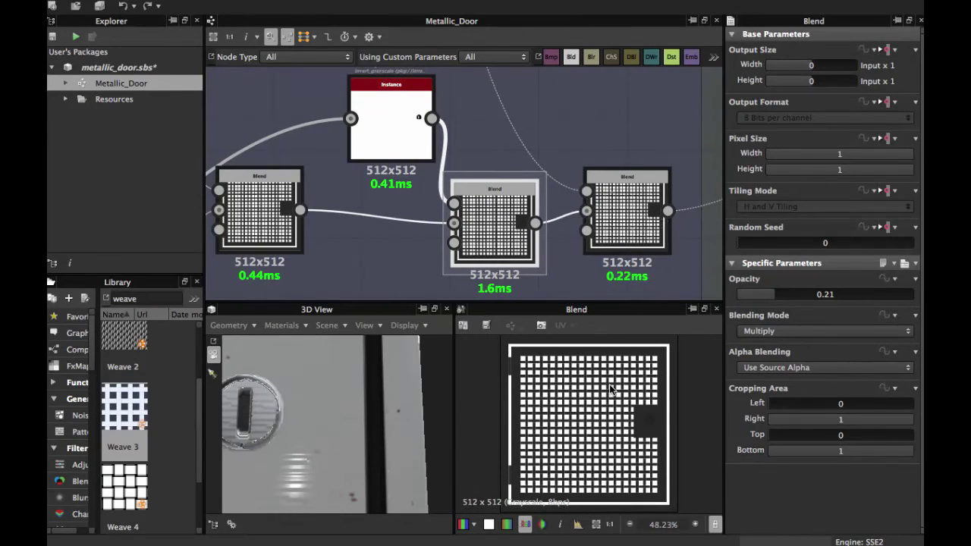
Preview the Roughness group's last Blend and trace its foreground input back to the Rust group.
{"action": "middle_click_drag", "start_coordinate": [576, 250], "coordinate": [503, 255]}
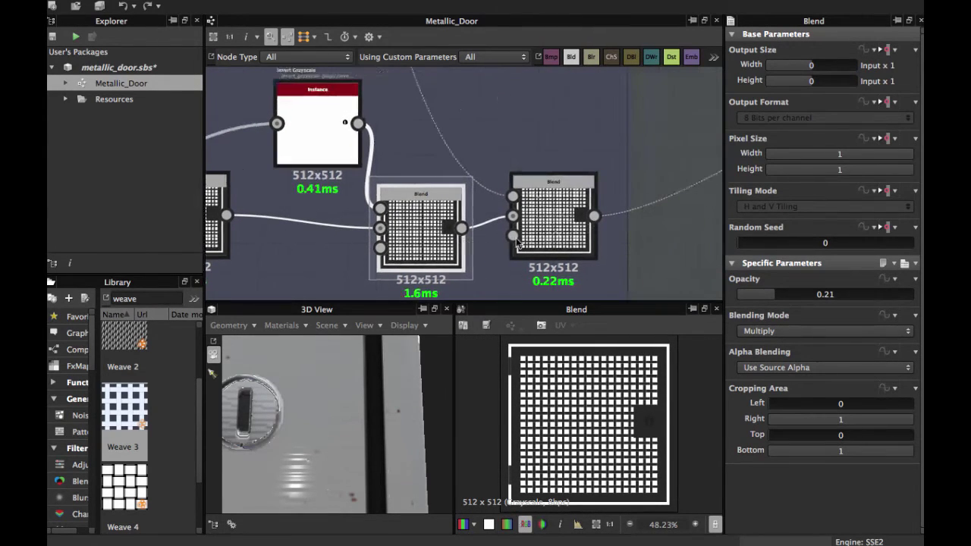
{"action": "left_click", "coordinate": [566, 221]}
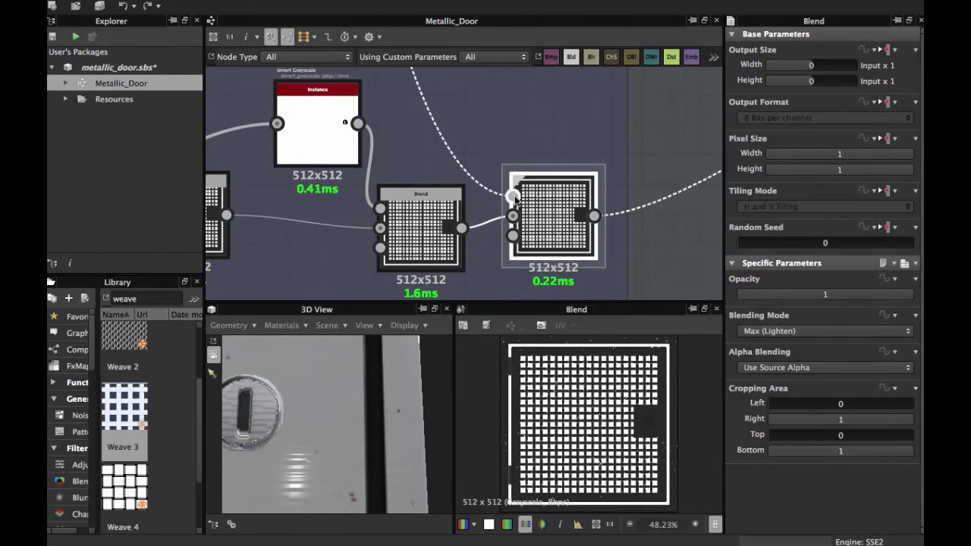
{"action": "middle_click_drag", "start_coordinate": [515, 201], "coordinate": [572, 267]}
{"action": "scroll", "coordinate": [570, 268], "scroll_direction": "down", "scroll_amount": 2}
{"action": "middle_click_drag", "start_coordinate": [543, 230], "coordinate": [541, 258]}
{"action": "mouse_move", "coordinate": [486, 83]}
{"action": "middle_mouse_down"}
{"action": "mouse_move", "coordinate": [529, 206]}
{"action": "mouse_move", "coordinate": [531, 288]}
{"action": "middle_mouse_up"}
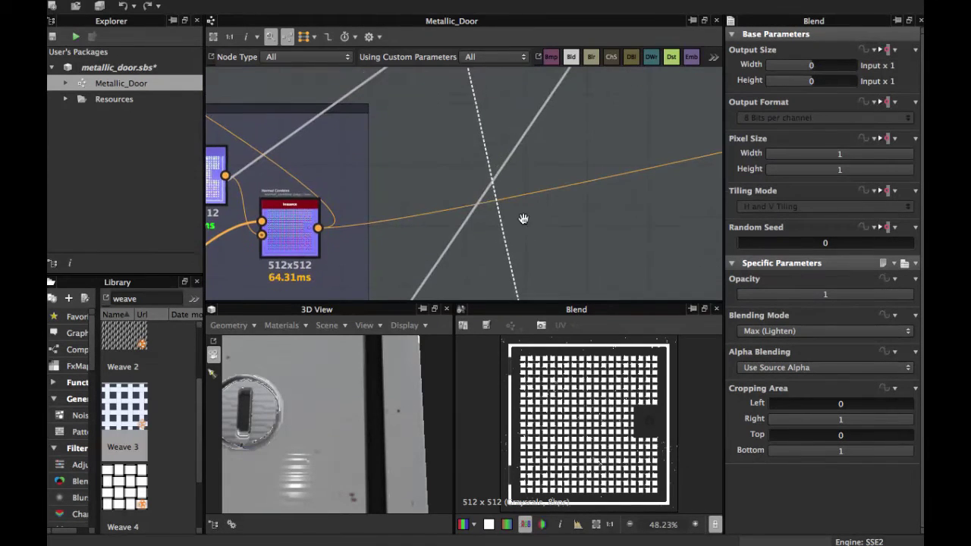
{"action": "middle_click_drag", "start_coordinate": [524, 218], "coordinate": [535, 296]}
{"action": "middle_click_drag", "start_coordinate": [512, 164], "coordinate": [539, 281]}
{"action": "middle_click_drag", "start_coordinate": [483, 169], "coordinate": [516, 243]}
{"action": "middle_click_drag", "start_coordinate": [470, 186], "coordinate": [527, 221]}
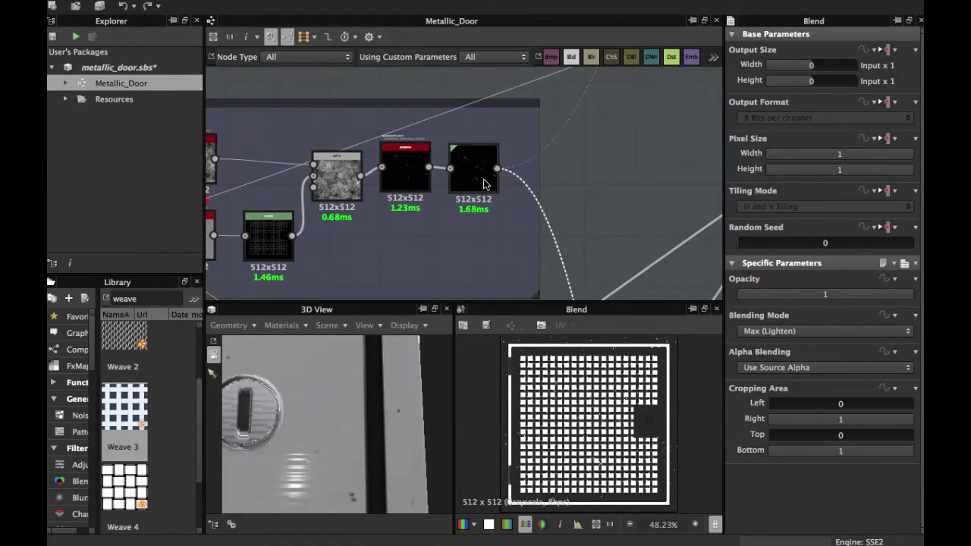
Preview the Rust group's final Levels node and examine where its output leads.
{"action": "left_click", "coordinate": [485, 184]}
{"action": "middle_click_drag", "start_coordinate": [487, 185], "coordinate": [470, 134]}
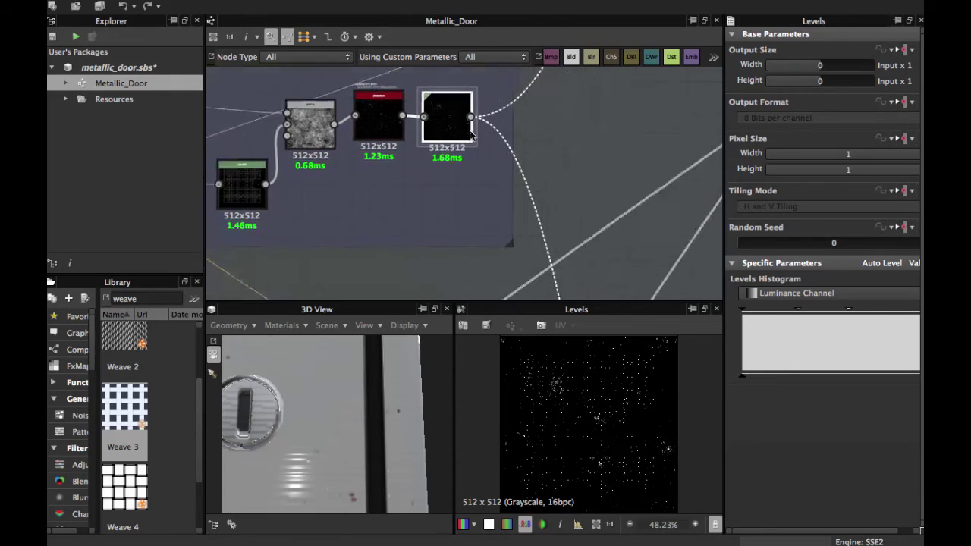
{"action": "scroll", "coordinate": [544, 208], "scroll_direction": "down", "scroll_amount": 3}
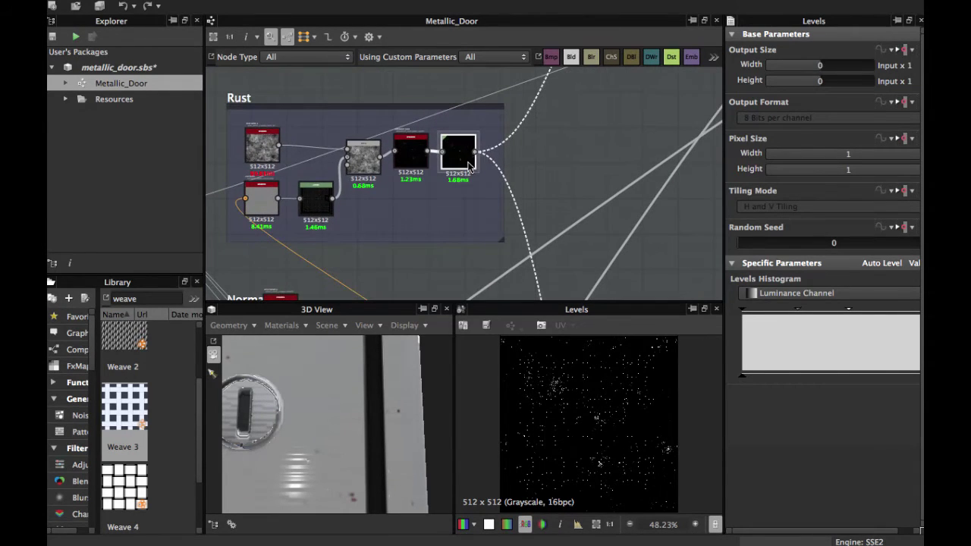
Preview the Roughness group's last Blend again and examine its opacity and blending mode with the rust mask as foreground.
{"action": "middle_click_drag", "start_coordinate": [586, 294], "coordinate": [527, 151]}
{"action": "middle_click_drag", "start_coordinate": [568, 294], "coordinate": [540, 179]}
{"action": "middle_click_drag", "start_coordinate": [581, 252], "coordinate": [561, 309]}
{"action": "scroll", "coordinate": [534, 206], "scroll_direction": "up", "scroll_amount": 5}
{"action": "double_click", "coordinate": [501, 210]}
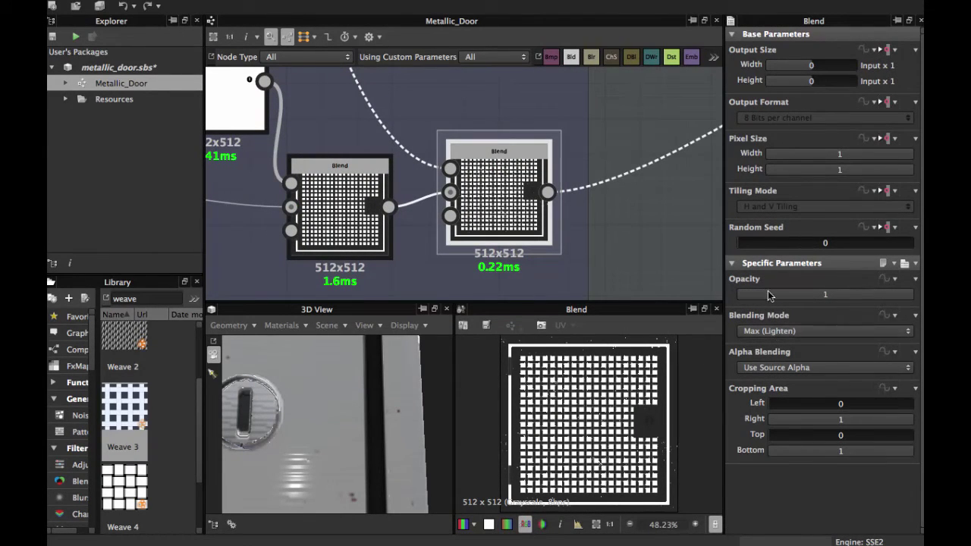
{"action": "scroll", "coordinate": [427, 230], "scroll_direction": "down", "scroll_amount": 4}
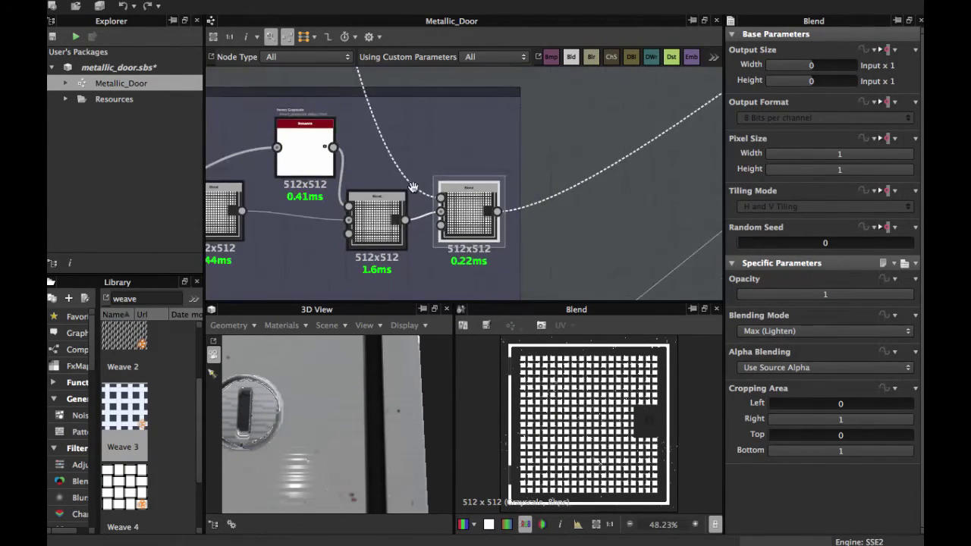
{"action": "middle_click_drag", "start_coordinate": [482, 222], "coordinate": [516, 251]}
Trace the Roughness group's final Blend to the output it feeds and preview that Roughness output.
{"action": "scroll", "coordinate": [500, 253], "scroll_direction": "down", "scroll_amount": 4}
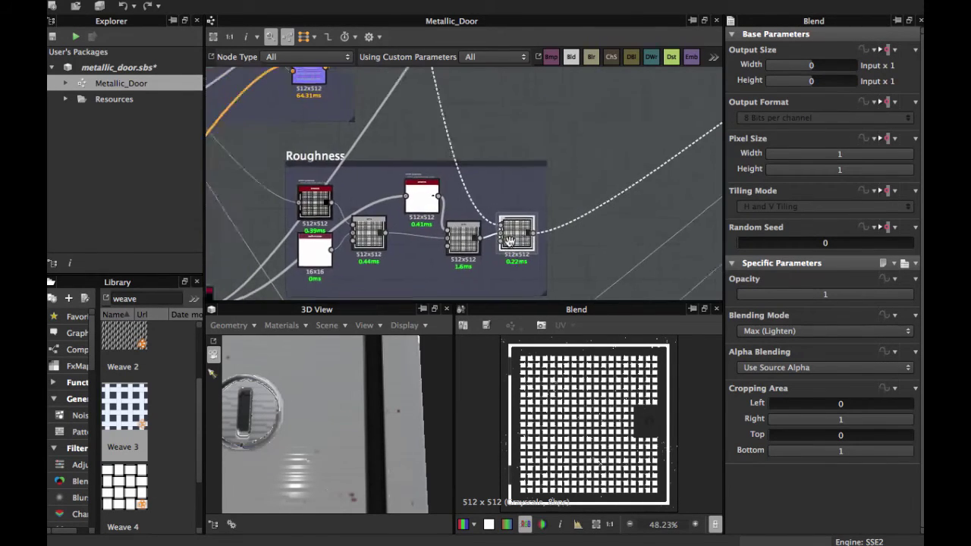
{"action": "middle_click_drag", "start_coordinate": [624, 189], "coordinate": [487, 222]}
{"action": "middle_click_drag", "start_coordinate": [541, 189], "coordinate": [439, 229]}
{"action": "middle_click_drag", "start_coordinate": [561, 154], "coordinate": [532, 142]}
{"action": "double_click", "coordinate": [532, 211]}
Preview the Invert Grayscale node that feeds the Metallic group and examine its key hole mask and outgoing connections.
{"action": "middle_click_drag", "start_coordinate": [434, 236], "coordinate": [558, 126]}
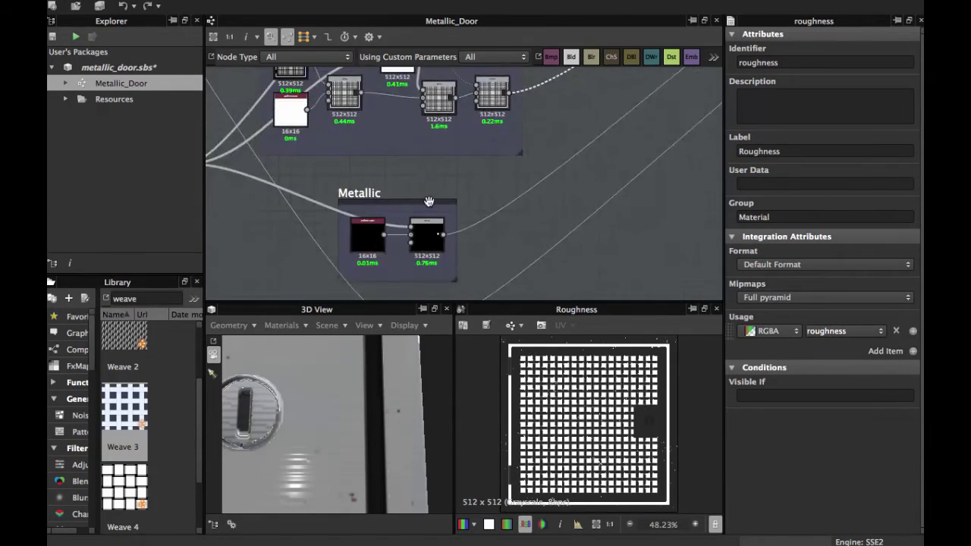
{"action": "middle_click_drag", "start_coordinate": [429, 202], "coordinate": [515, 173]}
{"action": "scroll", "coordinate": [427, 203], "scroll_direction": "up", "scroll_amount": 1}
{"action": "middle_click_drag", "start_coordinate": [383, 196], "coordinate": [465, 224]}
{"action": "scroll", "coordinate": [377, 217], "scroll_direction": "up", "scroll_amount": 1}
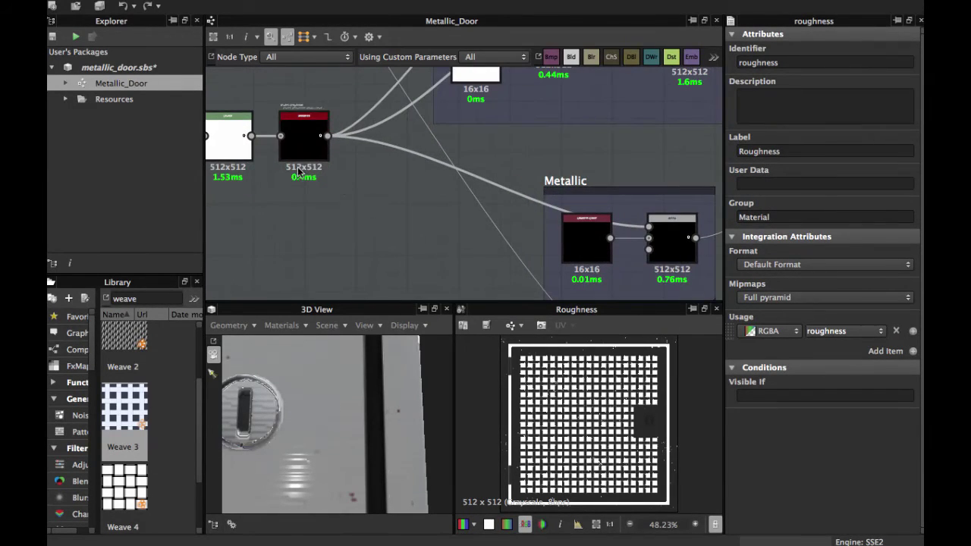
{"action": "double_click", "coordinate": [302, 145]}
{"action": "middle_click_drag", "start_coordinate": [309, 163], "coordinate": [472, 259]}
{"action": "scroll", "coordinate": [471, 260], "scroll_direction": "up", "scroll_amount": 2}
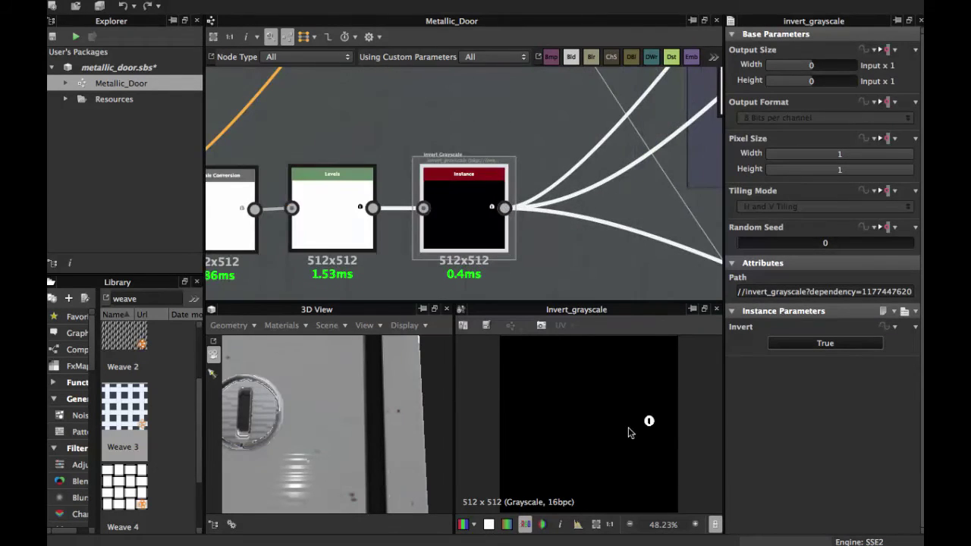
{"action": "middle_click_drag", "start_coordinate": [461, 205], "coordinate": [547, 198]}
{"action": "scroll", "coordinate": [473, 208], "scroll_direction": "up", "scroll_amount": 2}
{"action": "scroll", "coordinate": [493, 217], "scroll_direction": "down", "scroll_amount": 4}
{"action": "scroll", "coordinate": [548, 198], "scroll_direction": "down", "scroll_amount": 2}
{"action": "scroll", "coordinate": [526, 188], "scroll_direction": "down", "scroll_amount": 1}
Preview the Metallic group's Uniform Color node and examine its grayscale output color.
{"action": "middle_click_drag", "start_coordinate": [452, 221], "coordinate": [515, 161]}
{"action": "middle_click_drag", "start_coordinate": [595, 168], "coordinate": [362, 153]}
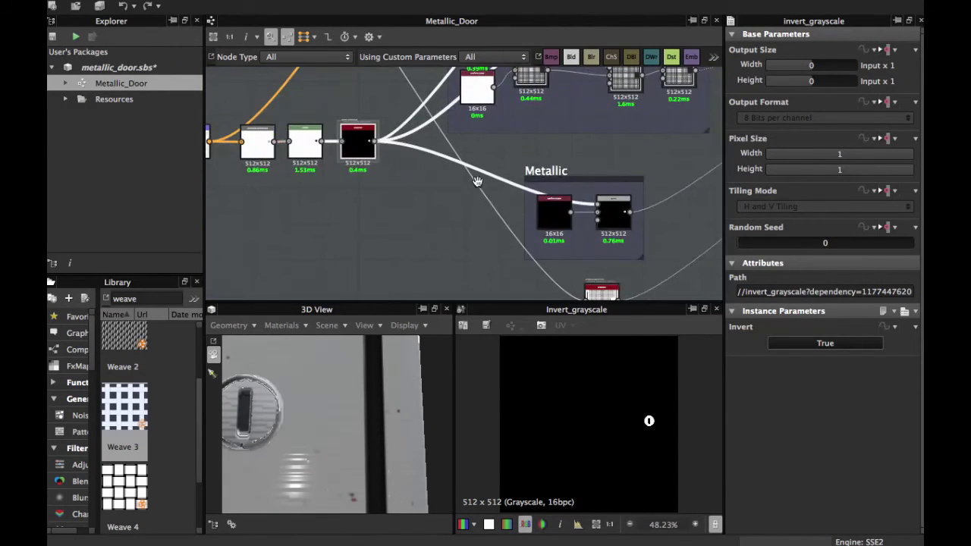
{"action": "middle_click_drag", "start_coordinate": [477, 182], "coordinate": [431, 167]}
{"action": "scroll", "coordinate": [491, 212], "scroll_direction": "up", "scroll_amount": 4}
{"action": "middle_click_drag", "start_coordinate": [561, 212], "coordinate": [505, 244]}
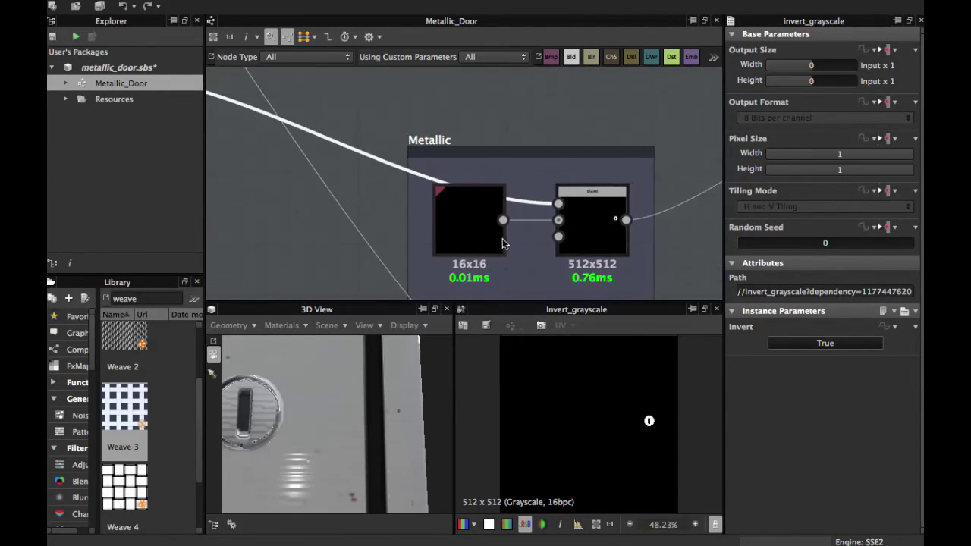
{"action": "double_click", "coordinate": [474, 239]}
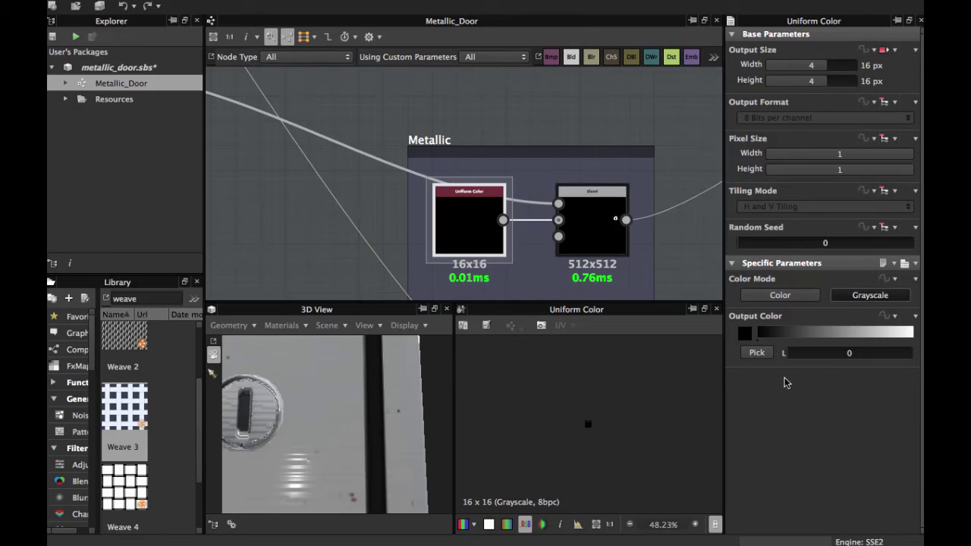
{"action": "scroll", "coordinate": [576, 384], "scroll_direction": "up", "scroll_amount": 4}
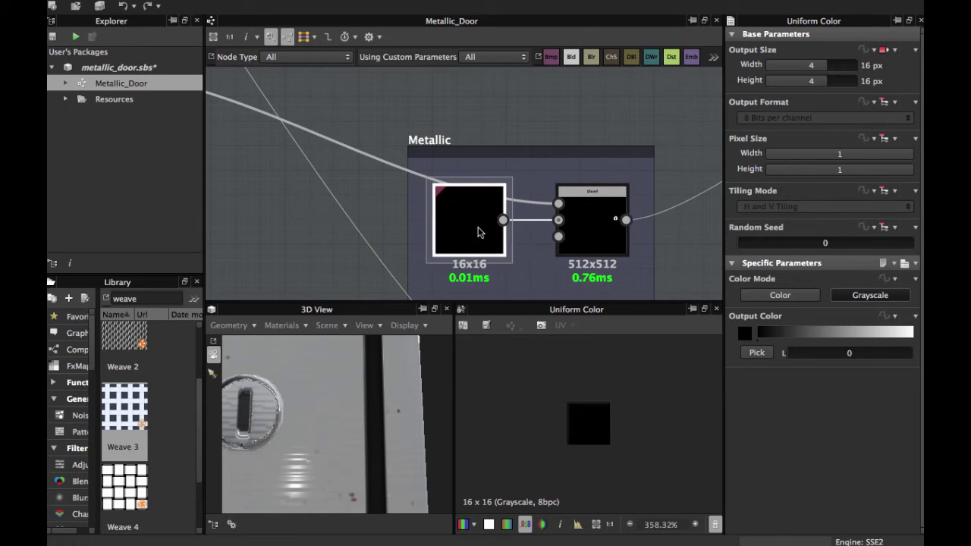
Preview the Metallic group's Blend and examine its blending mode and the key hole in the result.
{"action": "middle_click_drag", "start_coordinate": [620, 242], "coordinate": [537, 241]}
{"action": "double_click", "coordinate": [524, 230]}
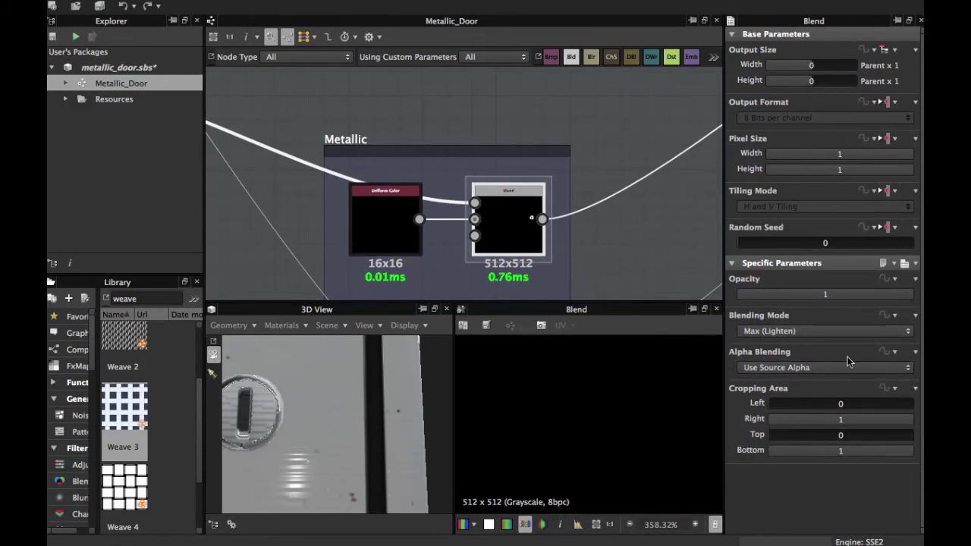
{"action": "scroll", "coordinate": [648, 415], "scroll_direction": "down", "scroll_amount": 8}
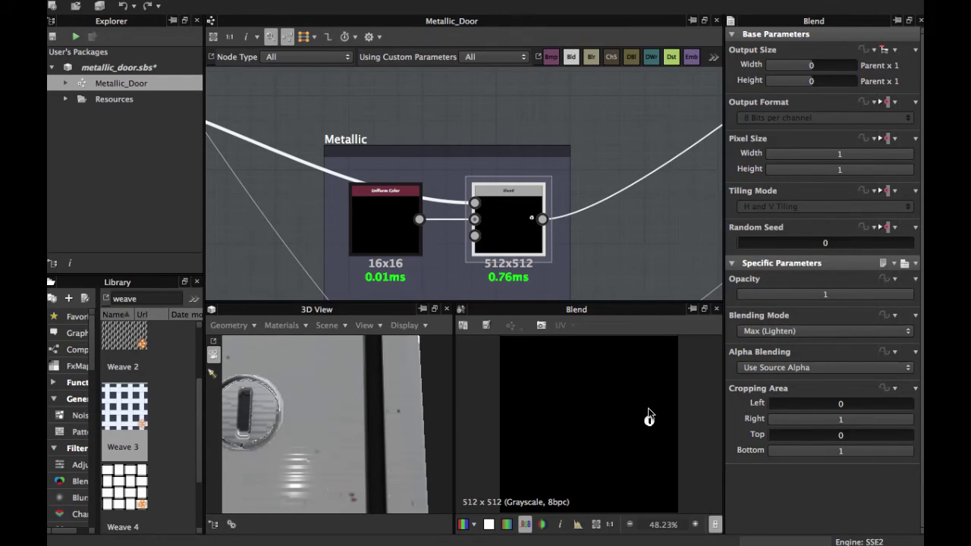
{"action": "scroll", "coordinate": [616, 416], "scroll_direction": "down", "scroll_amount": 2}
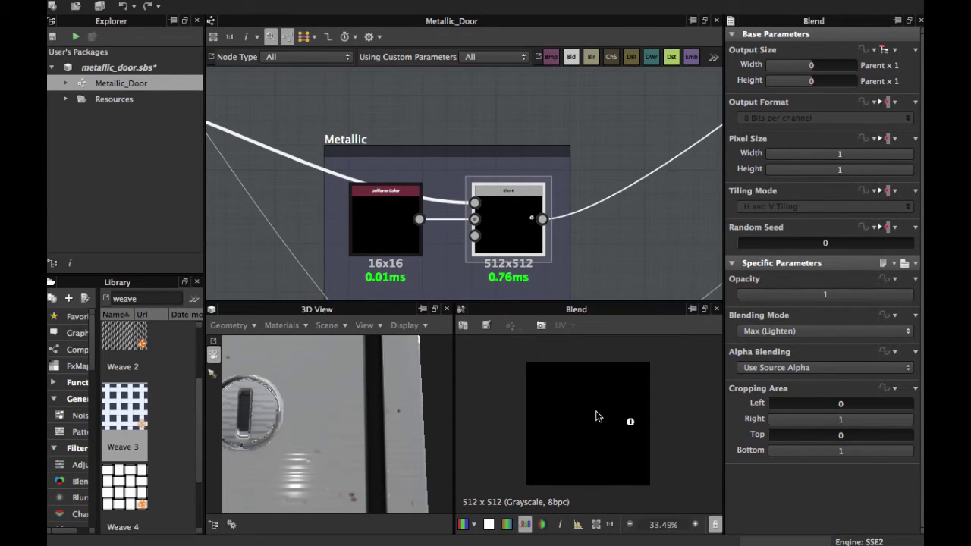
{"action": "scroll", "coordinate": [564, 243], "scroll_direction": "down", "scroll_amount": 3}
Trace the Metallic group's Blend to the output it feeds and preview that Metallic output.
{"action": "middle_click_drag", "start_coordinate": [584, 229], "coordinate": [419, 237]}
{"action": "middle_click_drag", "start_coordinate": [564, 164], "coordinate": [453, 246]}
{"action": "middle_click_drag", "start_coordinate": [702, 76], "coordinate": [407, 263]}
{"action": "middle_click_drag", "start_coordinate": [494, 227], "coordinate": [452, 260]}
{"action": "scroll", "coordinate": [457, 259], "scroll_direction": "up", "scroll_amount": 3}
{"action": "double_click", "coordinate": [487, 187]}
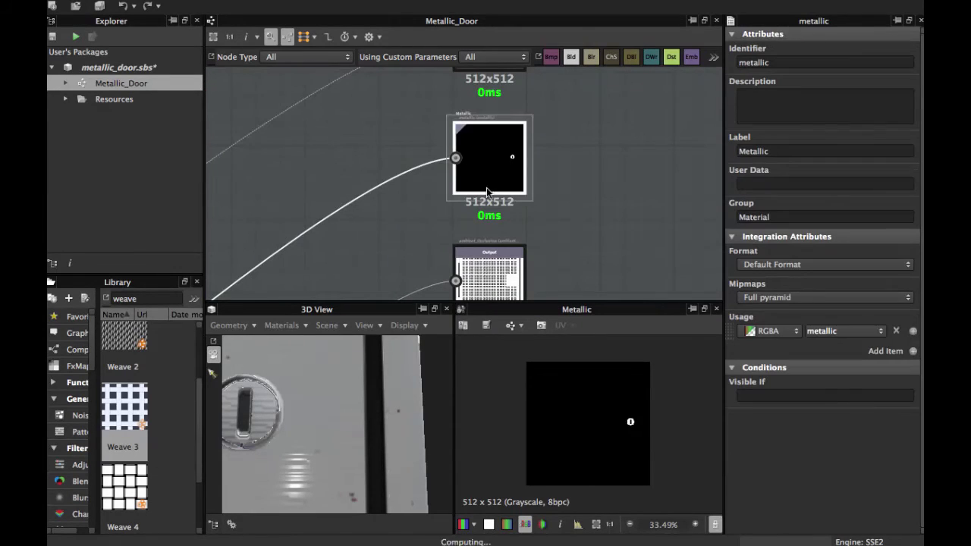
Preview the ambient occlusion output and trace its input back to the node below the Metallic group.
{"action": "scroll", "coordinate": [486, 232], "scroll_direction": "down", "scroll_amount": 1}
{"action": "middle_click_drag", "start_coordinate": [486, 232], "coordinate": [515, 159]}
{"action": "double_click", "coordinate": [510, 197]}
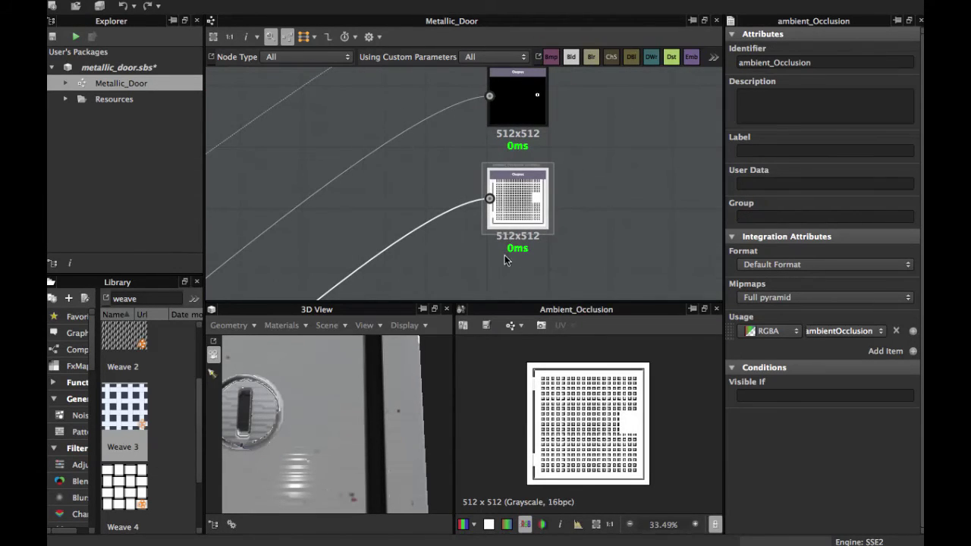
{"action": "middle_click_drag", "start_coordinate": [498, 248], "coordinate": [538, 201]}
{"action": "scroll", "coordinate": [486, 233], "scroll_direction": "down", "scroll_amount": 3}
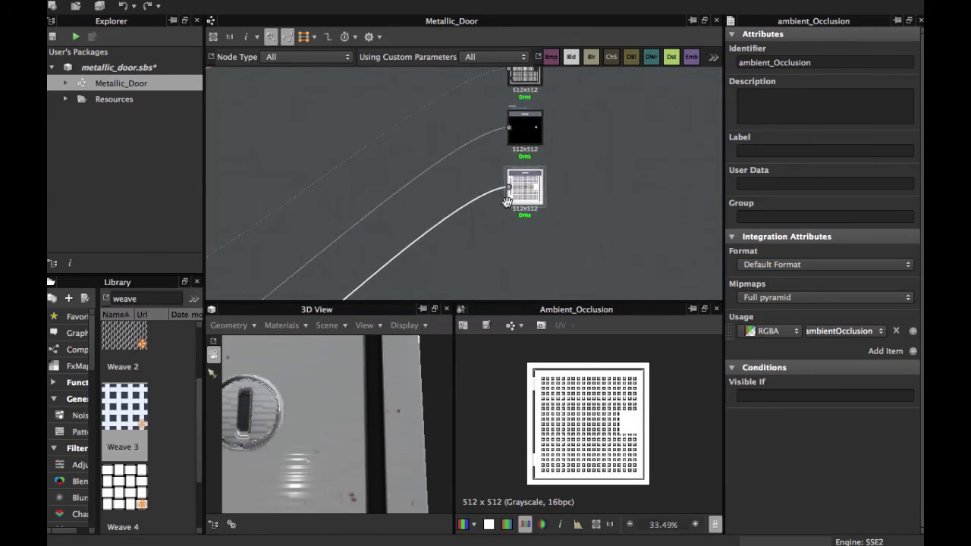
{"action": "middle_click_drag", "start_coordinate": [425, 246], "coordinate": [599, 140]}
{"action": "middle_click_drag", "start_coordinate": [391, 228], "coordinate": [586, 100]}
{"action": "middle_click_drag", "start_coordinate": [418, 269], "coordinate": [571, 140]}
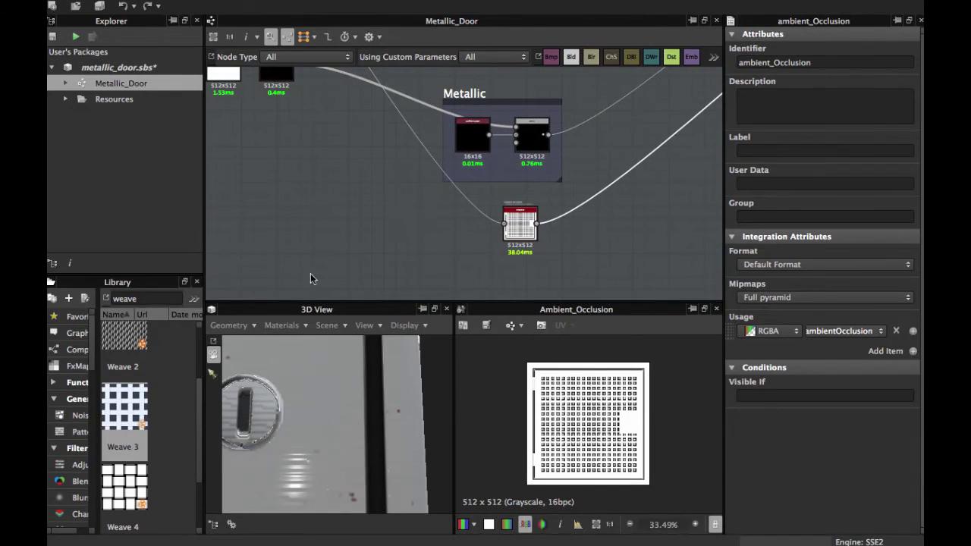
Search the library for "ambi", add an Ambient Occlusion node below the Metallic group and delete it again.
{"action": "type", "text": "smbir"}
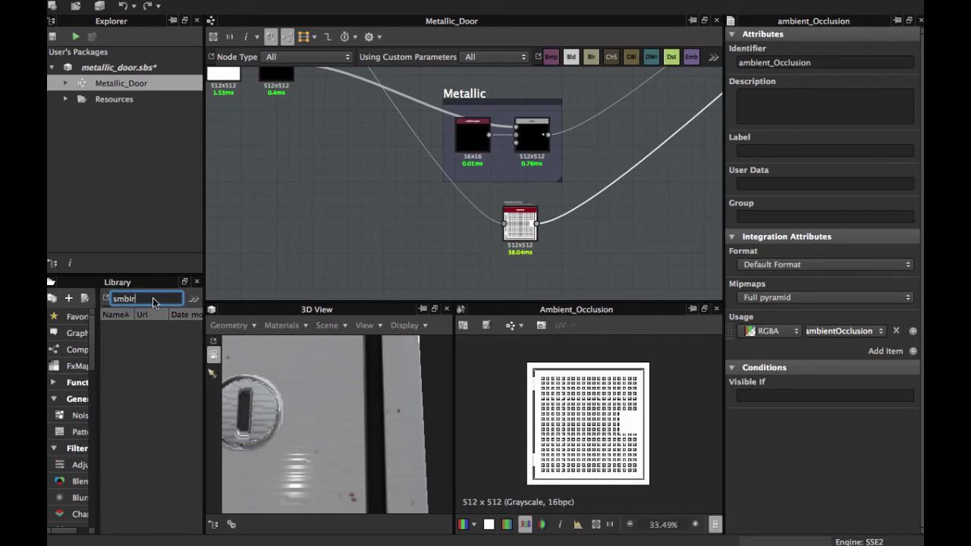
{"action": "key", "text": "BackSpace"}
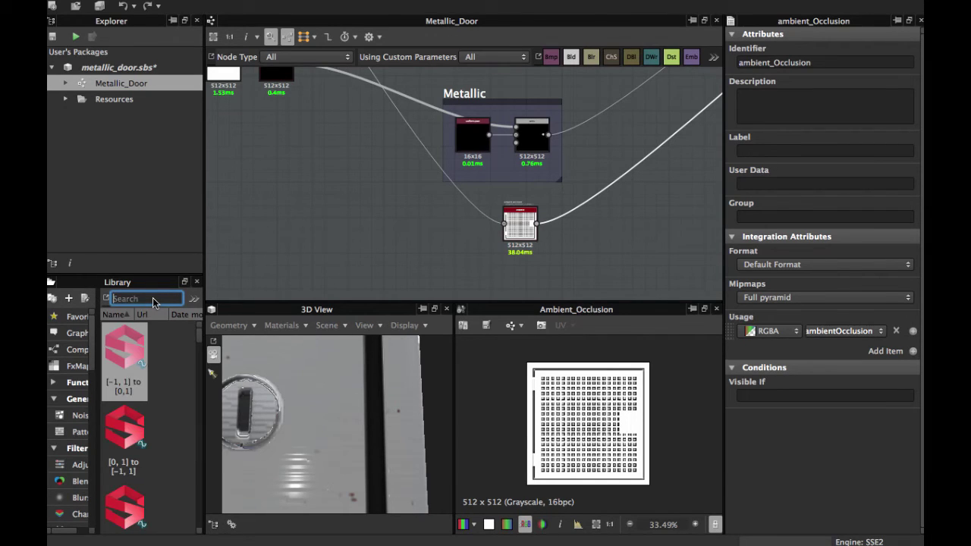
{"action": "type", "text": "ambi"}
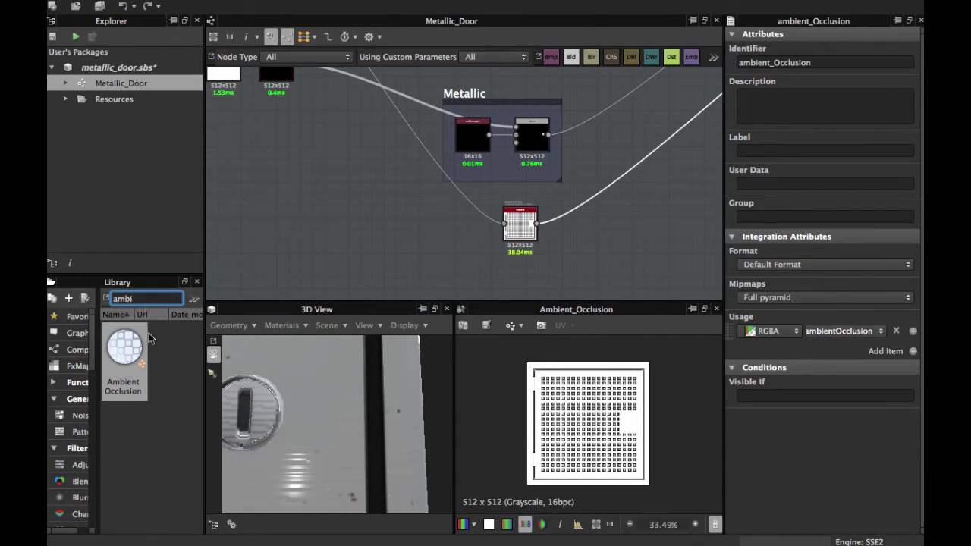
{"action": "left_click_drag", "start_coordinate": [131, 356], "coordinate": [360, 235]}
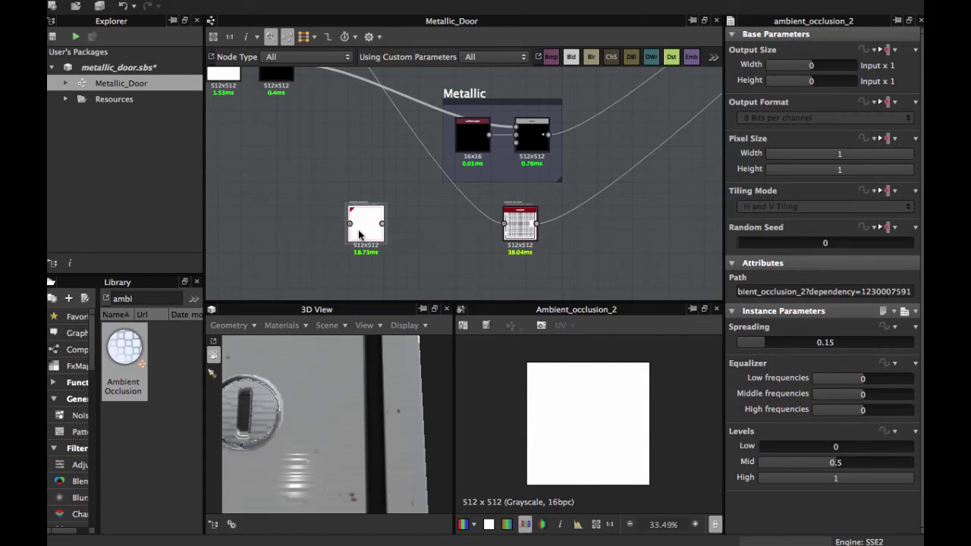
{"action": "key", "text": "Delete"}
Trace the ambient occlusion node's input back to the Blend before the Rust and Normal groups and preview that Blend.
{"action": "scroll", "coordinate": [358, 230], "scroll_direction": "down", "scroll_amount": 1}
{"action": "middle_click_drag", "start_coordinate": [331, 119], "coordinate": [410, 227]}
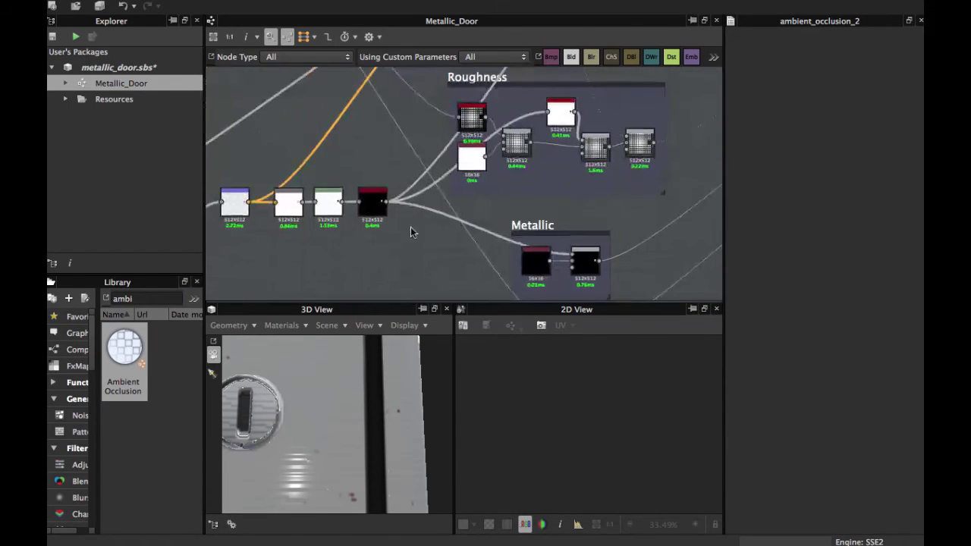
{"action": "middle_click_drag", "start_coordinate": [380, 108], "coordinate": [490, 259]}
{"action": "middle_click_drag", "start_coordinate": [386, 142], "coordinate": [416, 248]}
{"action": "middle_click_drag", "start_coordinate": [356, 145], "coordinate": [373, 180]}
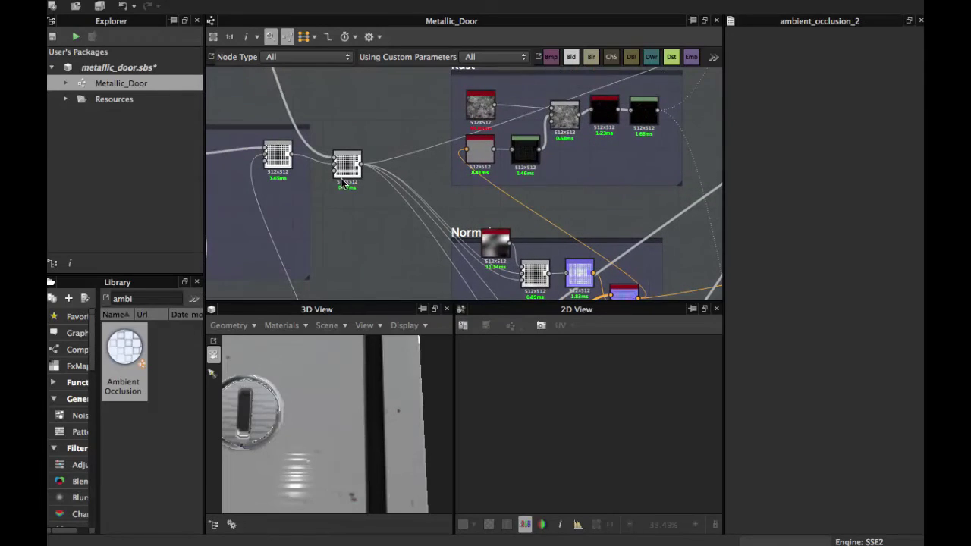
{"action": "left_click", "coordinate": [346, 174]}
{"action": "left_click", "coordinate": [346, 174]}
Follow that Blend's connection down to the existing Ambient Occlusion node, preview it and examine its Spreading parameter.
{"action": "middle_click_drag", "start_coordinate": [435, 232], "coordinate": [390, 123]}
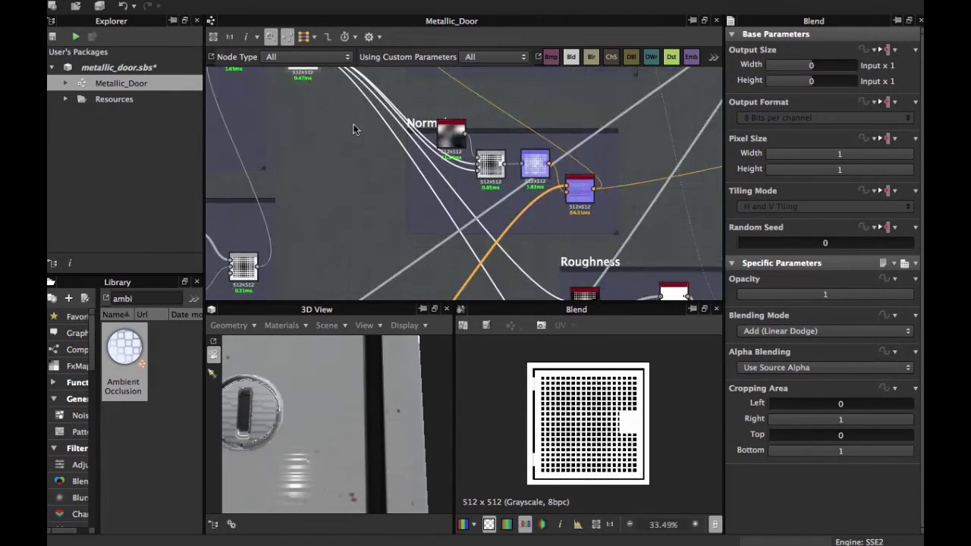
{"action": "middle_click_drag", "start_coordinate": [308, 84], "coordinate": [385, 219]}
{"action": "scroll", "coordinate": [383, 205], "scroll_direction": "down", "scroll_amount": 10}
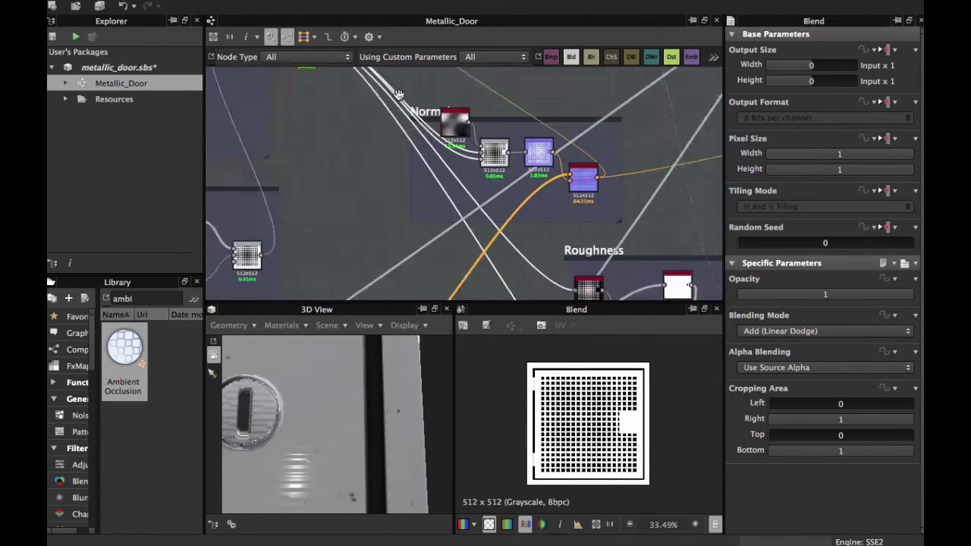
{"action": "middle_click_drag", "start_coordinate": [462, 187], "coordinate": [430, 189]}
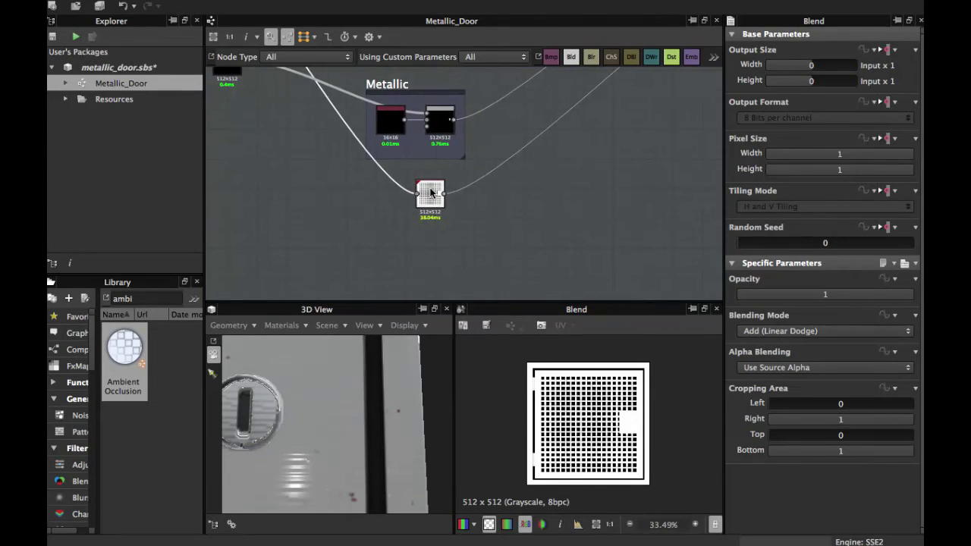
{"action": "scroll", "coordinate": [430, 191], "scroll_direction": "up", "scroll_amount": 3}
{"action": "double_click", "coordinate": [423, 195]}
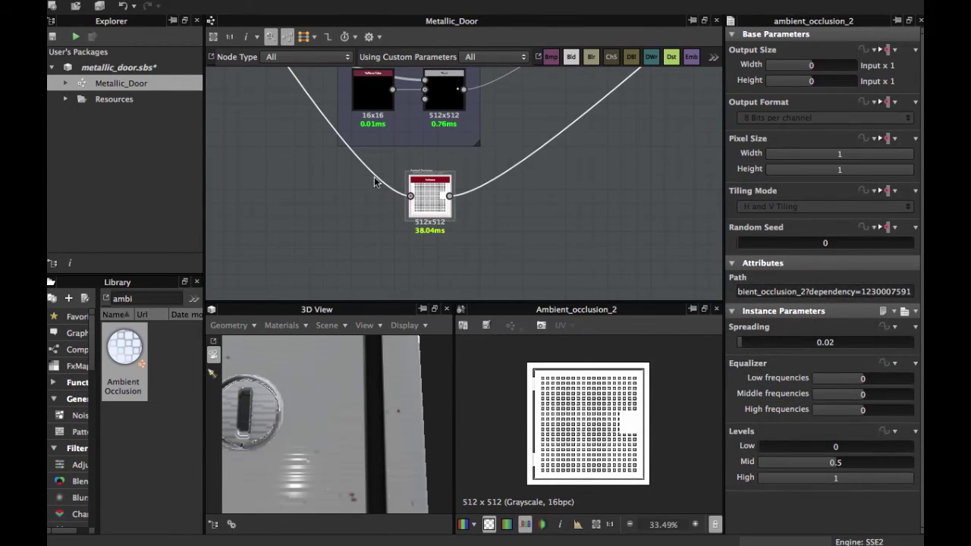
{"action": "scroll", "coordinate": [615, 435], "scroll_direction": "up", "scroll_amount": 2}
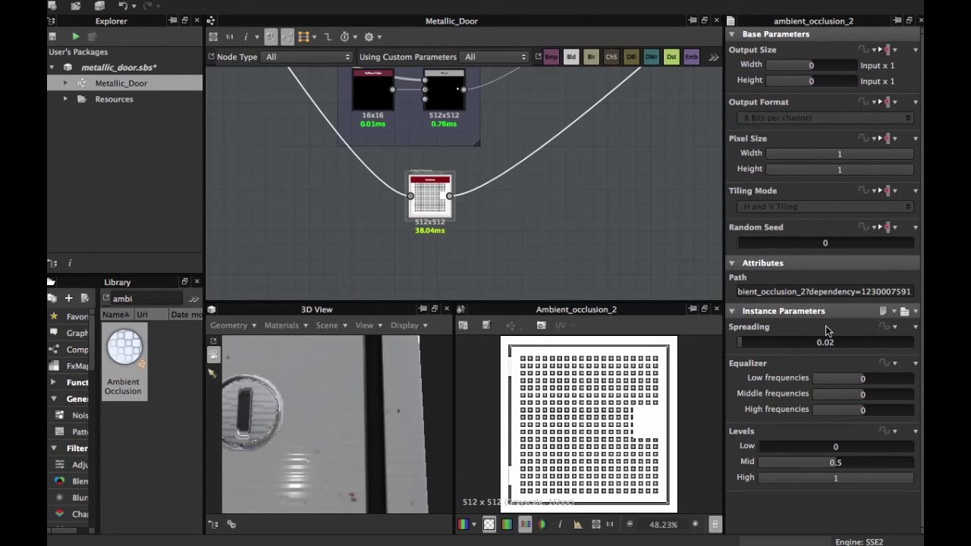
Follow the Ambient Occlusion node's connection to its output node and examine the resulting map in the preview.
{"action": "scroll", "coordinate": [581, 207], "scroll_direction": "down", "scroll_amount": 3}
{"action": "middle_click_drag", "start_coordinate": [668, 125], "coordinate": [500, 199]}
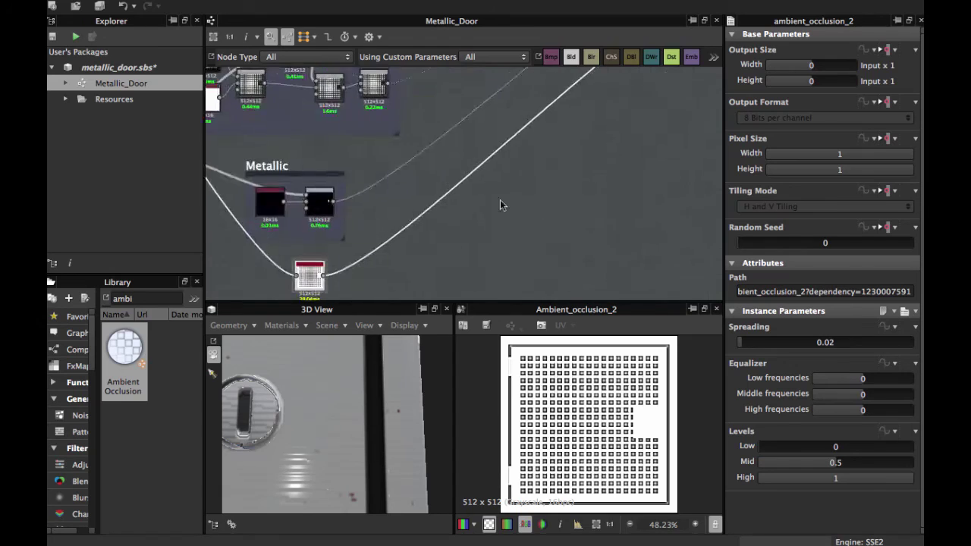
{"action": "middle_click_drag", "start_coordinate": [667, 80], "coordinate": [493, 201]}
{"action": "middle_click_drag", "start_coordinate": [550, 148], "coordinate": [438, 227]}
{"action": "scroll", "coordinate": [440, 228], "scroll_direction": "up", "scroll_amount": 2}
{"action": "double_click", "coordinate": [427, 200]}
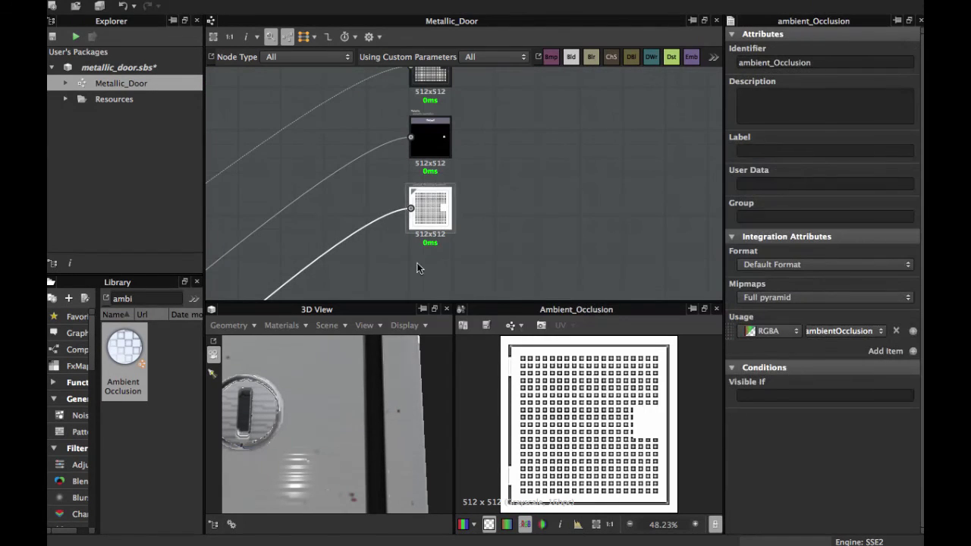
{"action": "scroll", "coordinate": [572, 423], "scroll_direction": "up", "scroll_amount": 1}
{"action": "scroll", "coordinate": [571, 422], "scroll_direction": "down", "scroll_amount": 2}
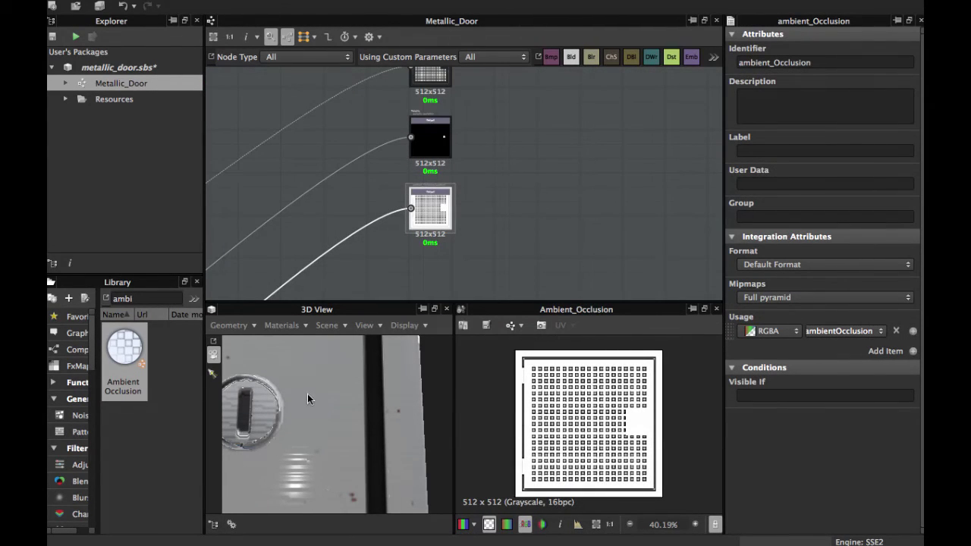
Review the finished door in 3D and survey the whole graph back to the Frame Door group.
{"action": "scroll", "coordinate": [308, 394], "scroll_direction": "down", "scroll_amount": 3}
{"action": "scroll", "coordinate": [349, 194], "scroll_direction": "down", "scroll_amount": 2}
{"action": "middle_click_drag", "start_coordinate": [336, 165], "coordinate": [561, 160]}
{"action": "scroll", "coordinate": [433, 206], "scroll_direction": "down", "scroll_amount": 2}
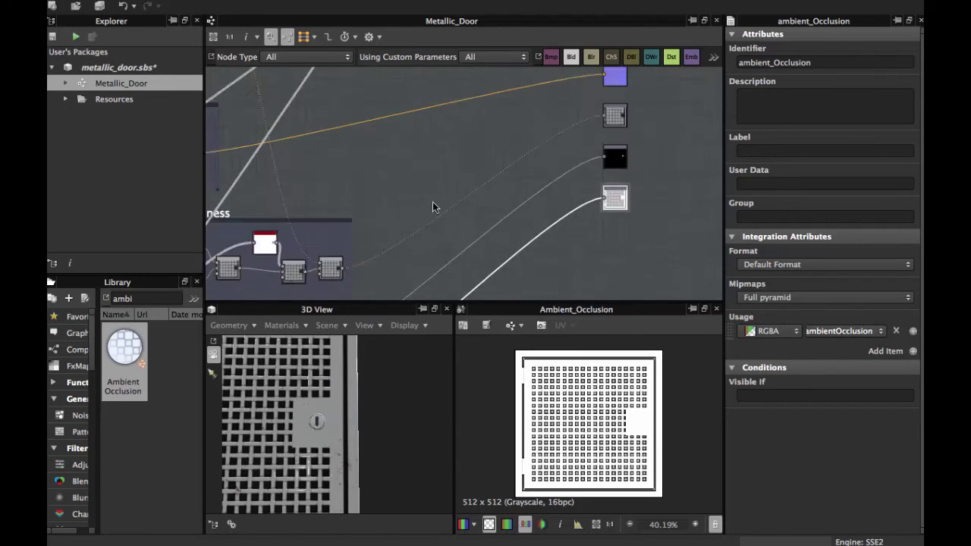
{"action": "middle_click_drag", "start_coordinate": [333, 213], "coordinate": [489, 156]}
{"action": "scroll", "coordinate": [488, 157], "scroll_direction": "down", "scroll_amount": 2}
{"action": "middle_click_drag", "start_coordinate": [443, 186], "coordinate": [470, 227]}
{"action": "scroll", "coordinate": [444, 193], "scroll_direction": "down", "scroll_amount": 2}
{"action": "scroll", "coordinate": [462, 180], "scroll_direction": "up", "scroll_amount": 5}
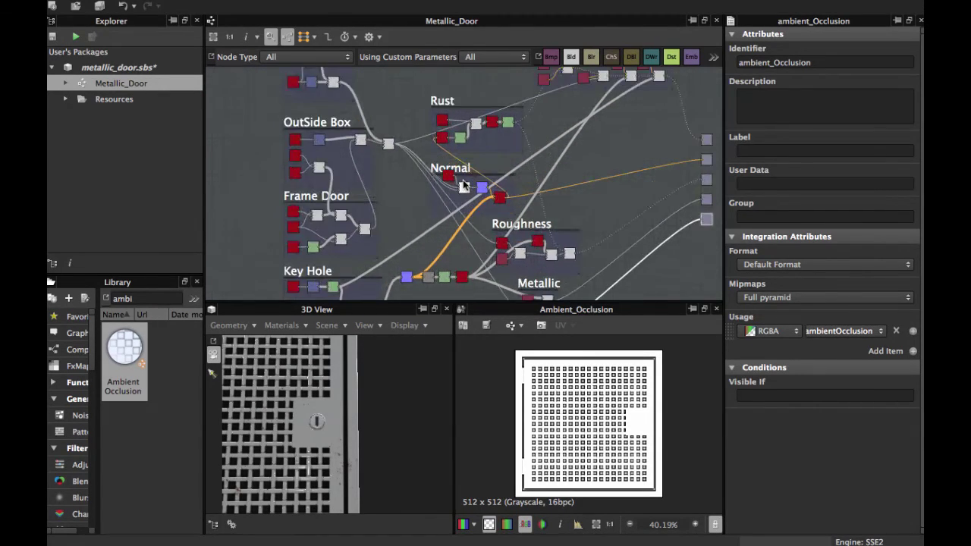
{"action": "middle_click_drag", "start_coordinate": [385, 169], "coordinate": [485, 194]}
{"action": "scroll", "coordinate": [486, 195], "scroll_direction": "up", "scroll_amount": 3}
{"action": "middle_click_drag", "start_coordinate": [335, 270], "coordinate": [442, 221]}
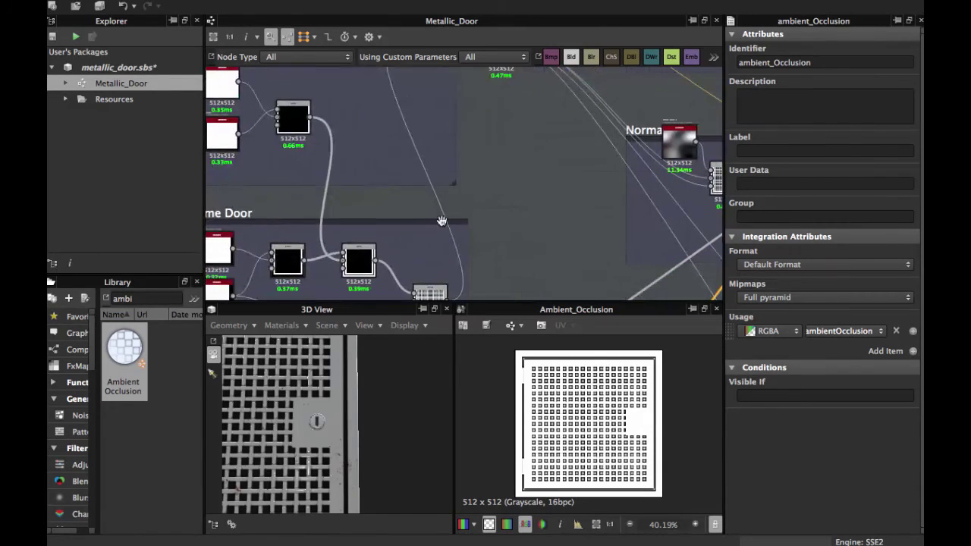
{"action": "middle_click_drag", "start_coordinate": [344, 259], "coordinate": [347, 257]}
{"action": "middle_click_drag", "start_coordinate": [401, 189], "coordinate": [467, 80]}
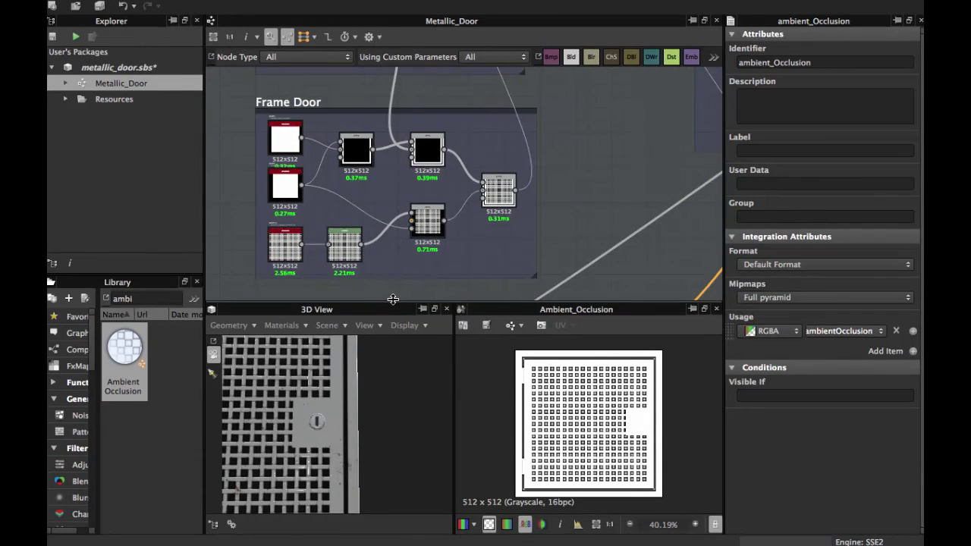
Make the preview area taller and examine the finished door in 3D, from its woven grille up close to the whole front.
{"action": "left_click_drag", "start_coordinate": [393, 299], "coordinate": [403, 256]}
{"action": "scroll", "coordinate": [370, 382], "scroll_direction": "down", "scroll_amount": 2}
{"action": "left_click_drag", "start_coordinate": [369, 382], "coordinate": [383, 400]}
{"action": "scroll", "coordinate": [297, 375], "scroll_direction": "up", "scroll_amount": 3}
{"action": "scroll", "coordinate": [377, 357], "scroll_direction": "up", "scroll_amount": 5}
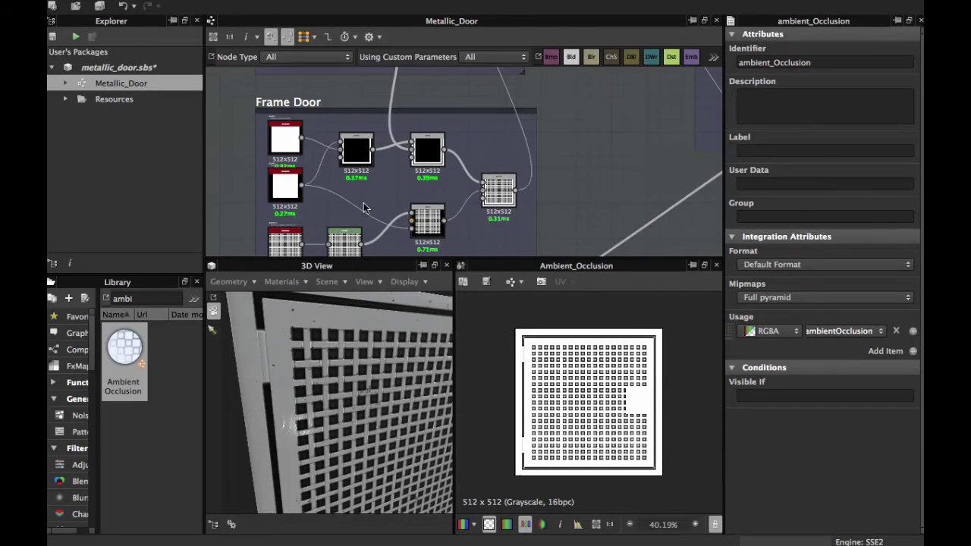
{"action": "scroll", "coordinate": [390, 206], "scroll_direction": "down", "scroll_amount": 2}
{"action": "middle_click_drag", "start_coordinate": [394, 198], "coordinate": [368, 239]}
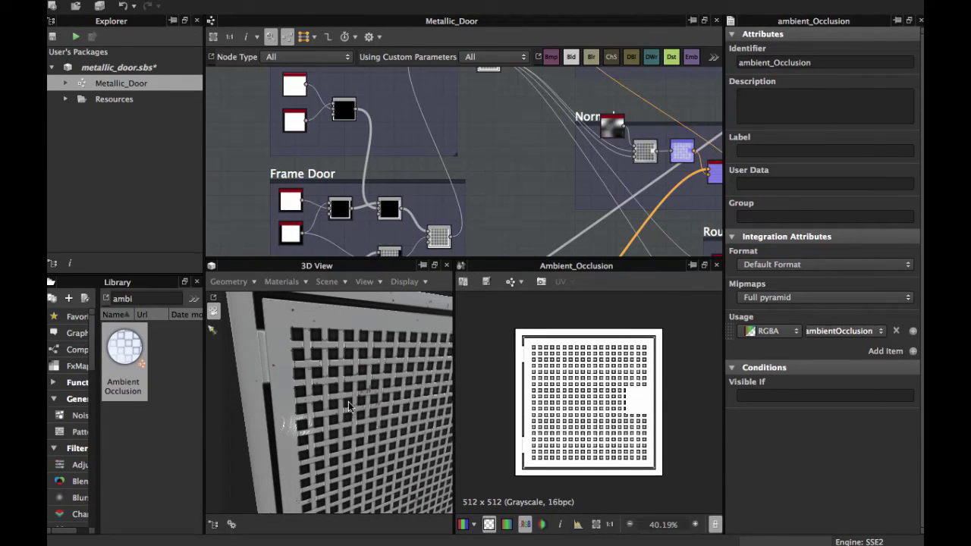
{"action": "left_click_drag", "start_coordinate": [352, 394], "coordinate": [359, 360]}
{"action": "scroll", "coordinate": [321, 359], "scroll_direction": "down", "scroll_amount": 3}
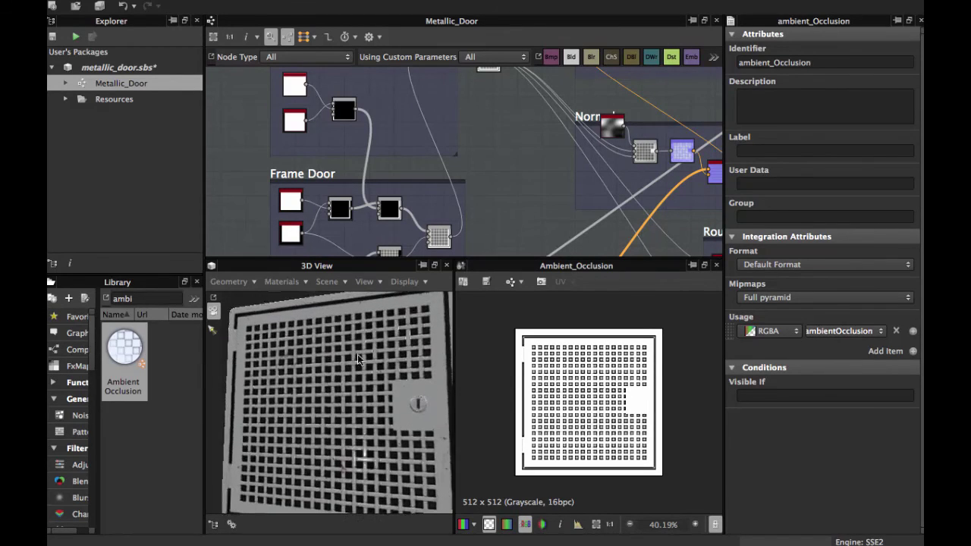
Close the 2D preview and enlarge the 3D view to inspect the door's lock, grille and frame from several angles.
{"action": "left_click", "coordinate": [717, 266]}
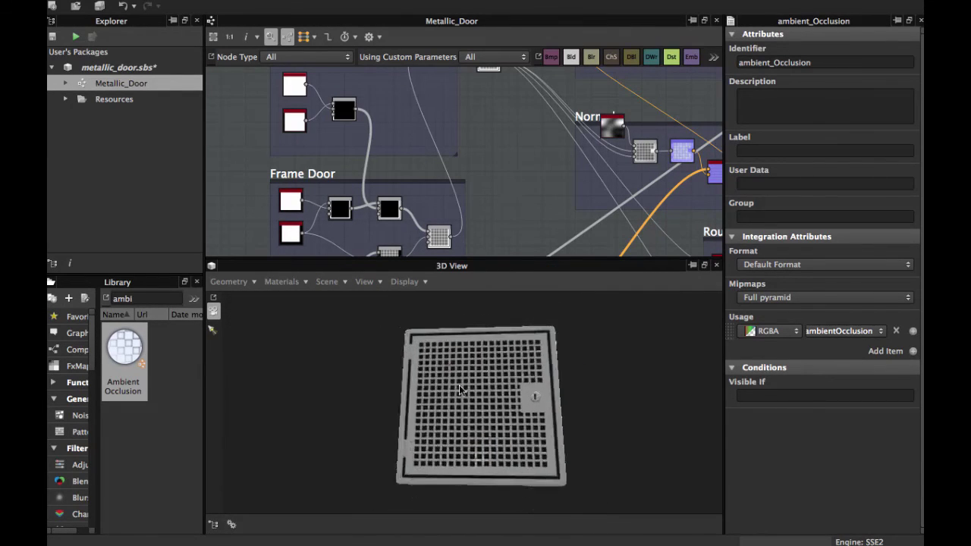
{"action": "left_click_drag", "start_coordinate": [487, 259], "coordinate": [490, 122]}
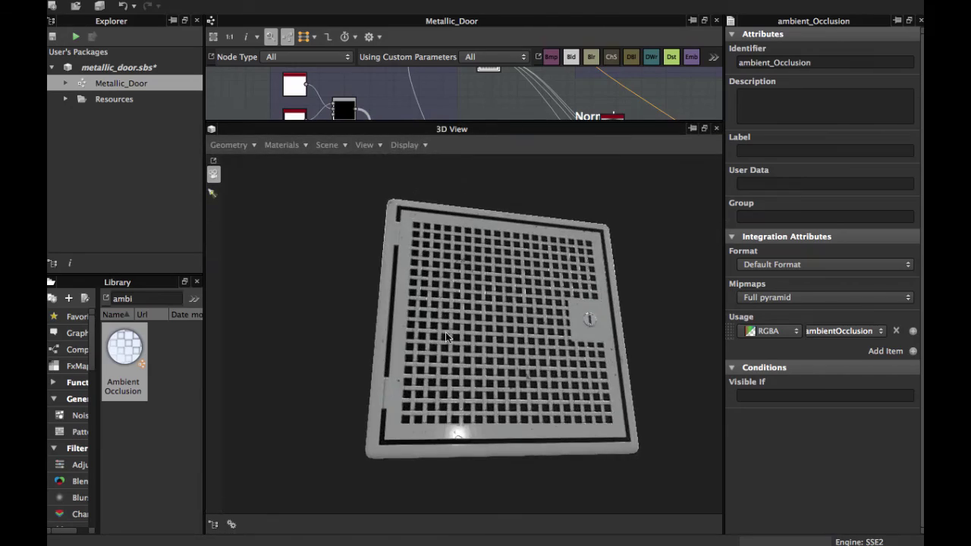
{"action": "left_click_drag", "start_coordinate": [450, 334], "coordinate": [414, 353]}
{"action": "scroll", "coordinate": [465, 387], "scroll_direction": "up", "scroll_amount": 3}
{"action": "scroll", "coordinate": [460, 404], "scroll_direction": "up", "scroll_amount": 4}
{"action": "scroll", "coordinate": [447, 374], "scroll_direction": "down", "scroll_amount": 4}
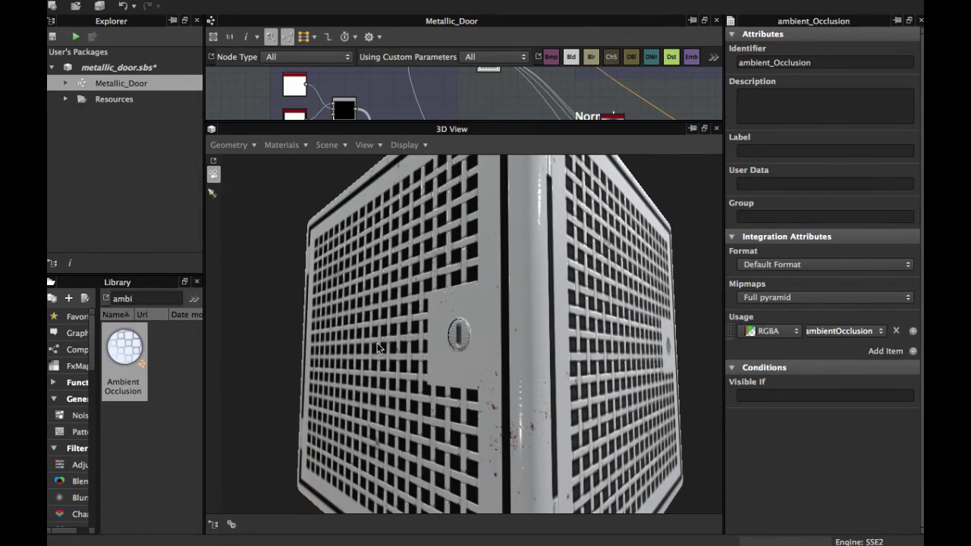
{"action": "left_click_drag", "start_coordinate": [330, 318], "coordinate": [320, 363]}
{"action": "left_click_drag", "start_coordinate": [666, 388], "coordinate": [418, 317]}
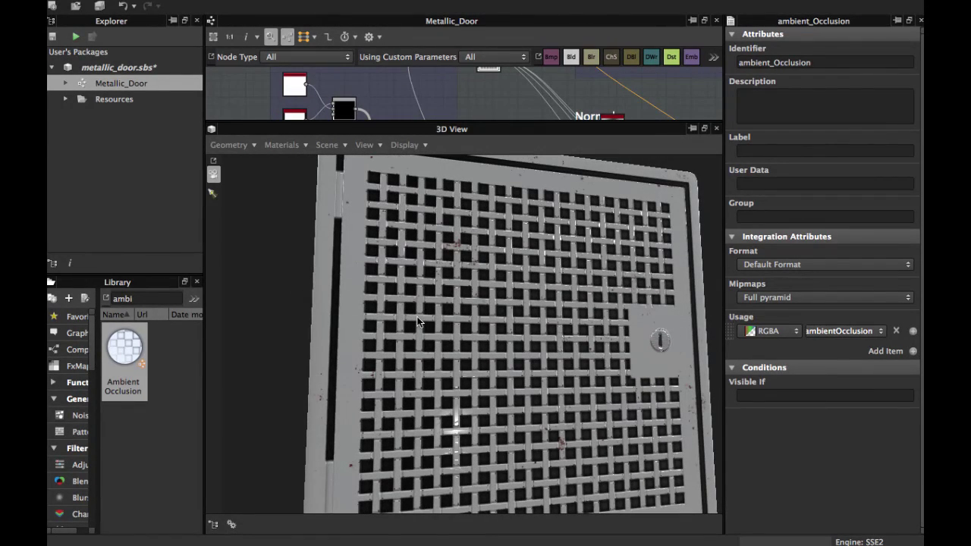